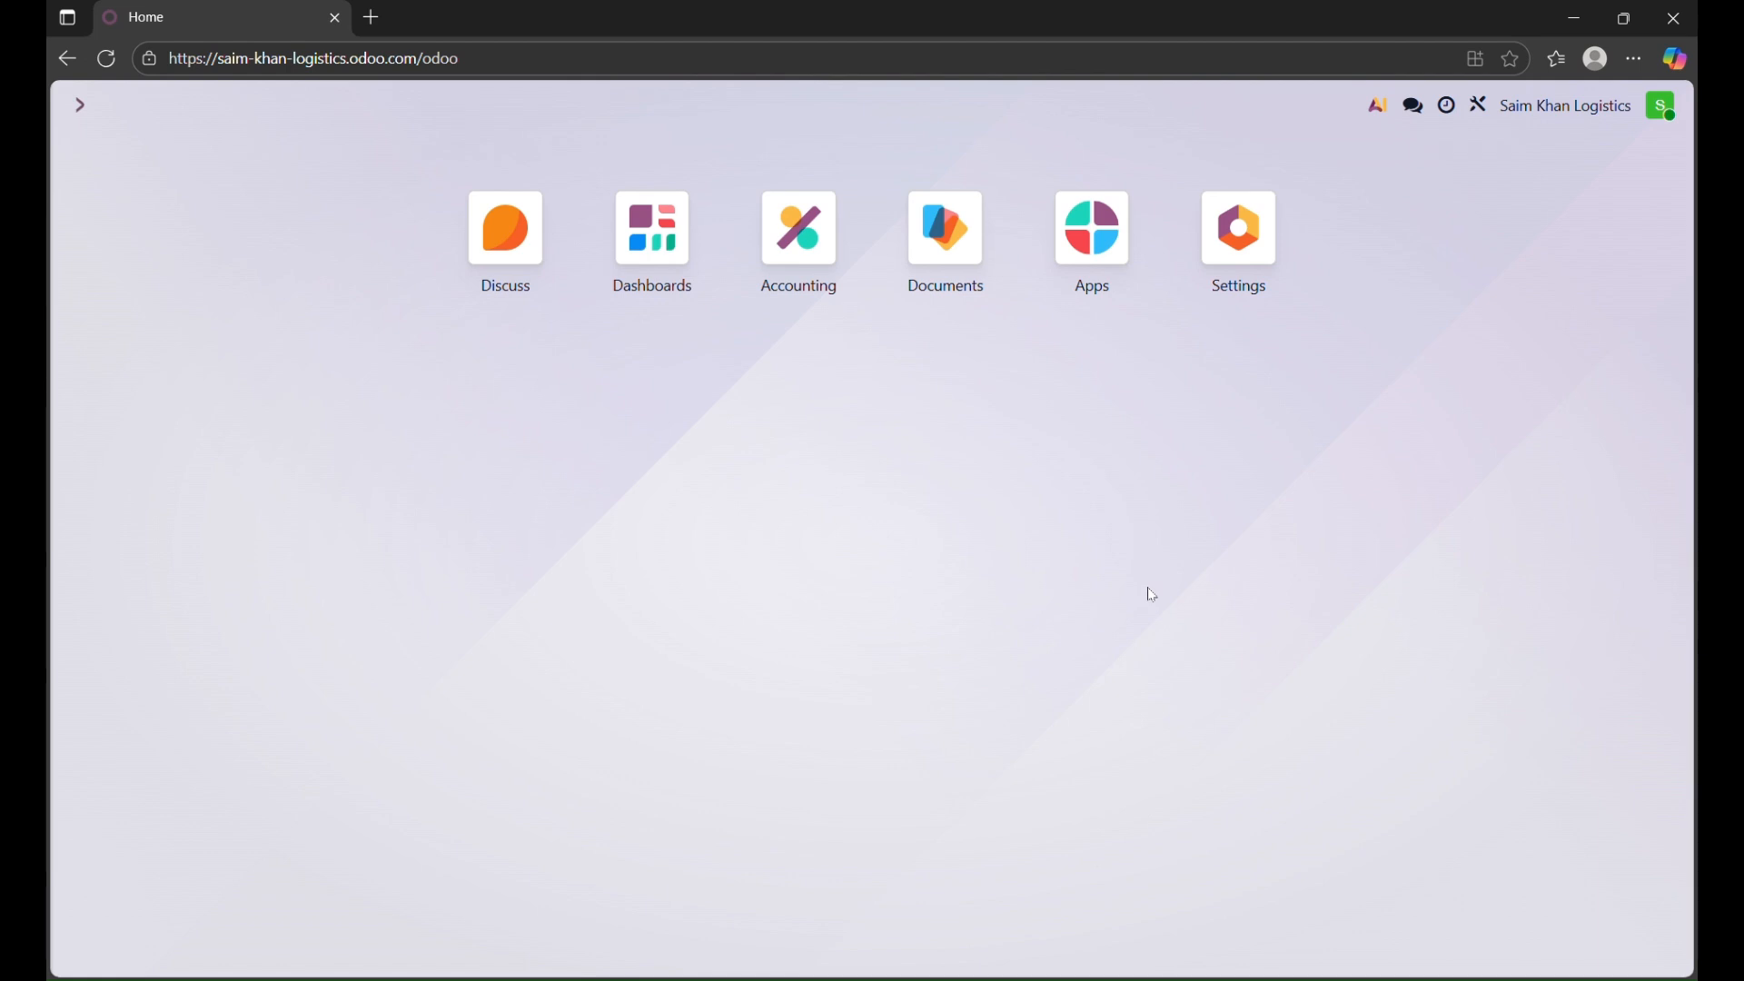
In Accounting's customer products, start a new product record named "Delivery Order Charges"
{"action": "left_click", "coordinate": [818, 249]}
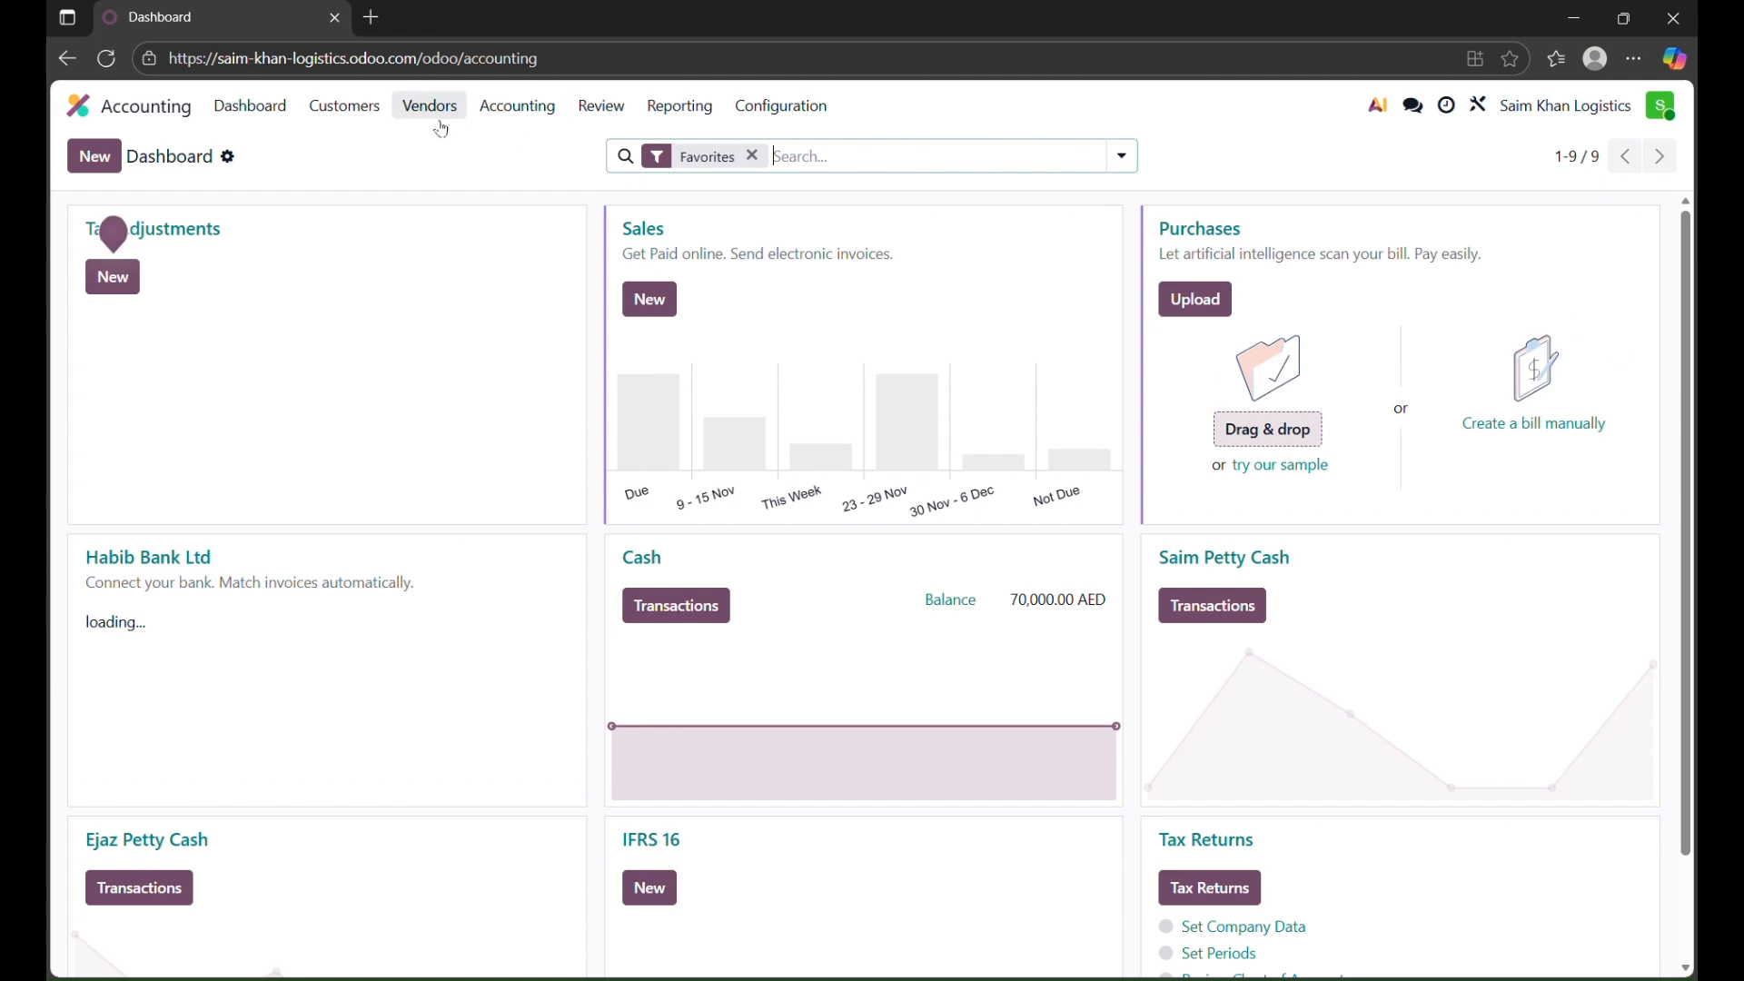
{"action": "left_click", "coordinate": [345, 106]}
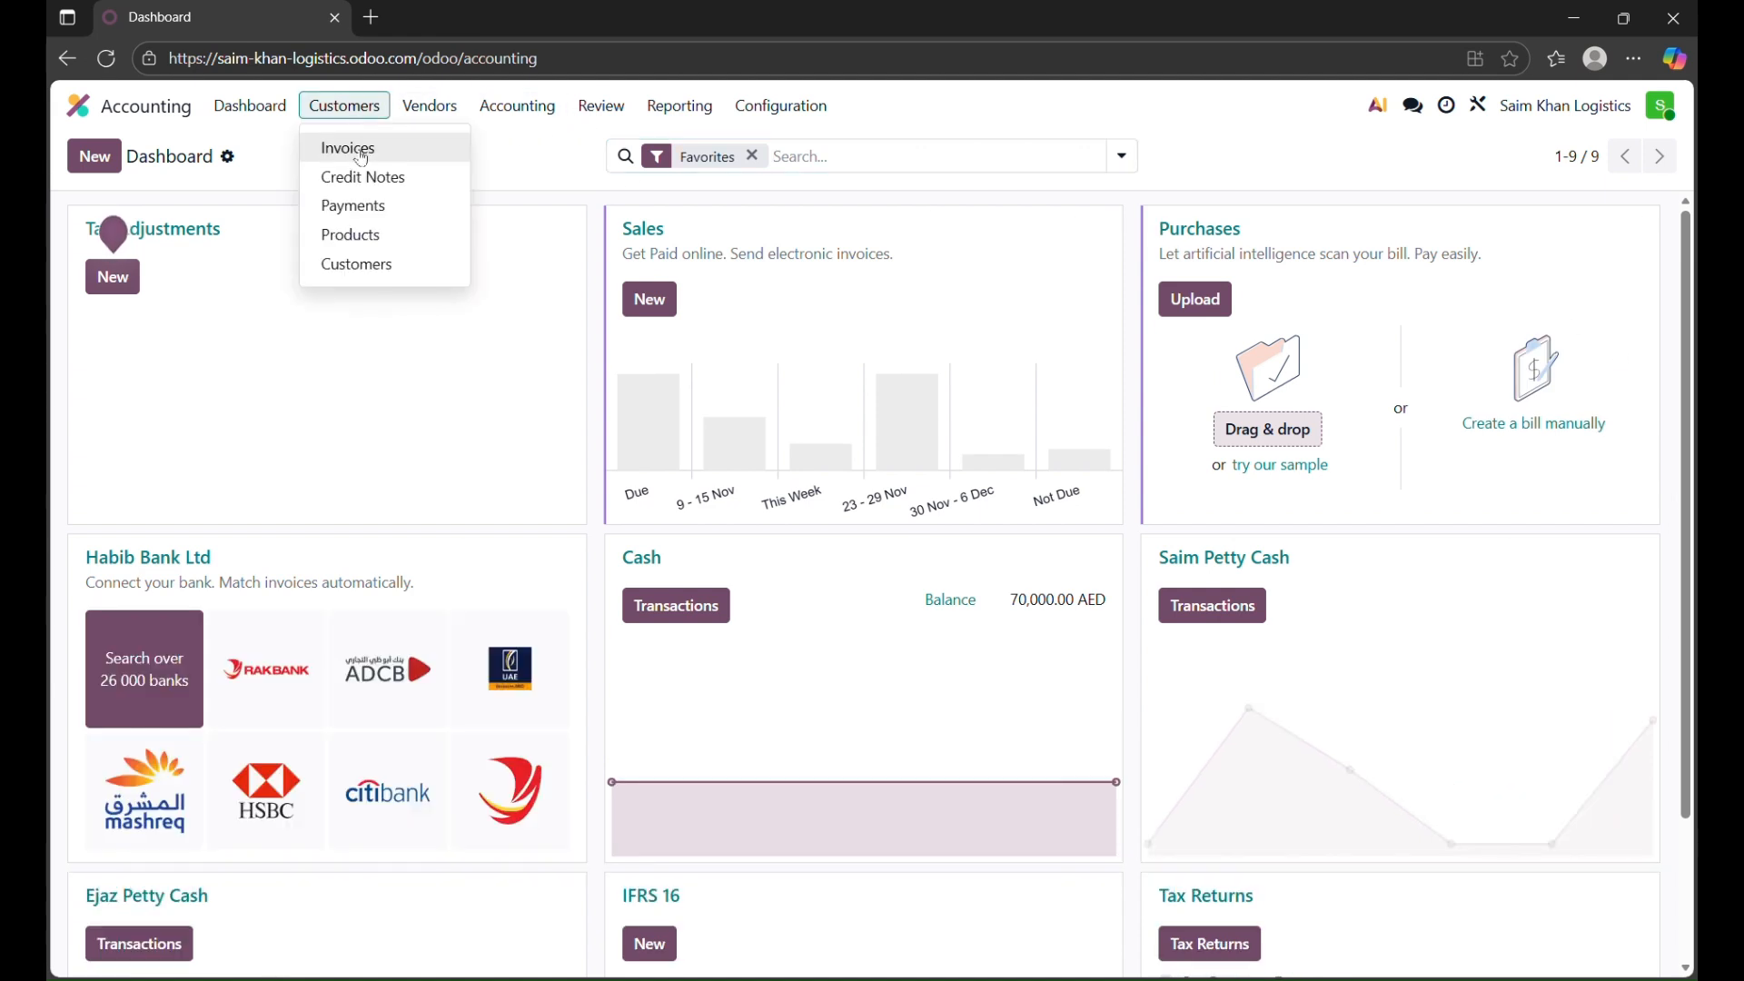
{"action": "left_click", "coordinate": [385, 244]}
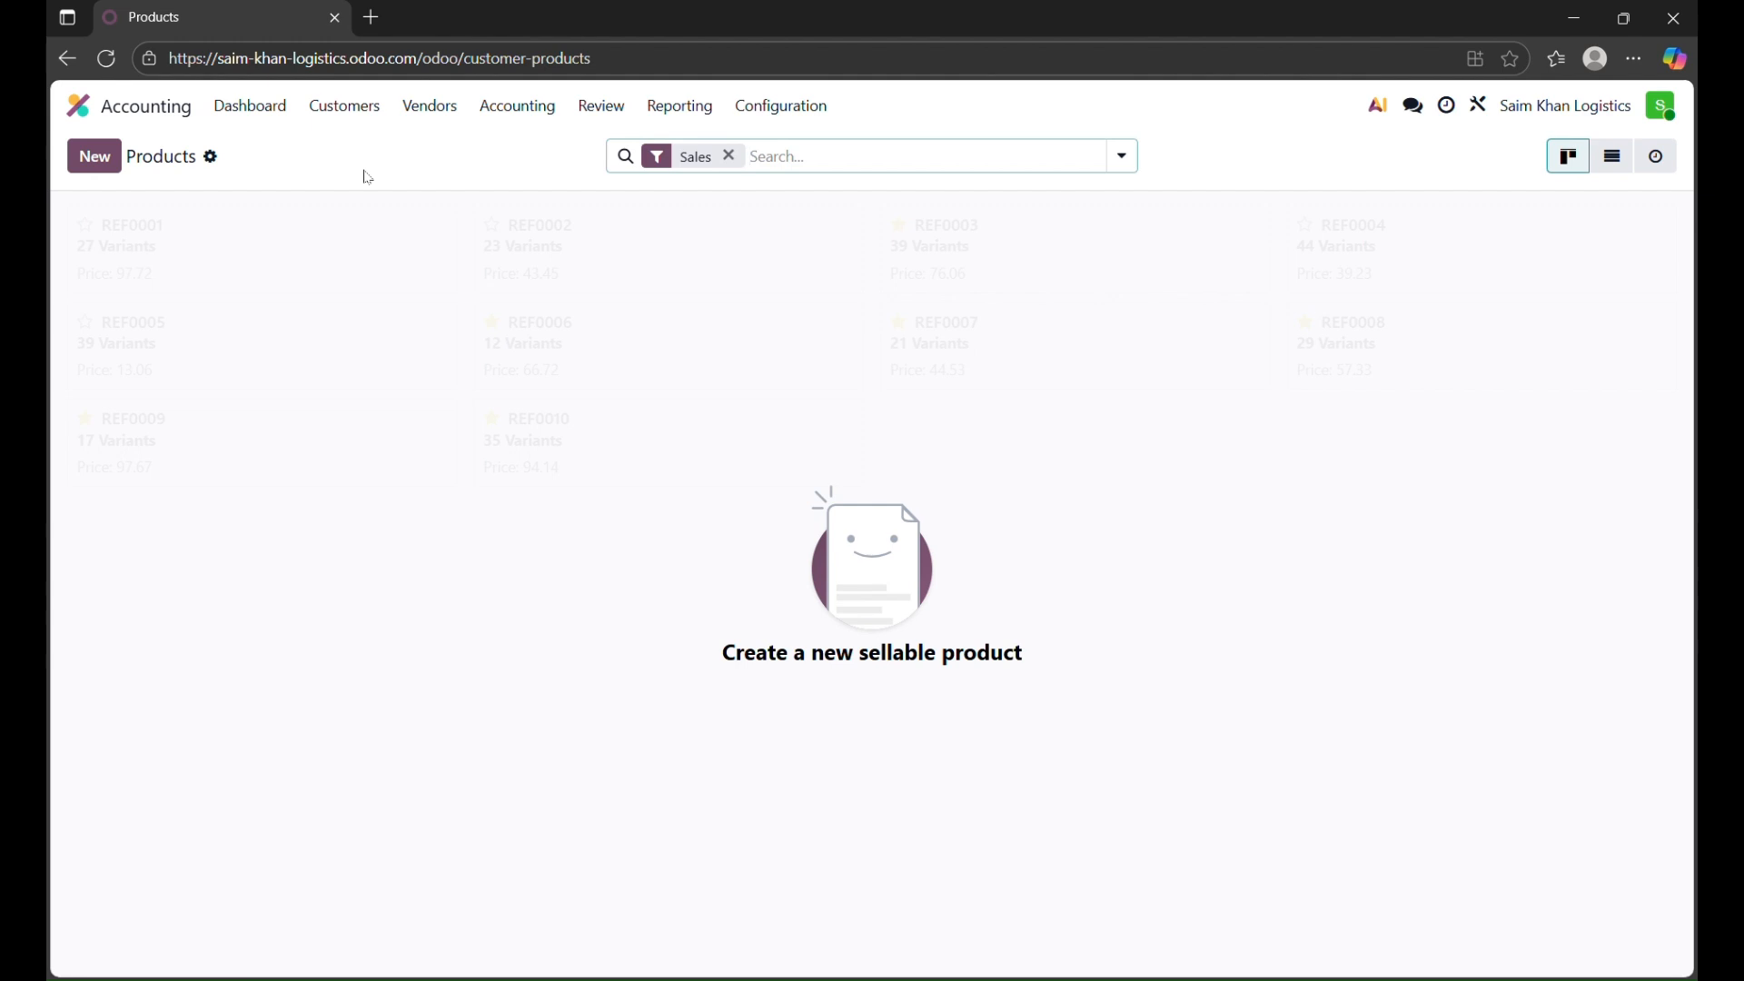
{"action": "left_click", "coordinate": [100, 161]}
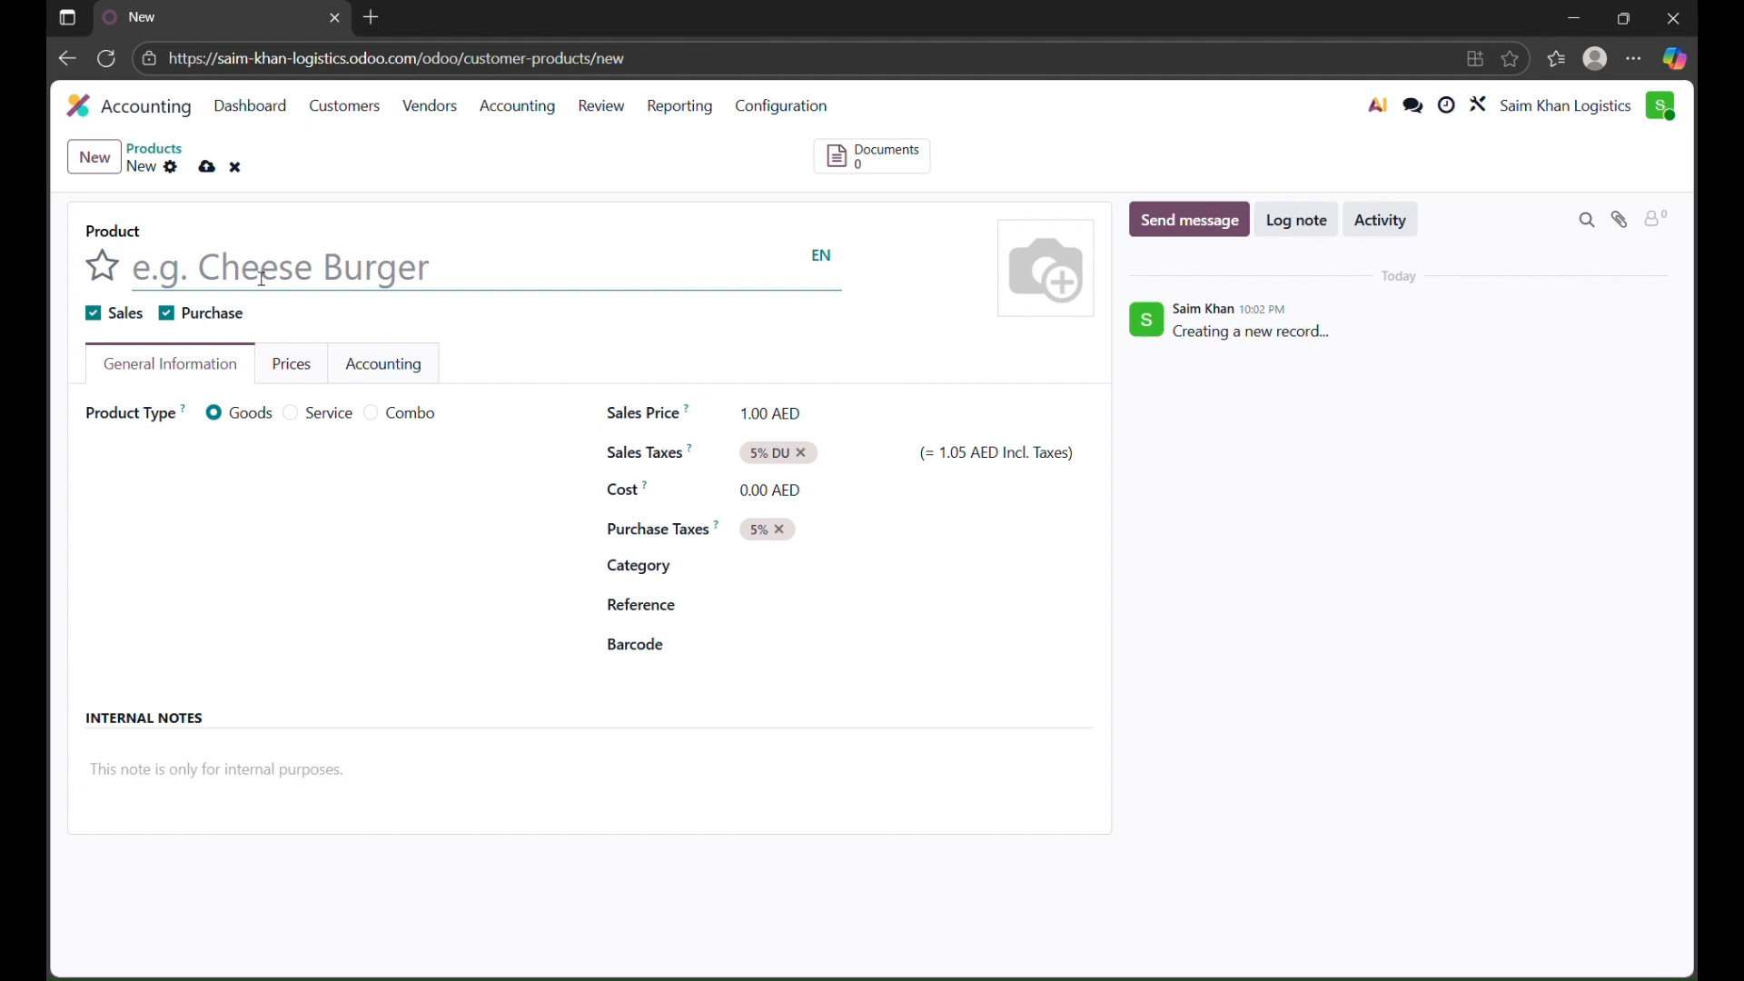
{"action": "type", "text": "De"}
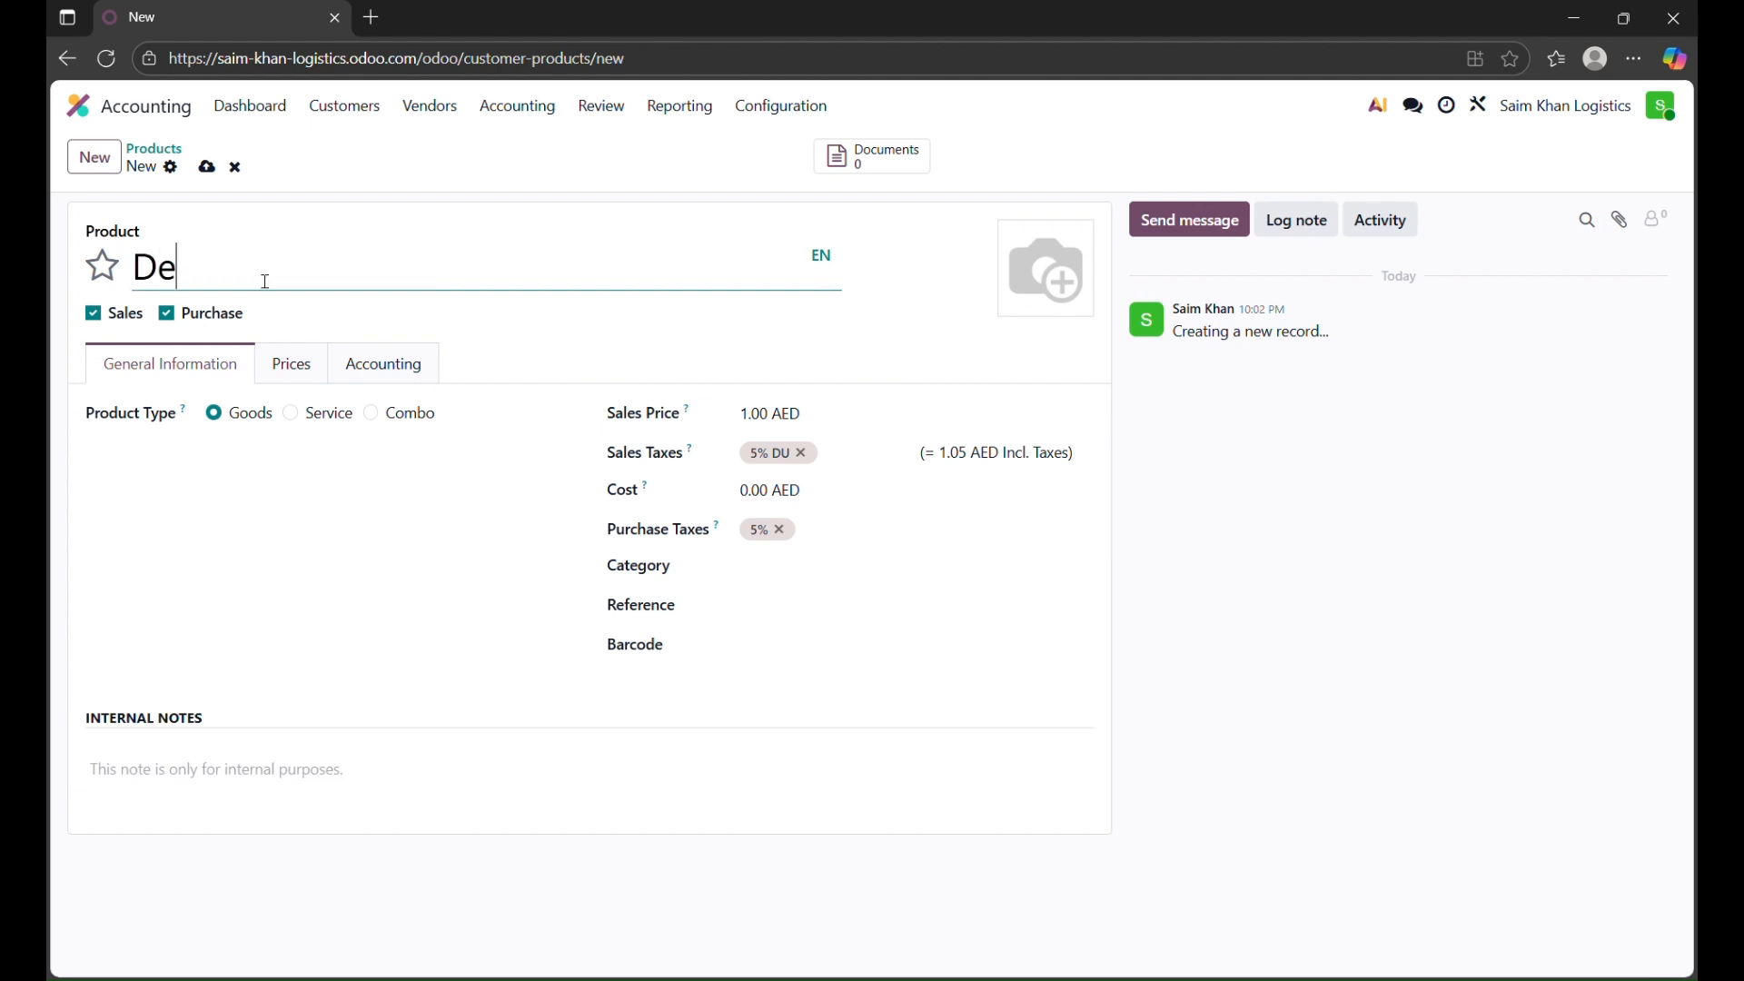
{"action": "type", "text": "livery Order Cha"}
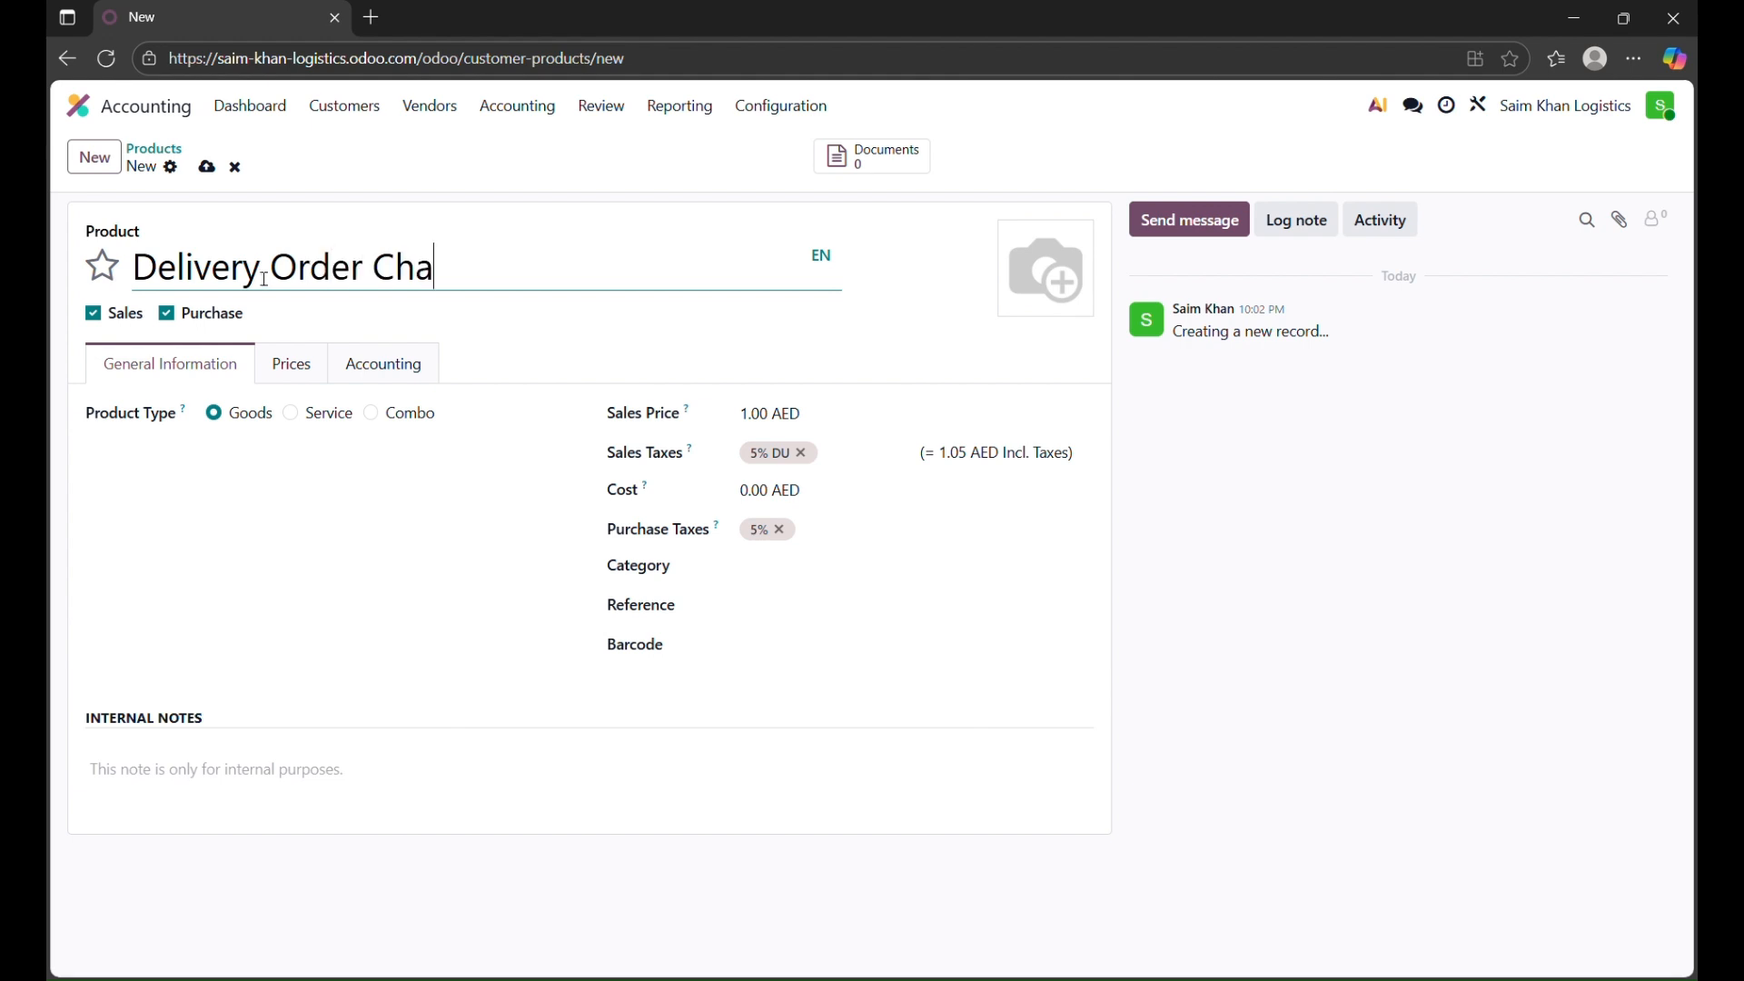
{"action": "type", "text": "rges"}
Set both the sales tax and purchase tax of Delivery Order Charges to 0%, and save the product
{"action": "left_click", "coordinate": [844, 459]}
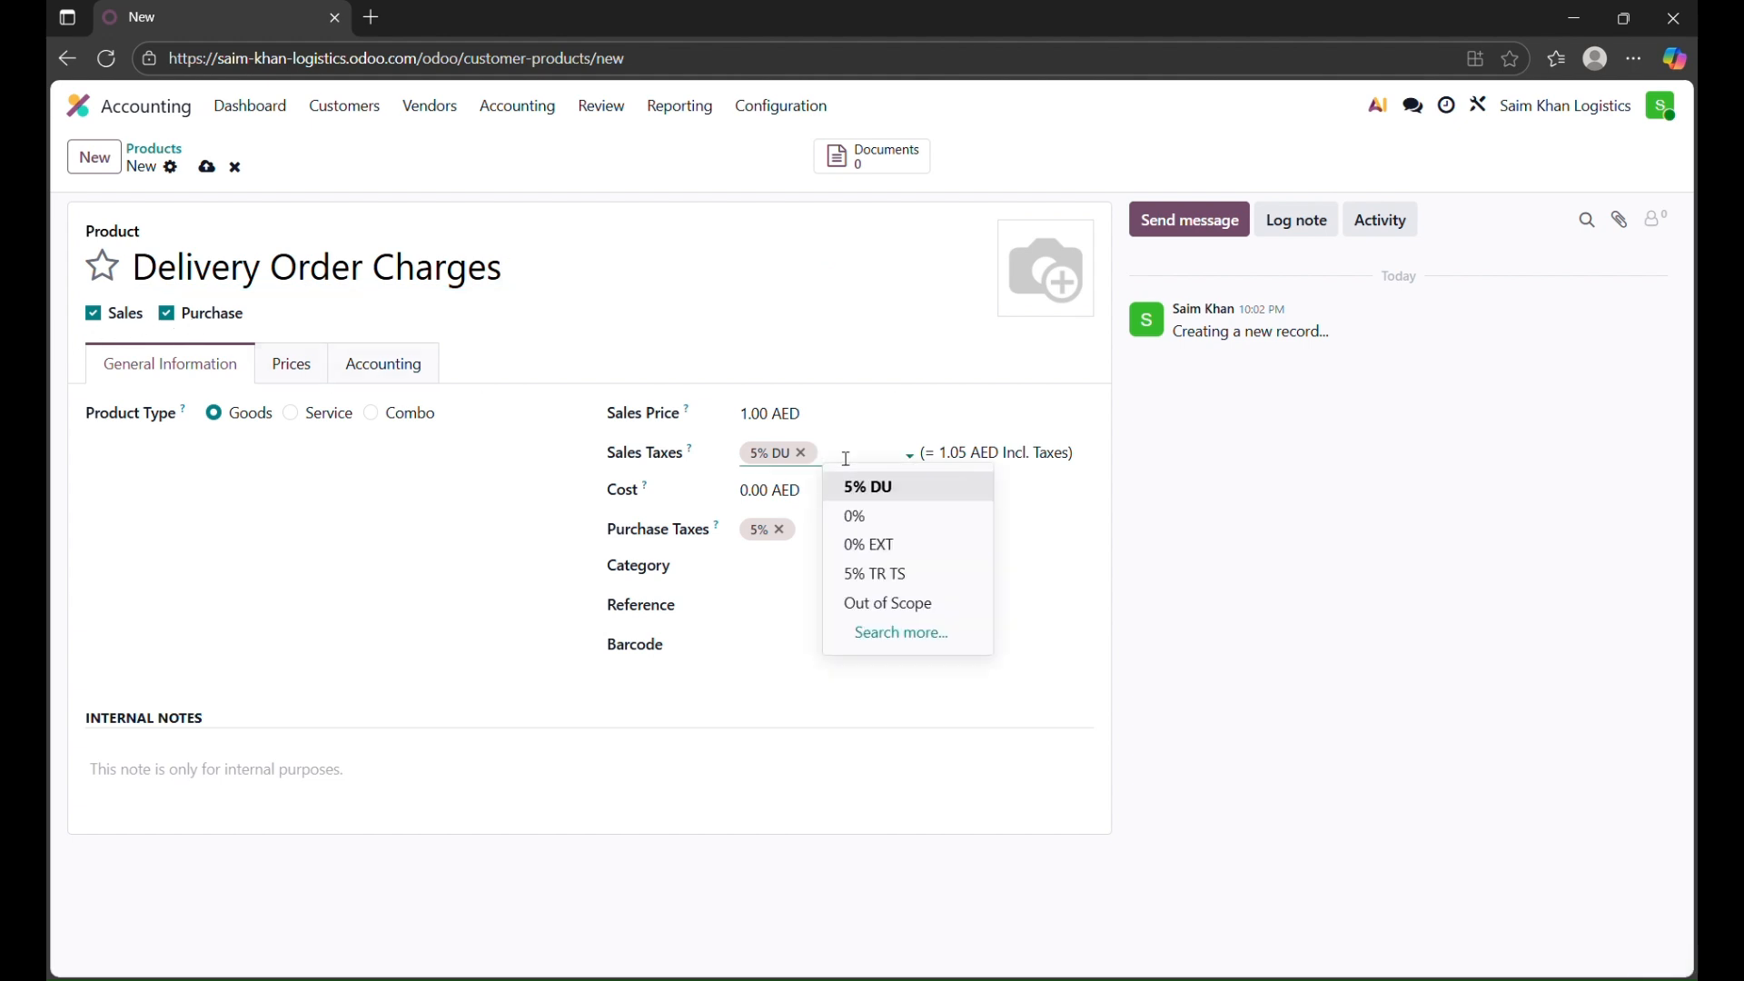
{"action": "key", "text": "BackSpace"}
{"action": "type", "text": "0"}
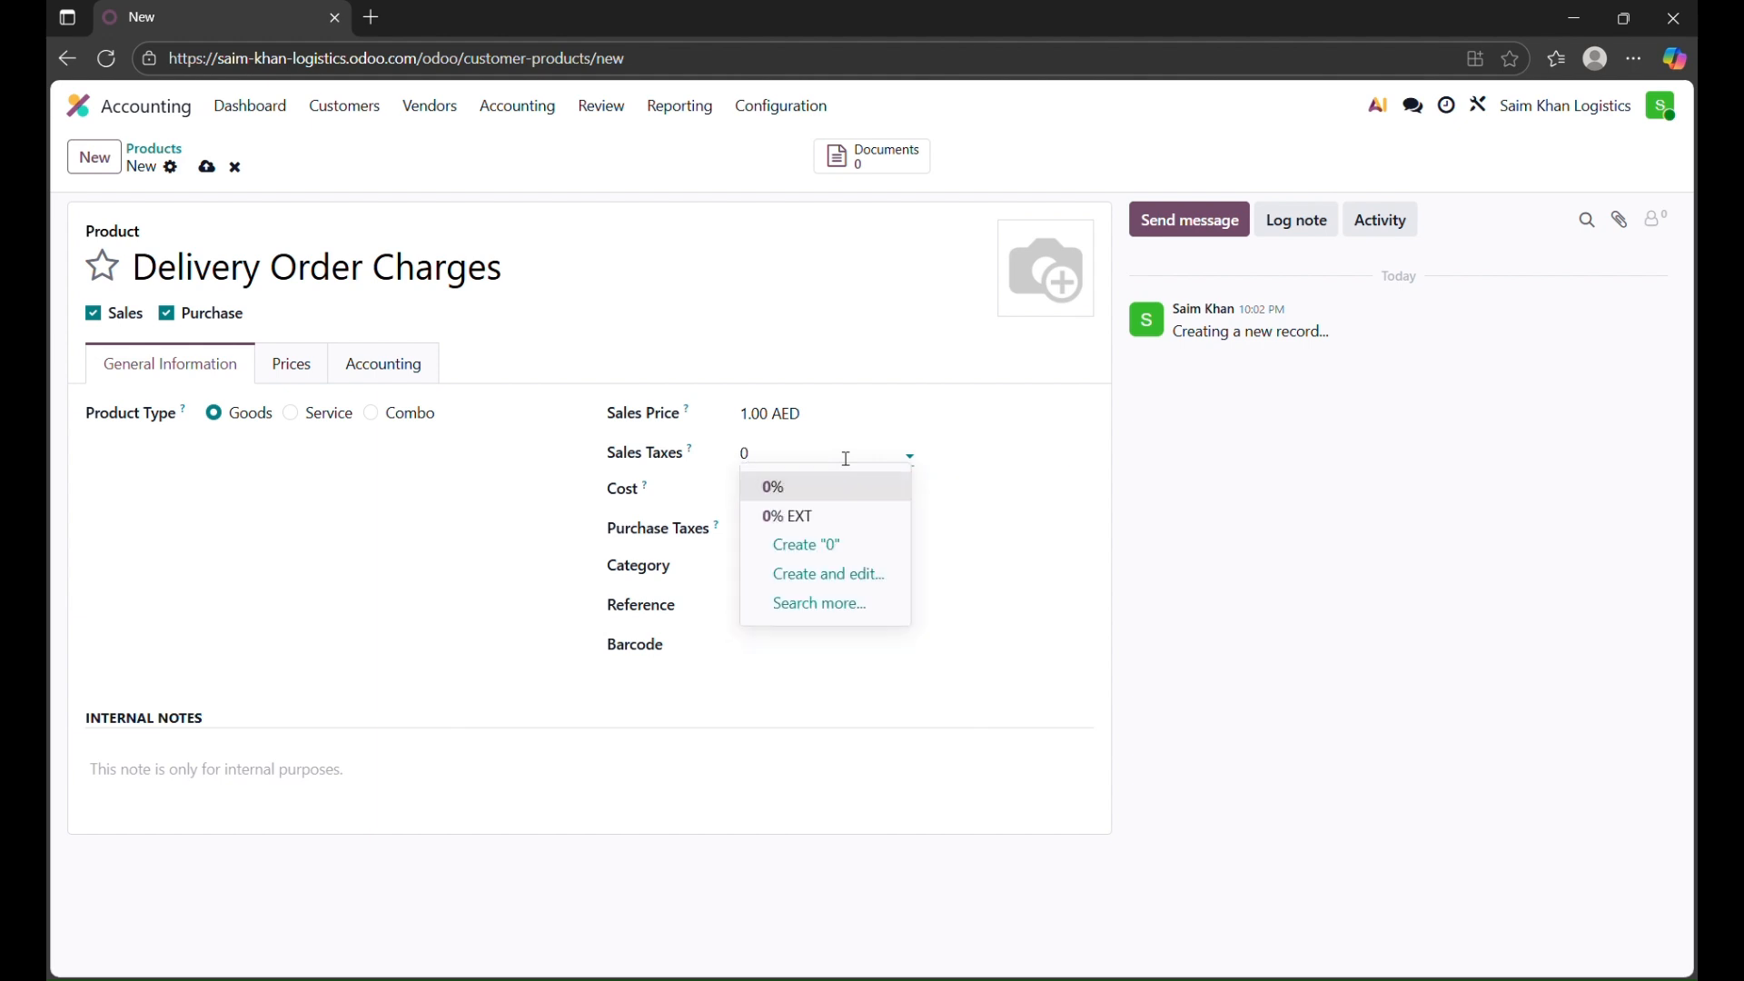
{"action": "left_click", "coordinate": [845, 494]}
{"action": "left_click", "coordinate": [818, 536]}
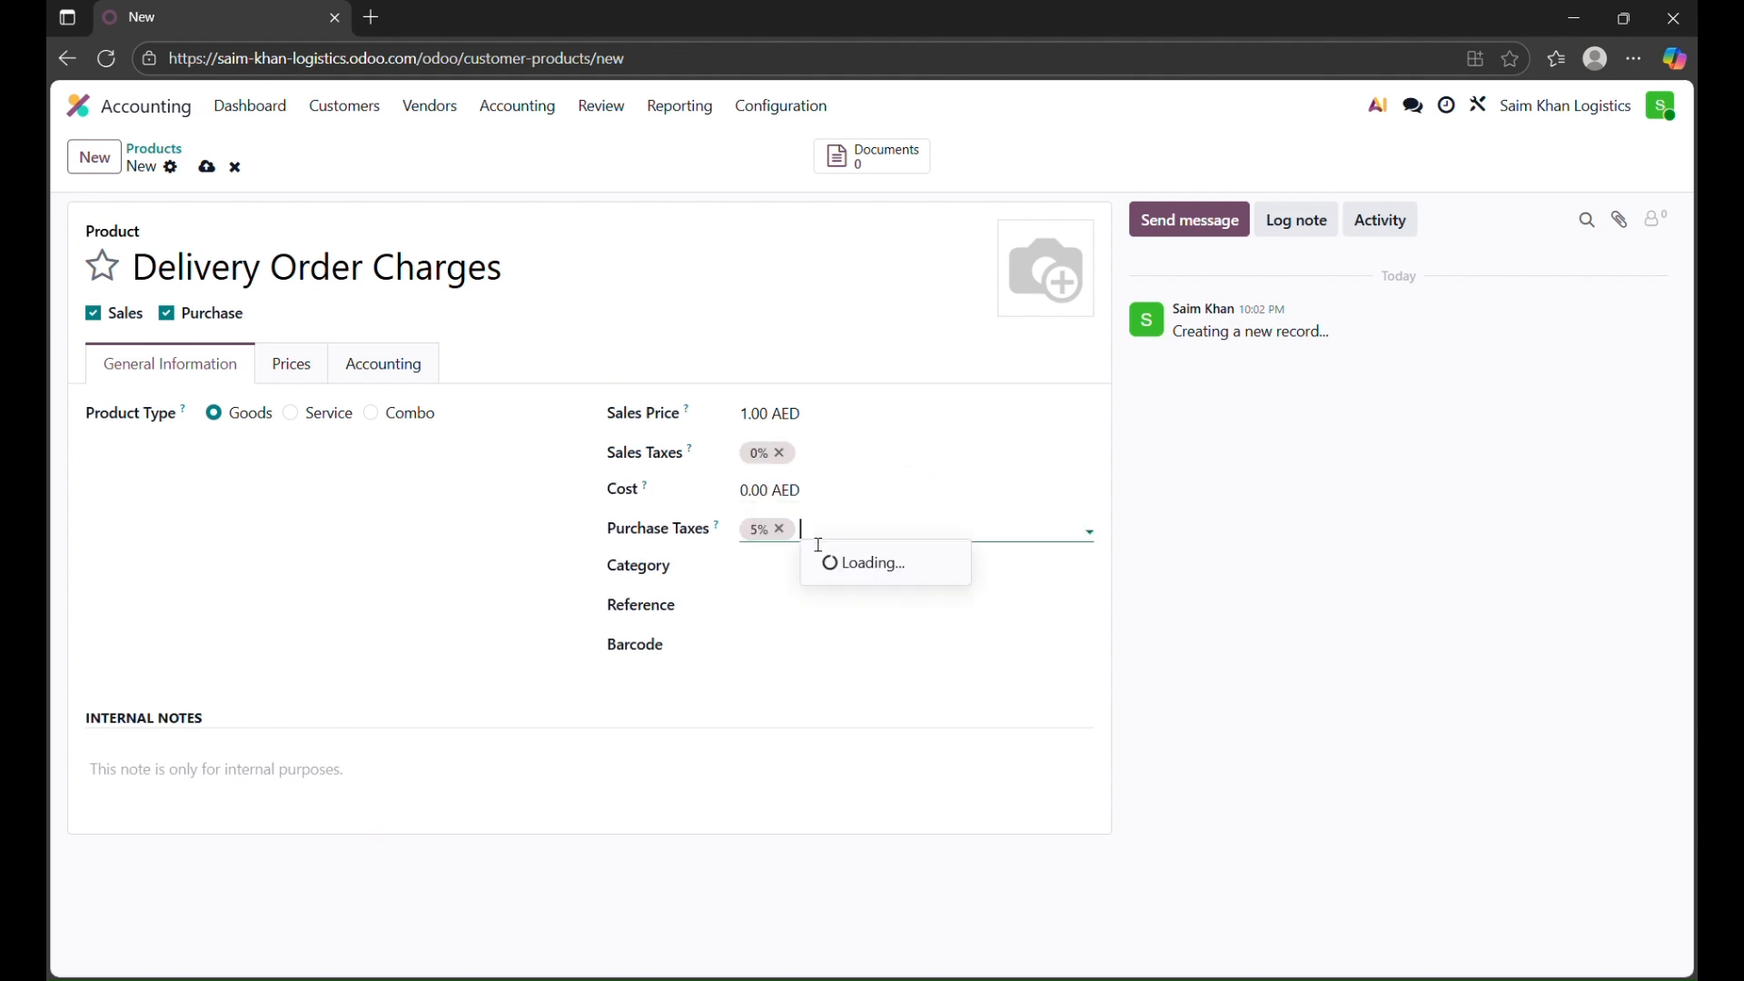
{"action": "key", "text": "BackSpace"}
{"action": "type", "text": "0"}
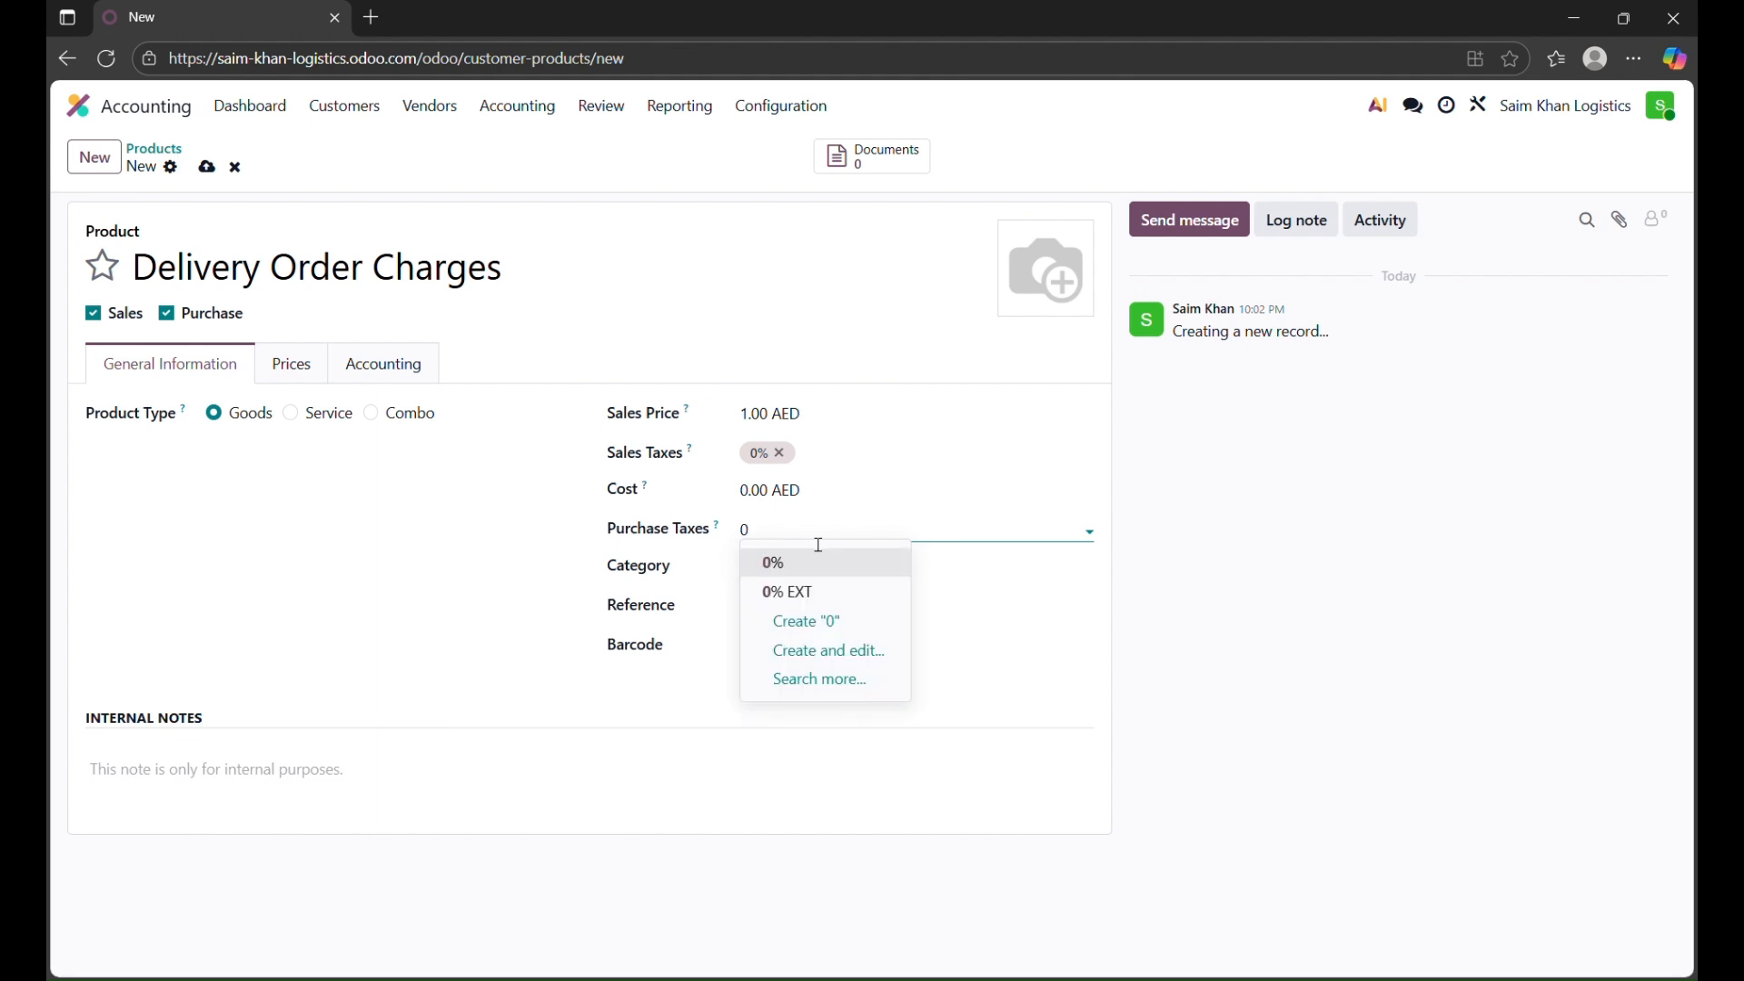
{"action": "left_click", "coordinate": [817, 563]}
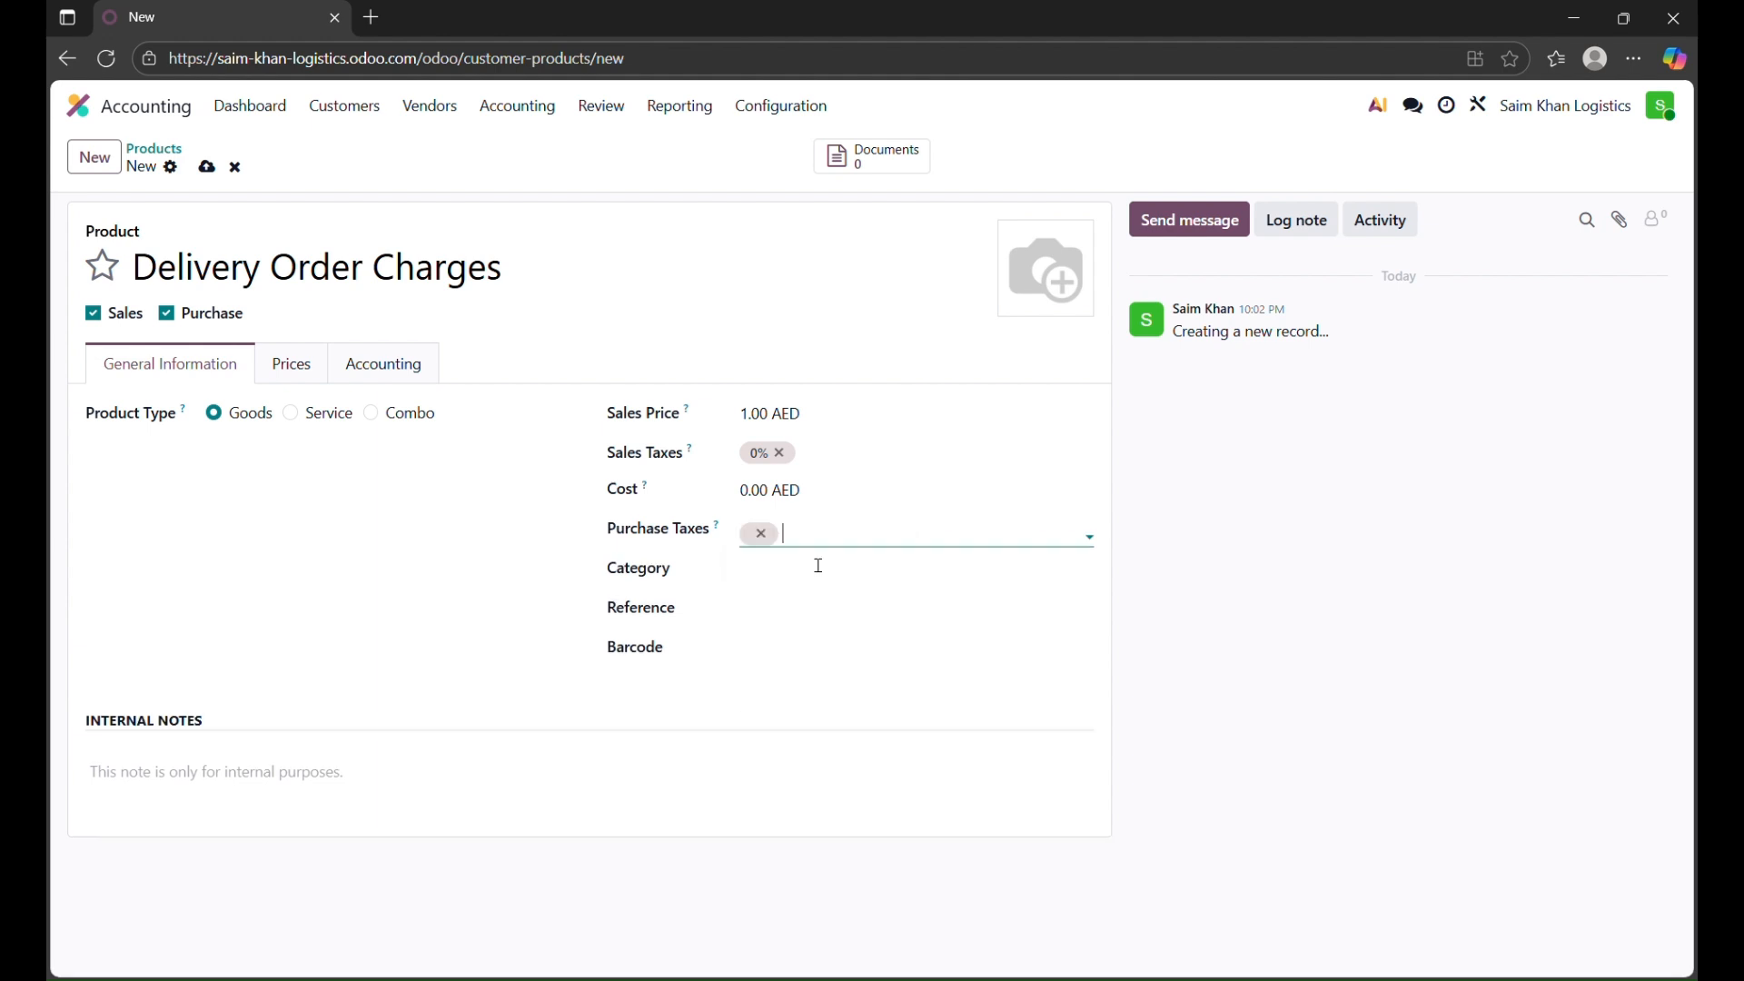
{"action": "left_click", "coordinate": [208, 172]}
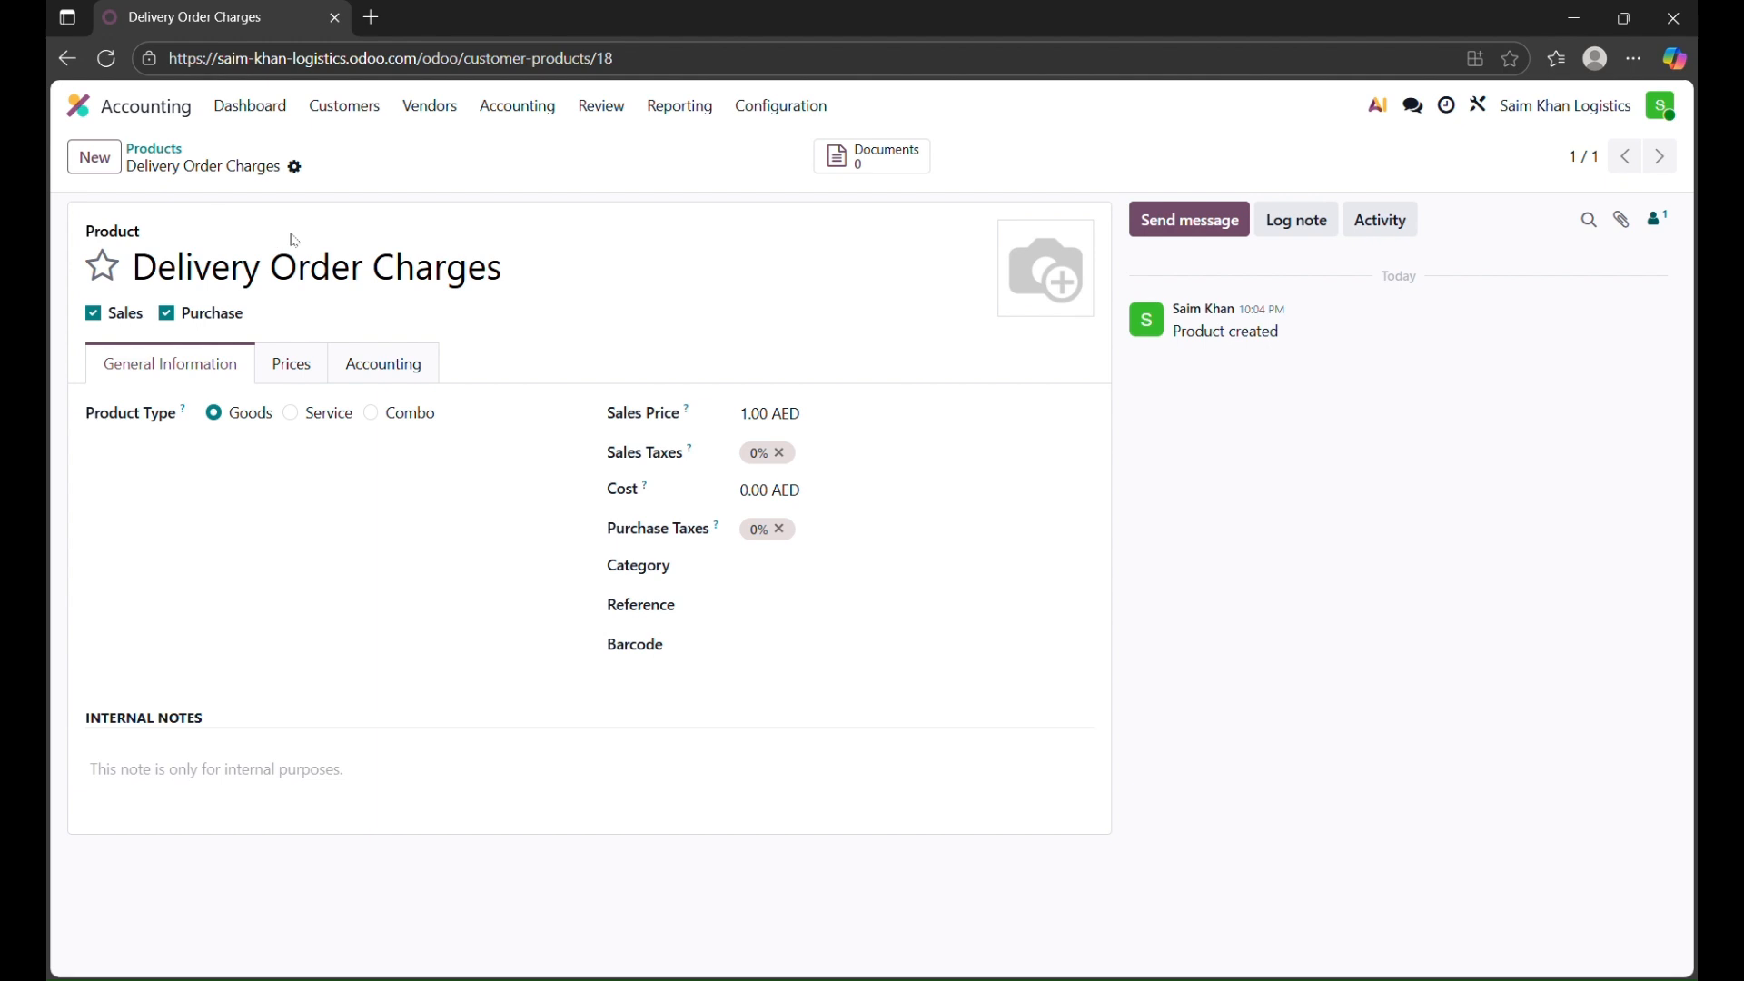
Start another new product record and name it "Customs Duty Charges"
{"action": "left_click", "coordinate": [115, 167]}
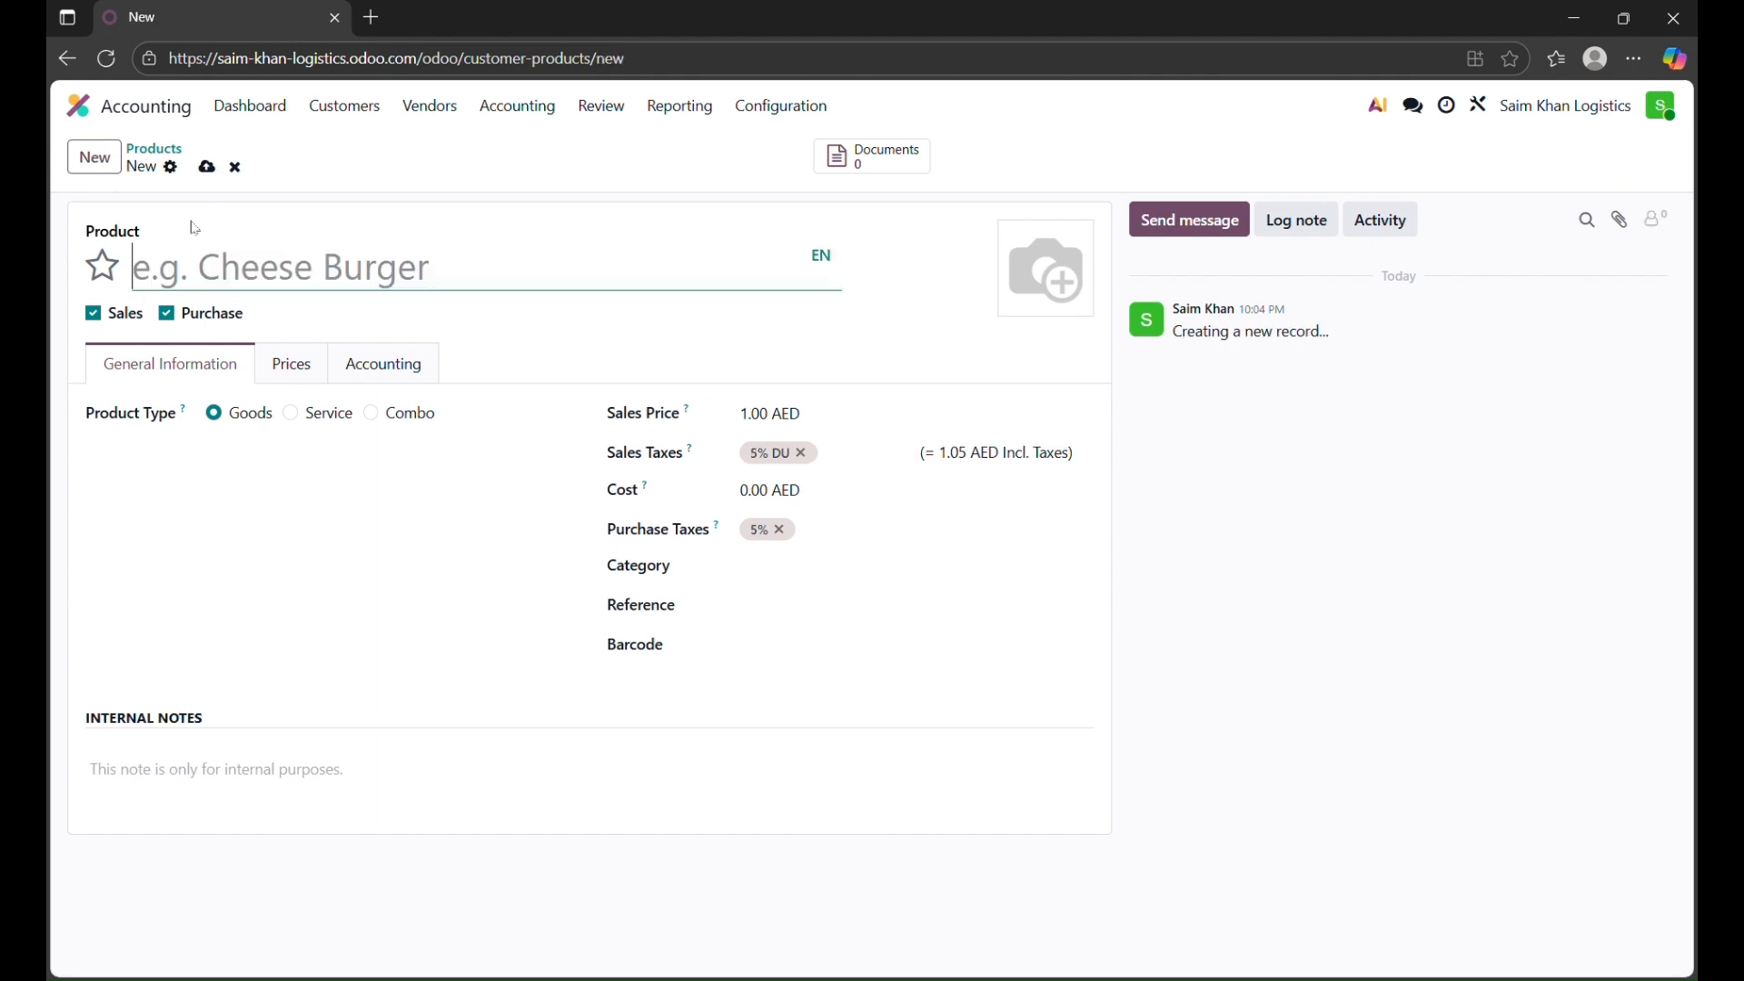
{"action": "type", "text": "C"}
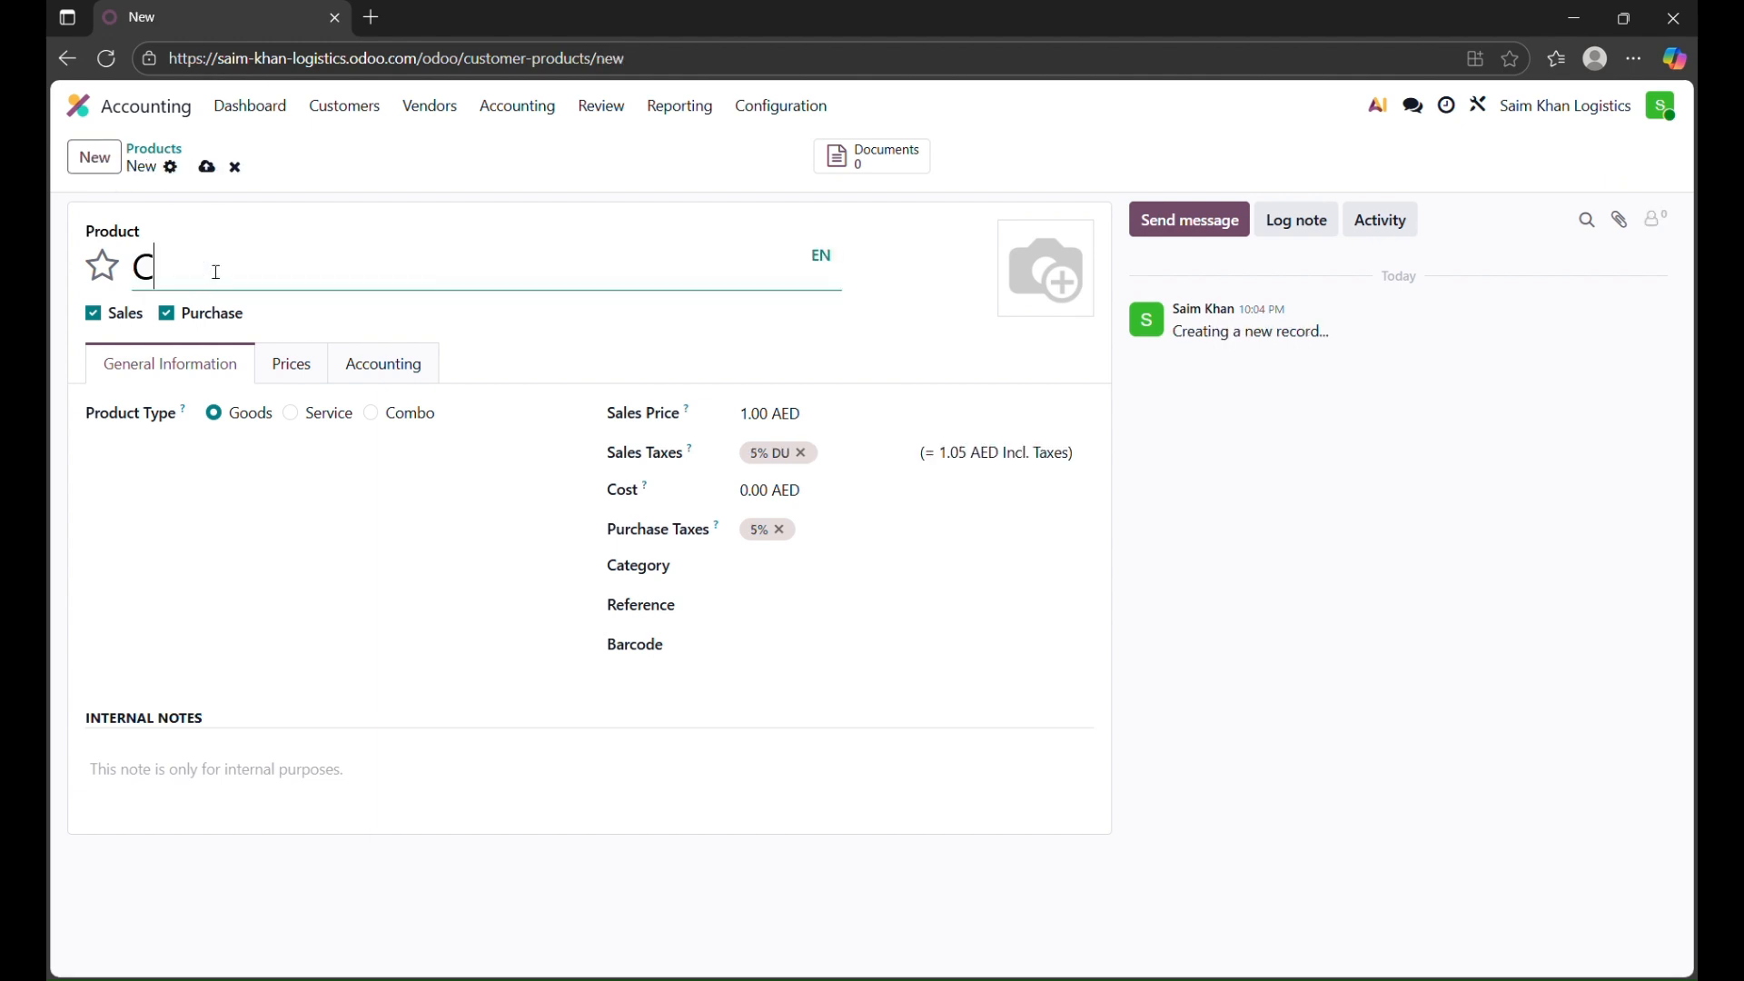
{"action": "type", "text": "ustoms dut"}
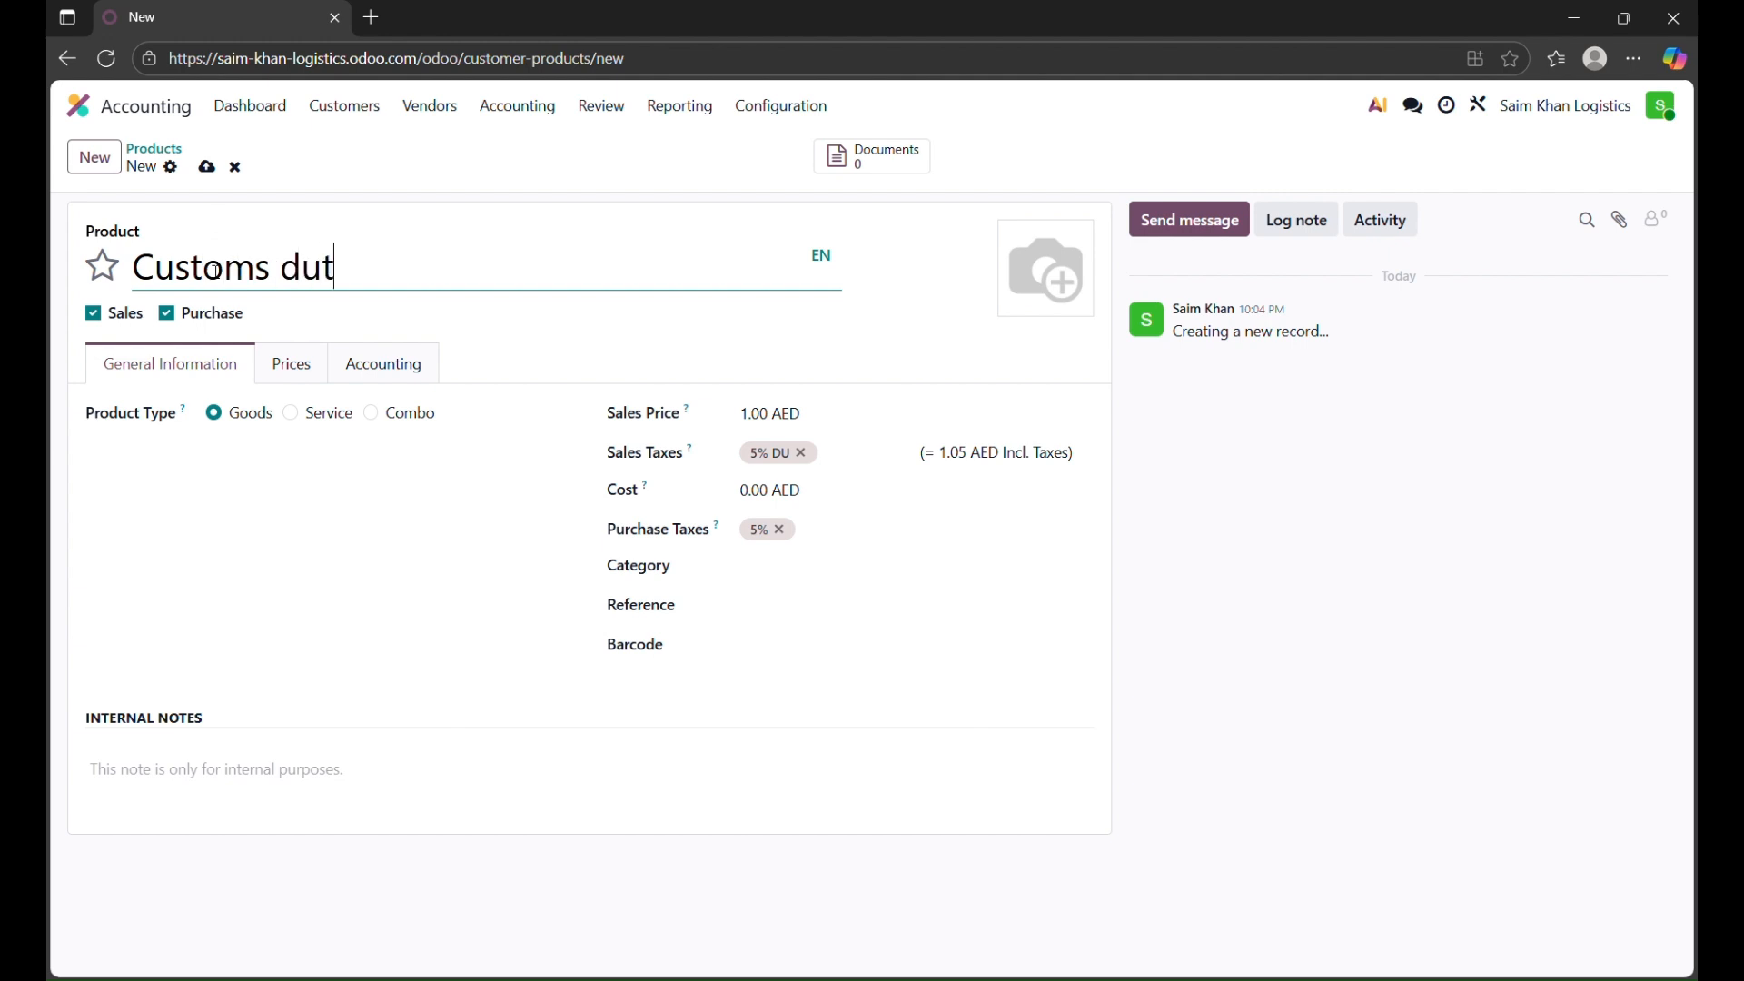
{"action": "key", "text": "BackSpace"}
{"action": "key", "text": "BackSpace"}
{"action": "key", "text": "BackSpace"}
{"action": "key", "text": "BackSpace"}
{"action": "type", "text": "Duty Charges"}
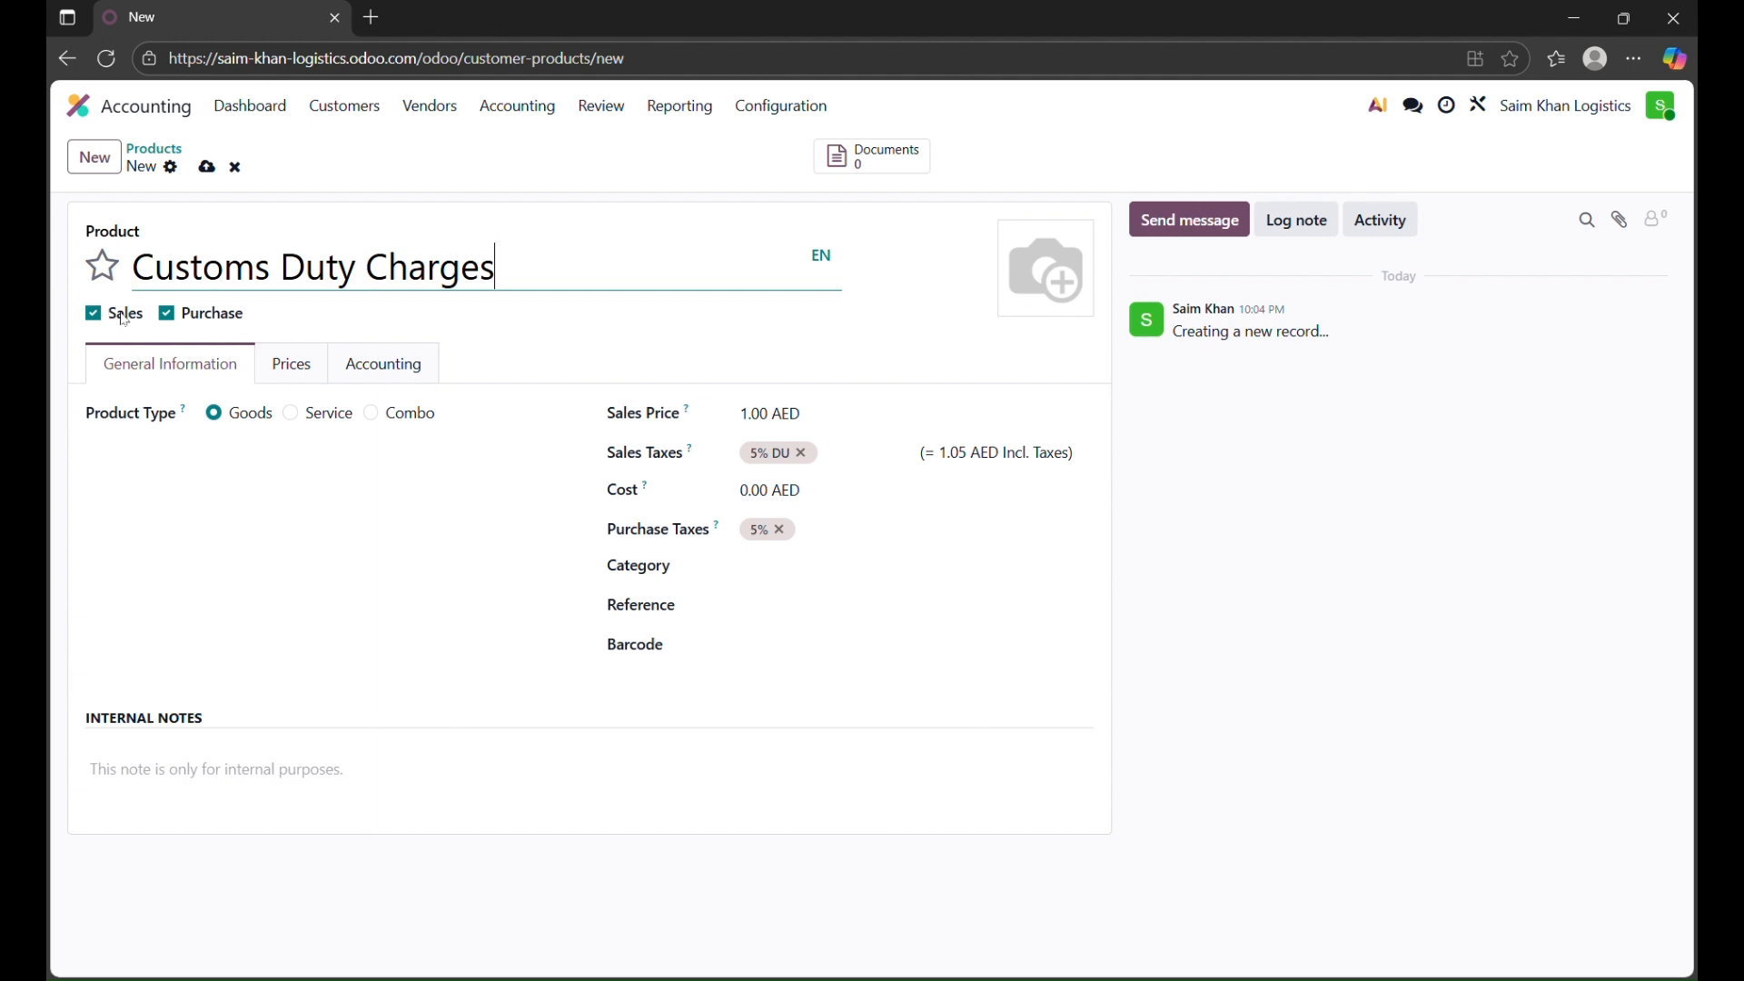
Replace the sales and purchase taxes of Customs Duty Charges with 0% and save the product
{"action": "left_click", "coordinate": [822, 459]}
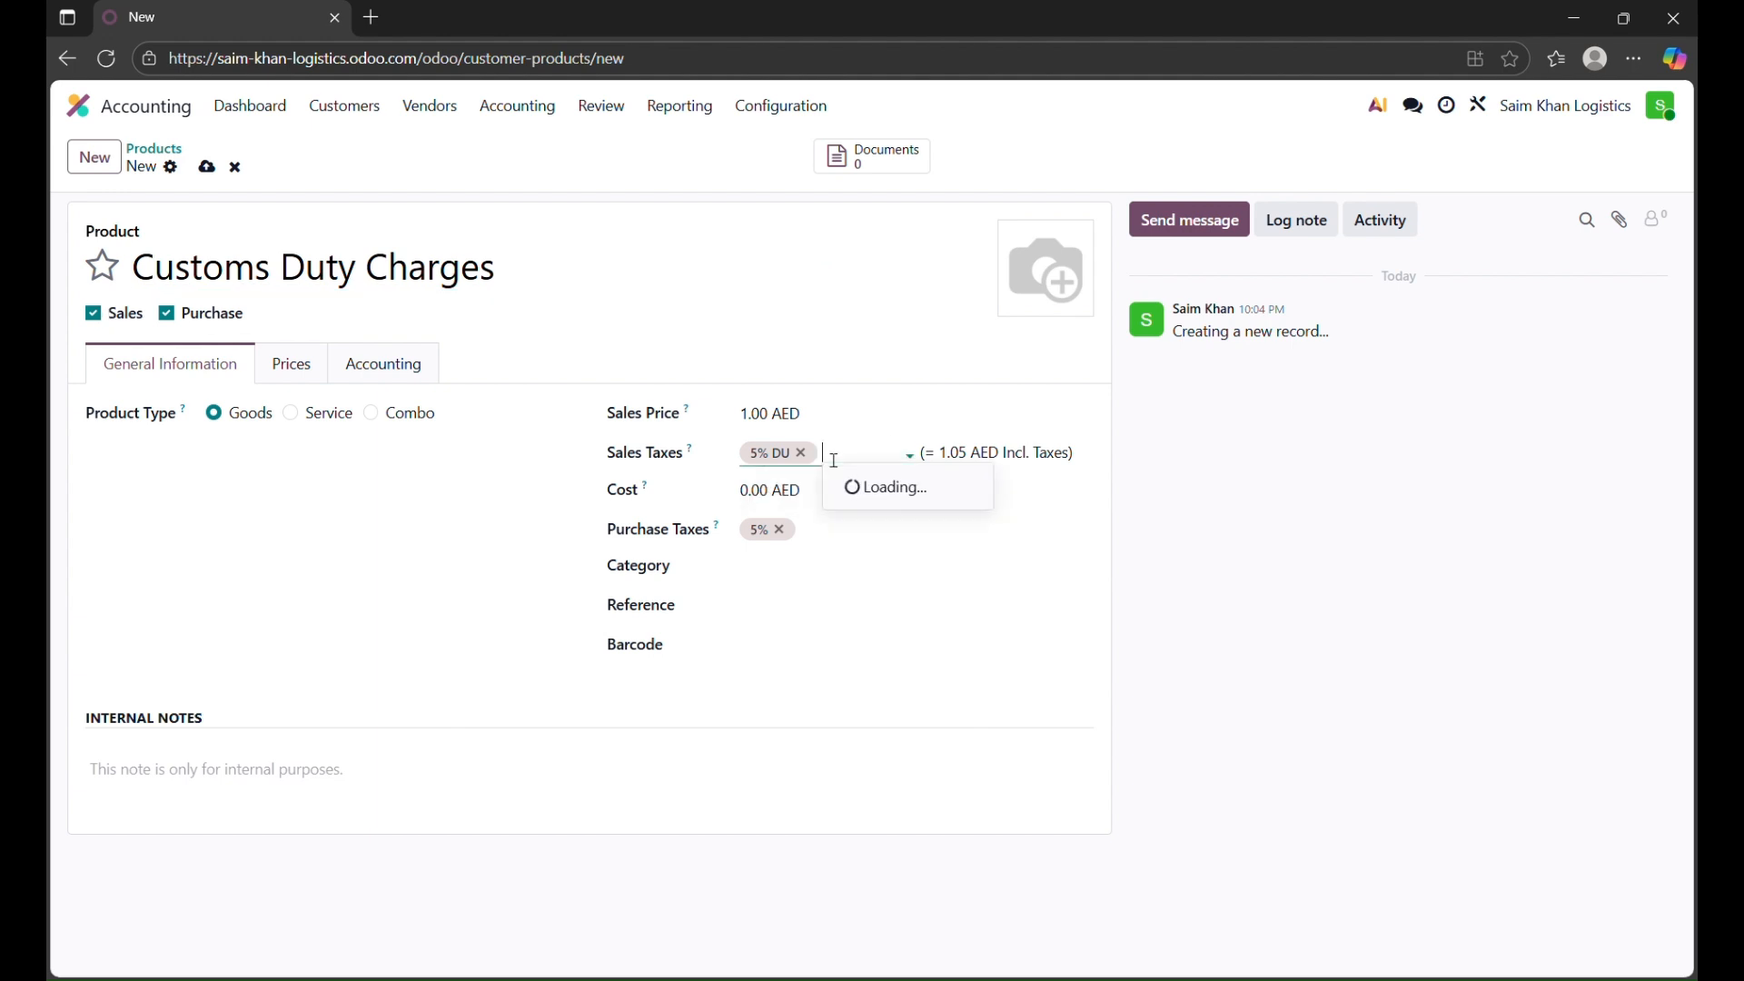
{"action": "key", "text": "BackSpace"}
{"action": "type", "text": "0"}
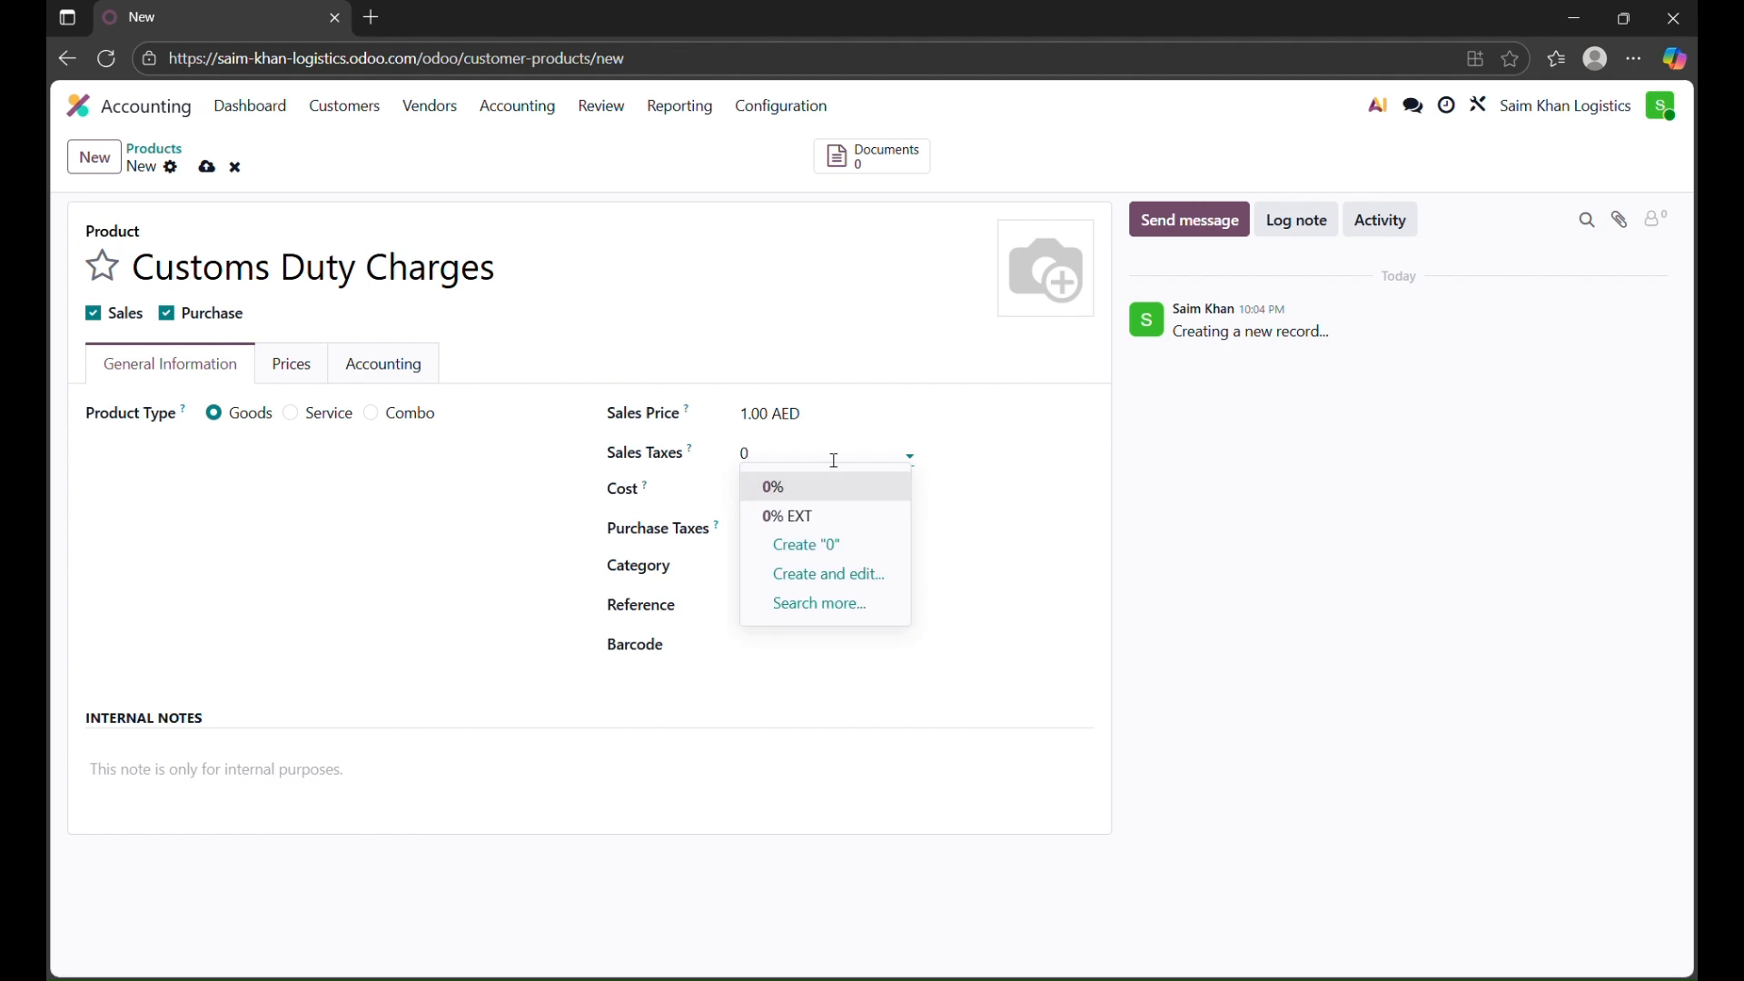
{"action": "left_click", "coordinate": [850, 481]}
{"action": "left_click", "coordinate": [846, 531]}
{"action": "key", "text": "BackSpace"}
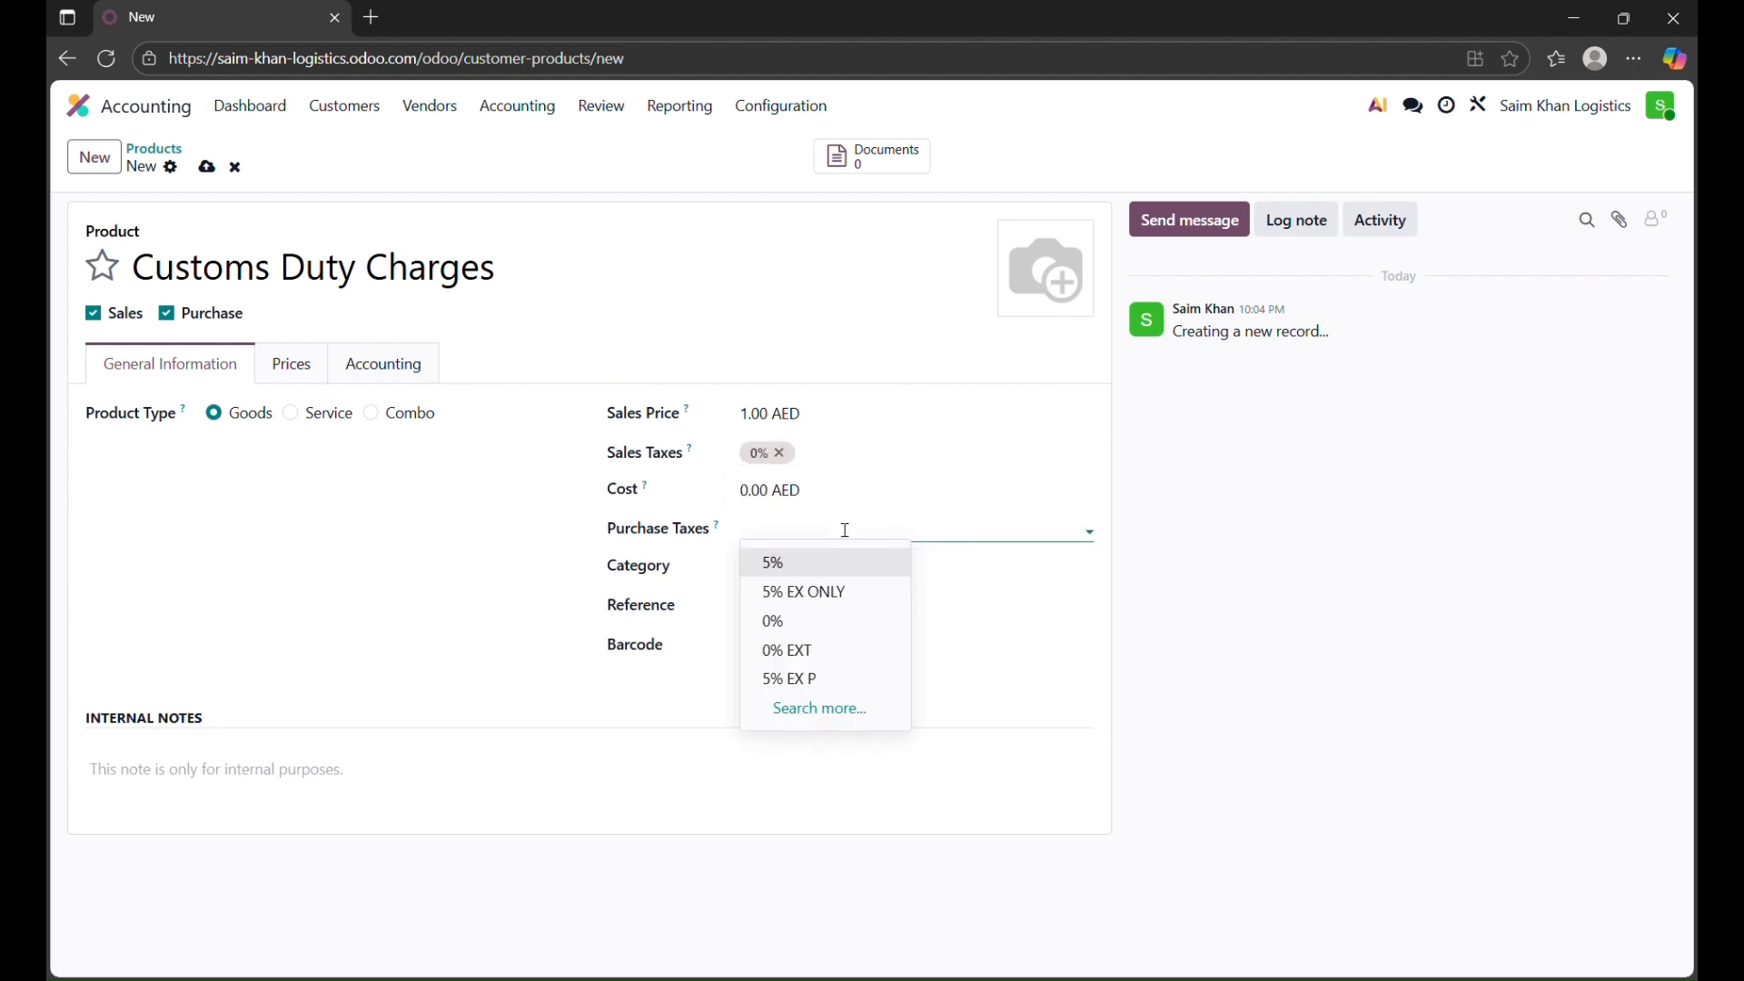
{"action": "type", "text": "0"}
{"action": "left_click", "coordinate": [820, 562]}
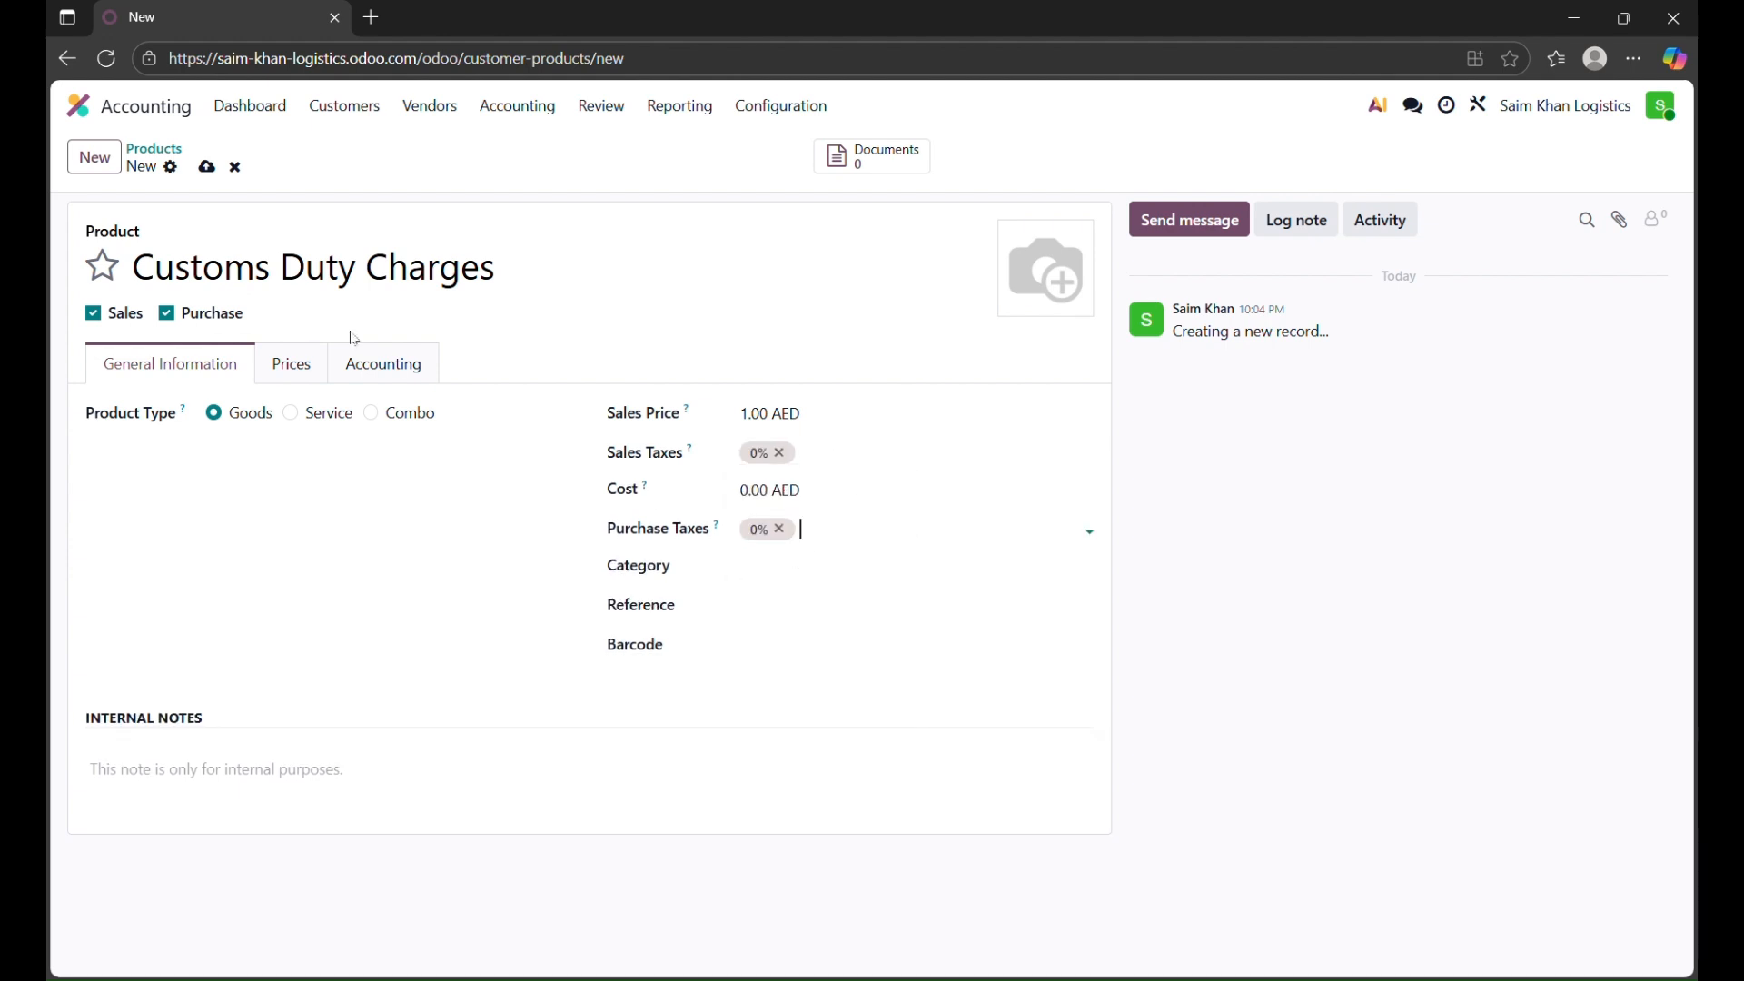
{"action": "left_click", "coordinate": [207, 167]}
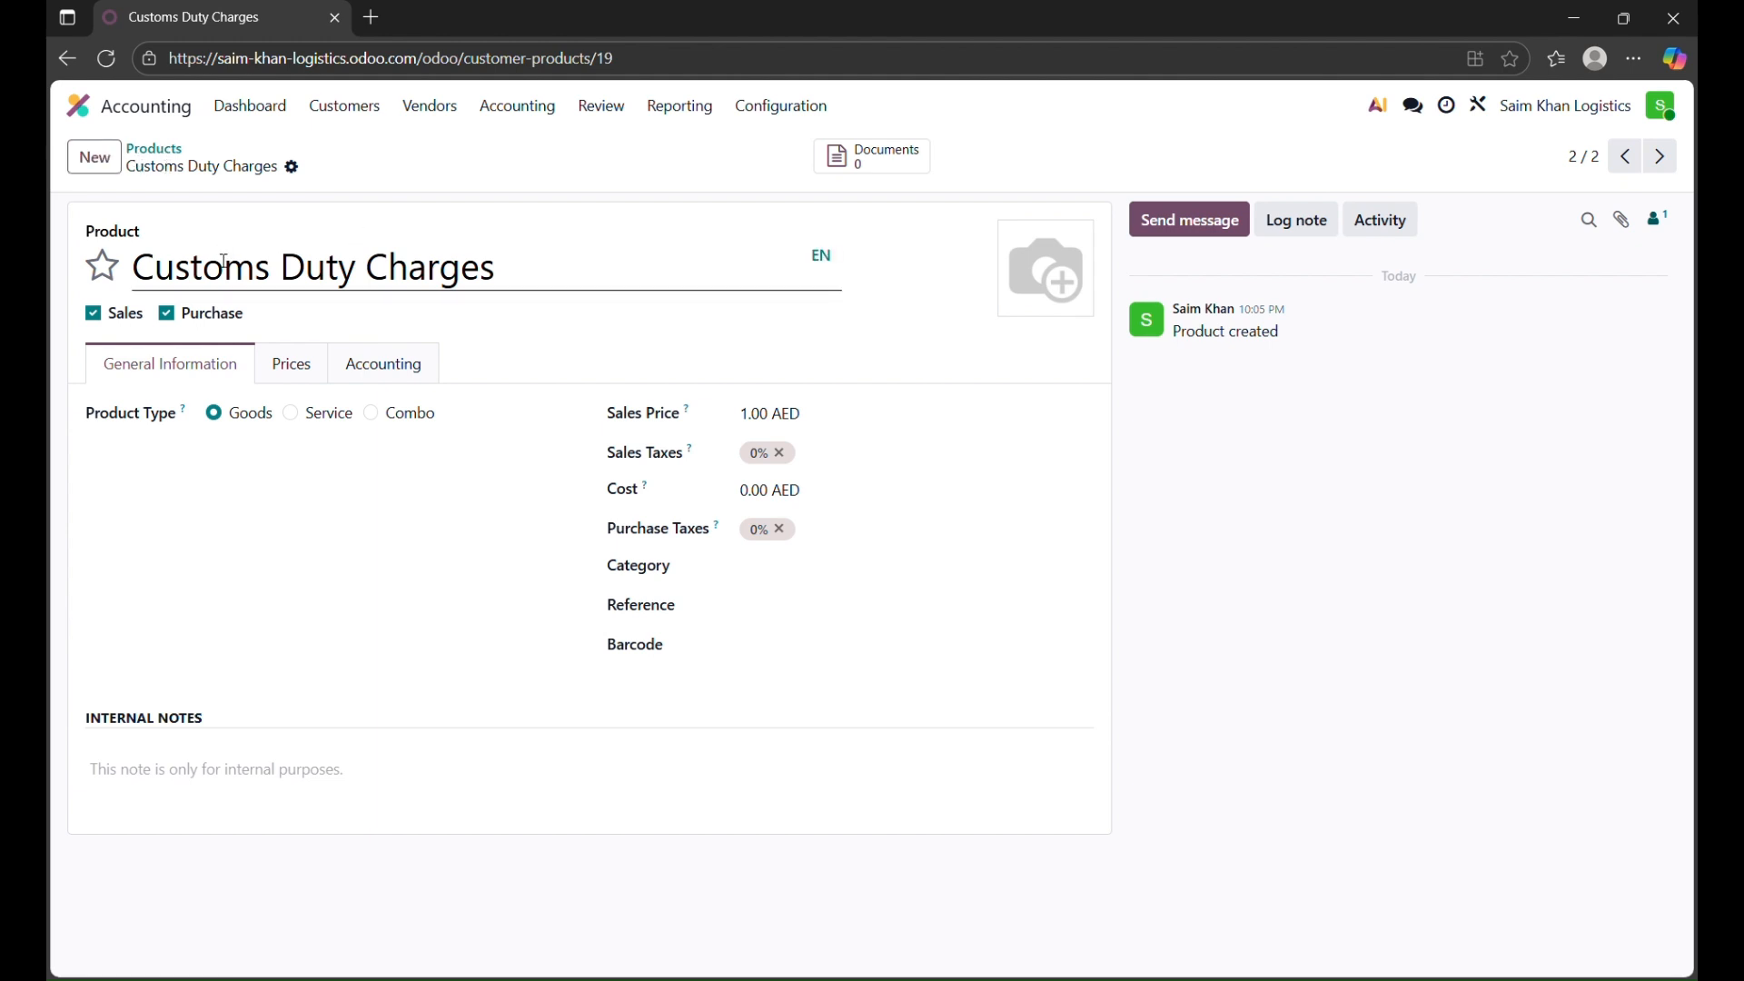
Start a new product record named "DPC" and set its sales tax to 0%
{"action": "key", "text": "alt+c"}
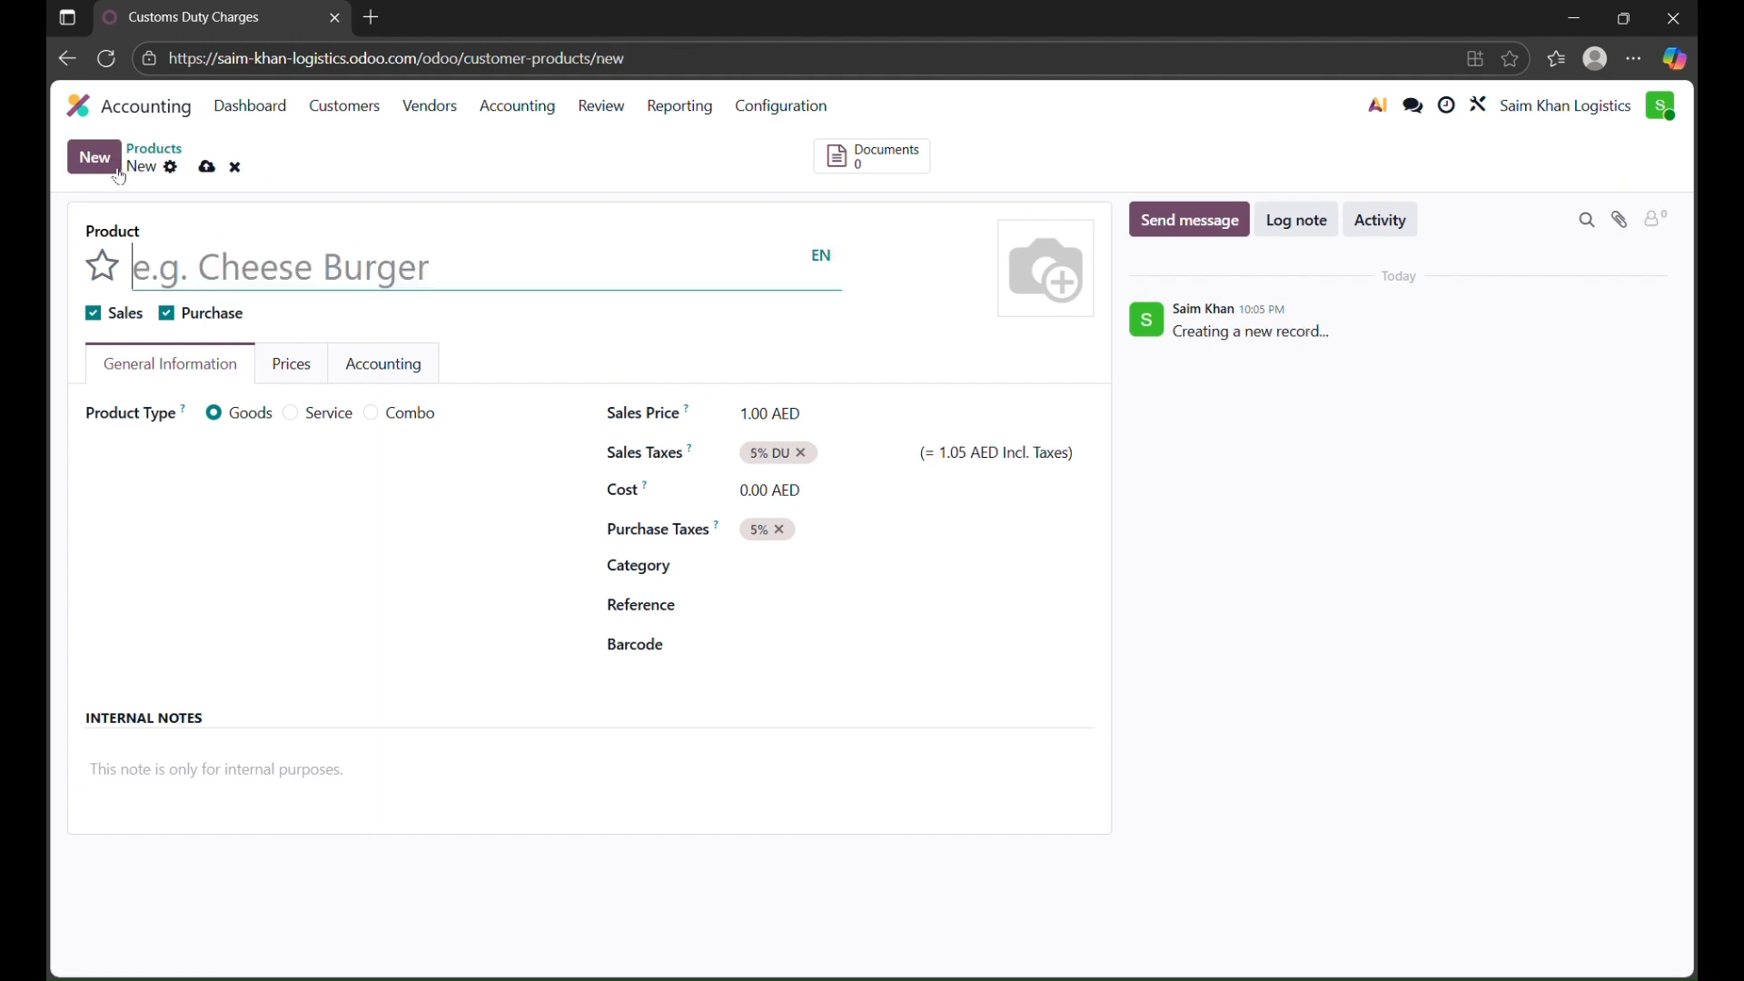
{"action": "type", "text": "DPC"}
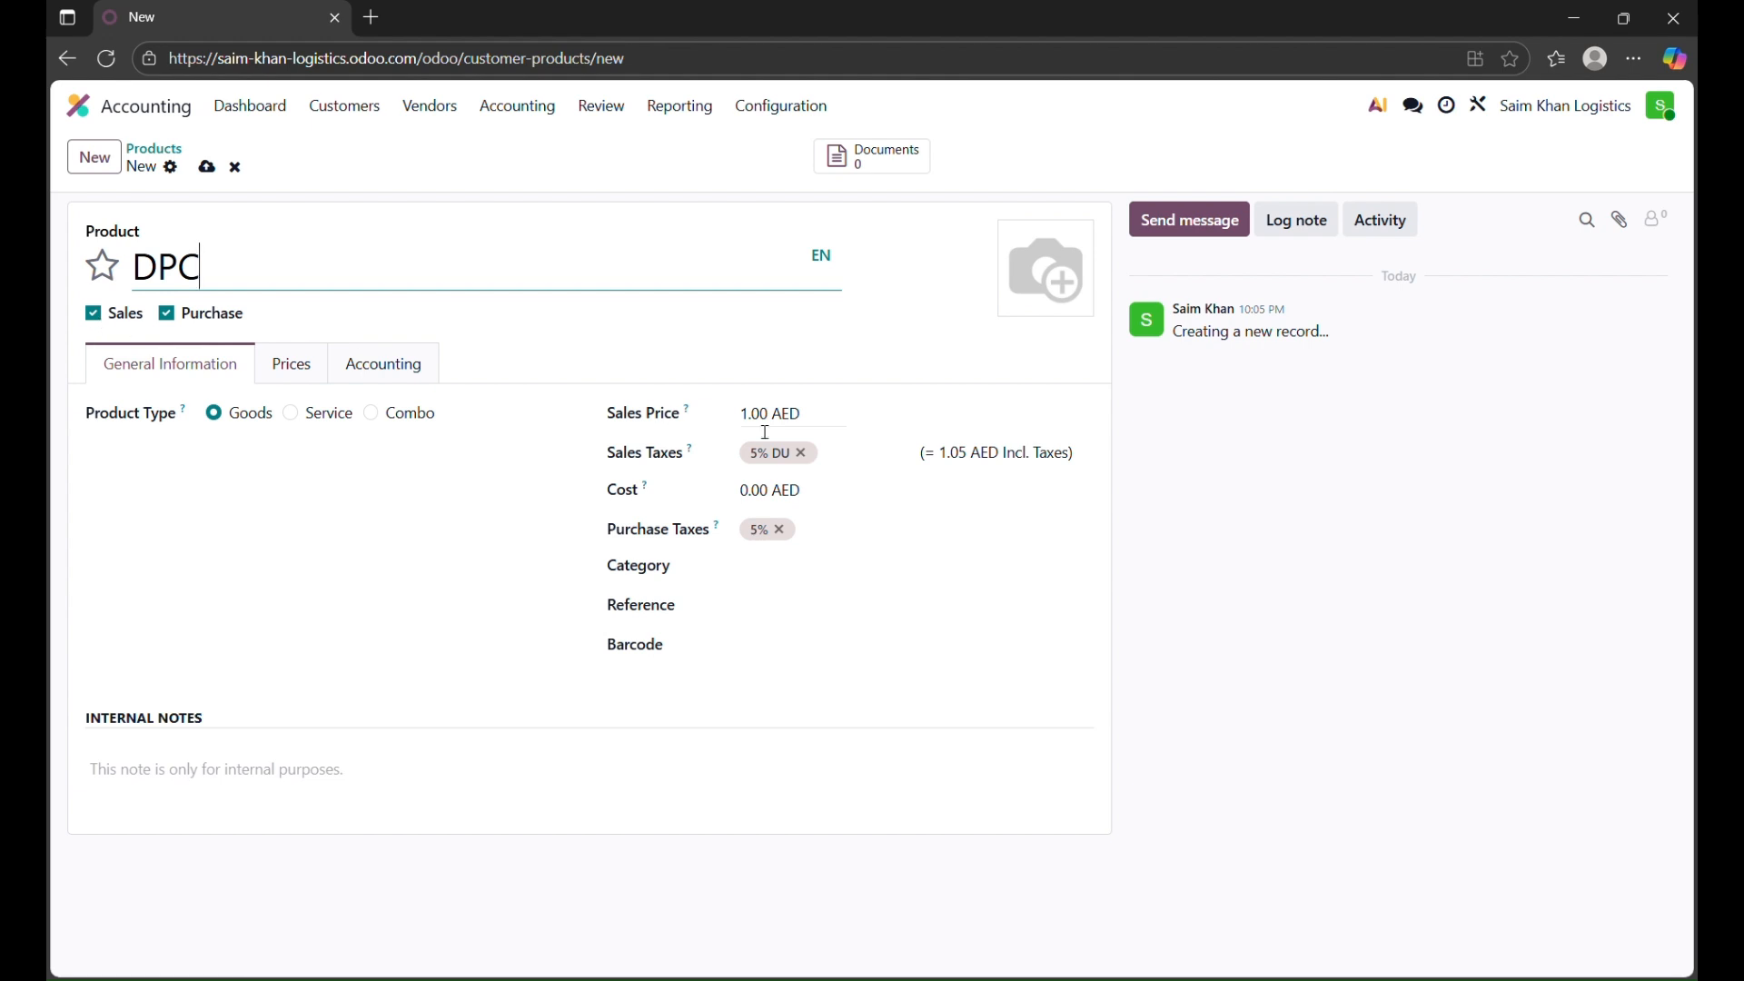
{"action": "left_click", "coordinate": [854, 461]}
{"action": "key", "text": "BackSpace"}
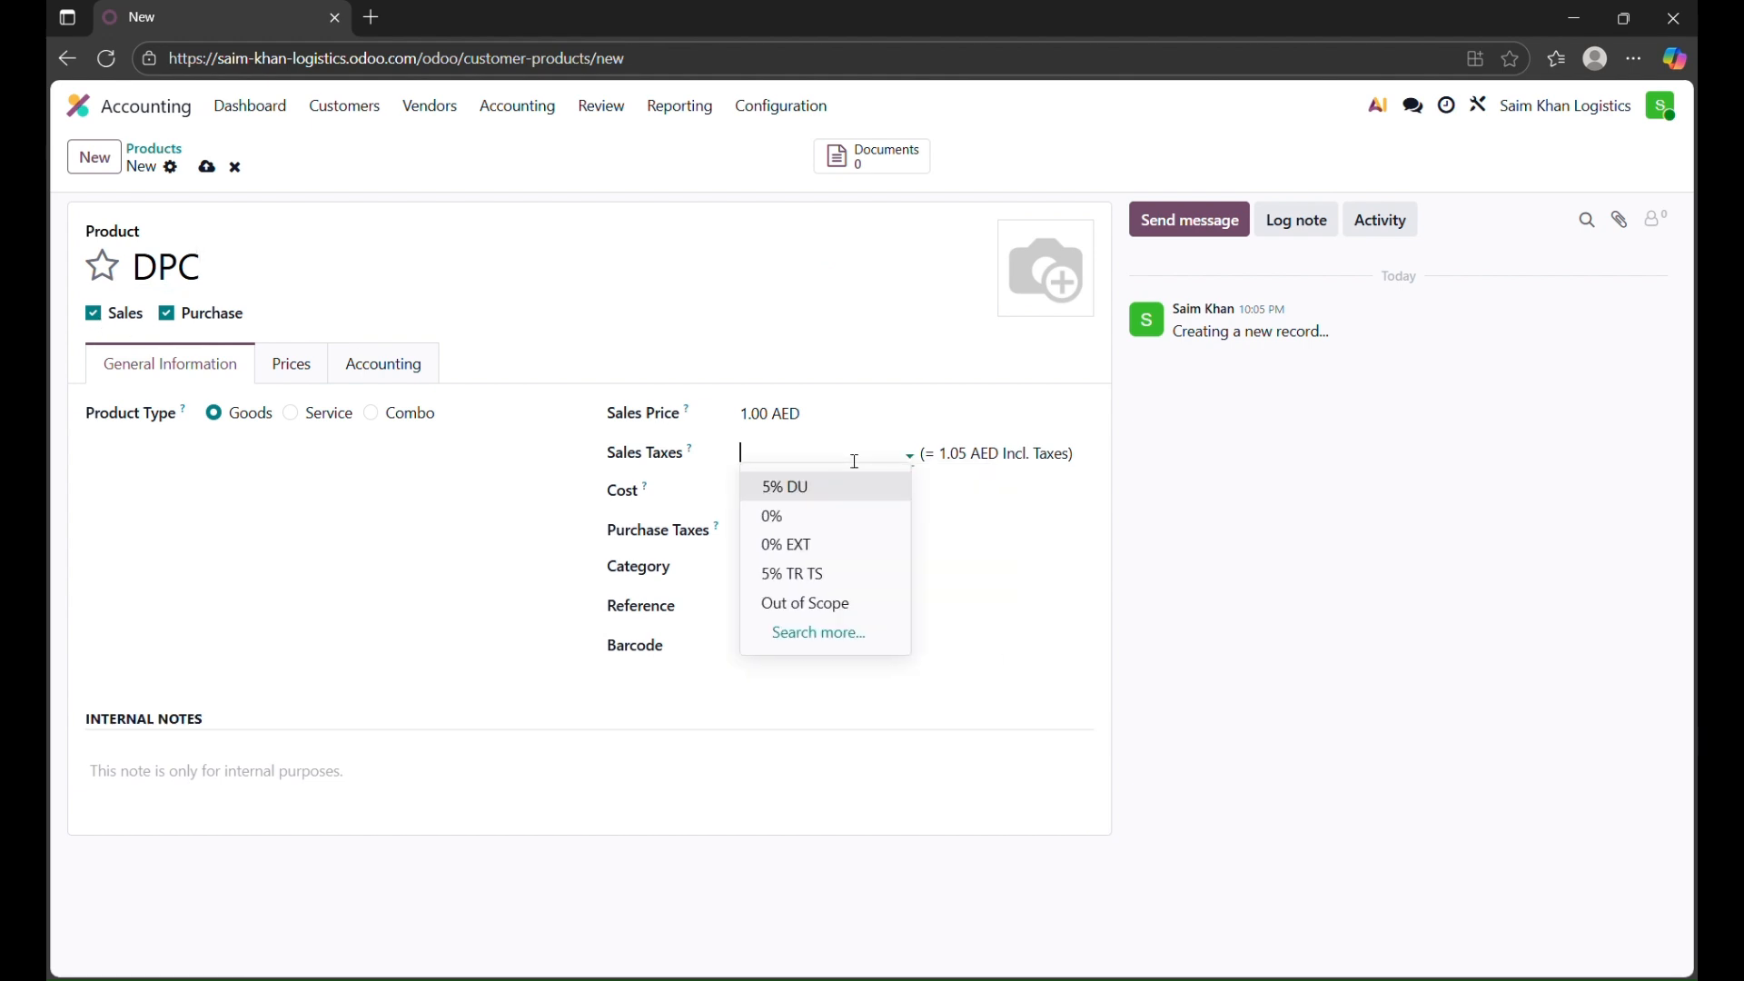
{"action": "type", "text": "0"}
{"action": "left_click", "coordinate": [840, 488]}
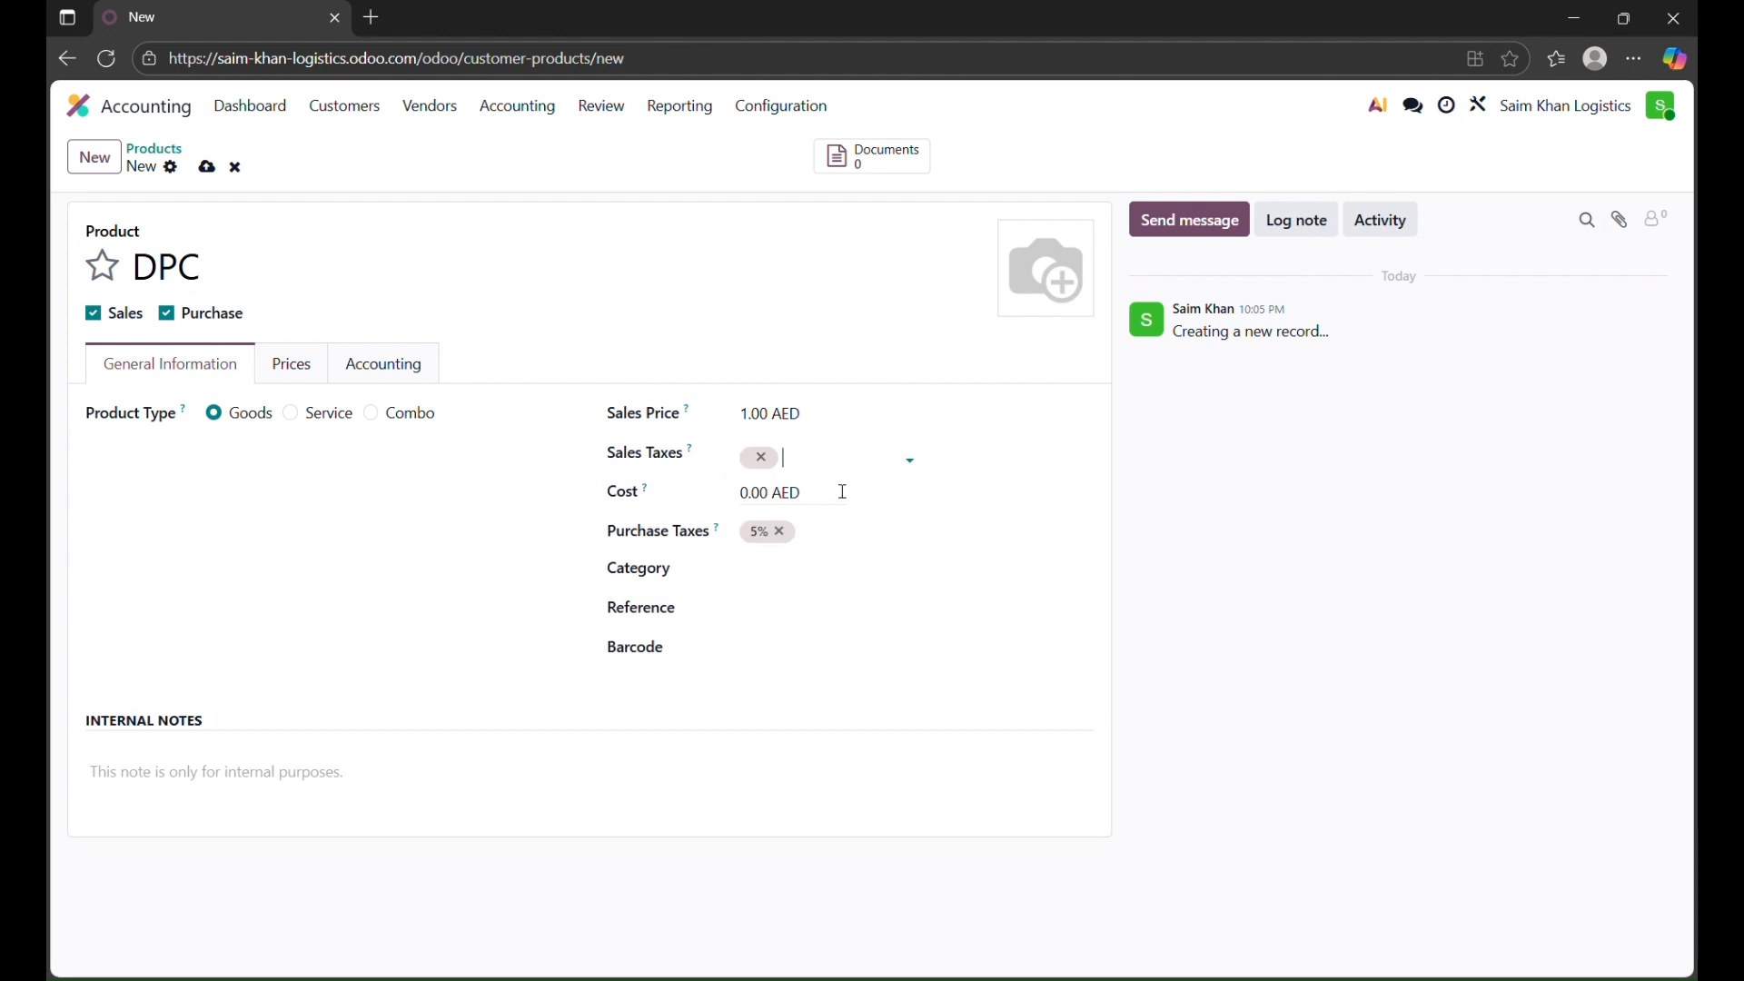
Set the DPC product's purchase tax to 0% and save the product
{"action": "left_click", "coordinate": [837, 543]}
{"action": "key", "text": "BackSpace"}
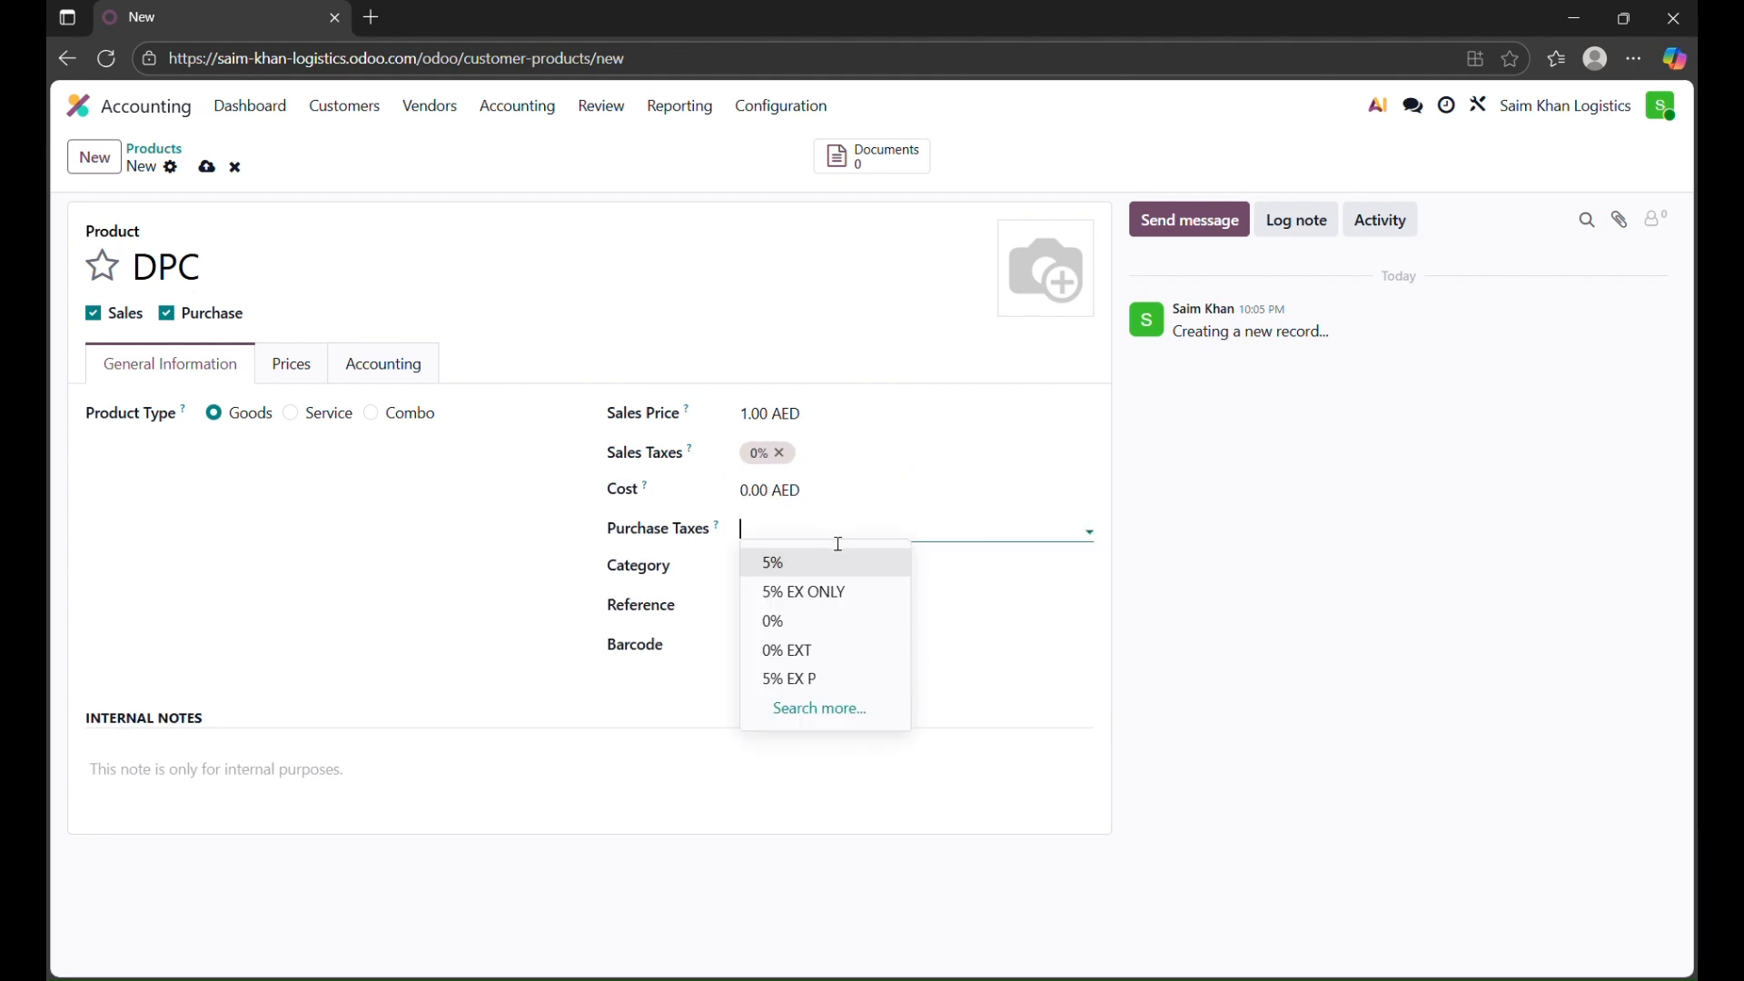
{"action": "type", "text": "0"}
{"action": "left_click", "coordinate": [840, 567]}
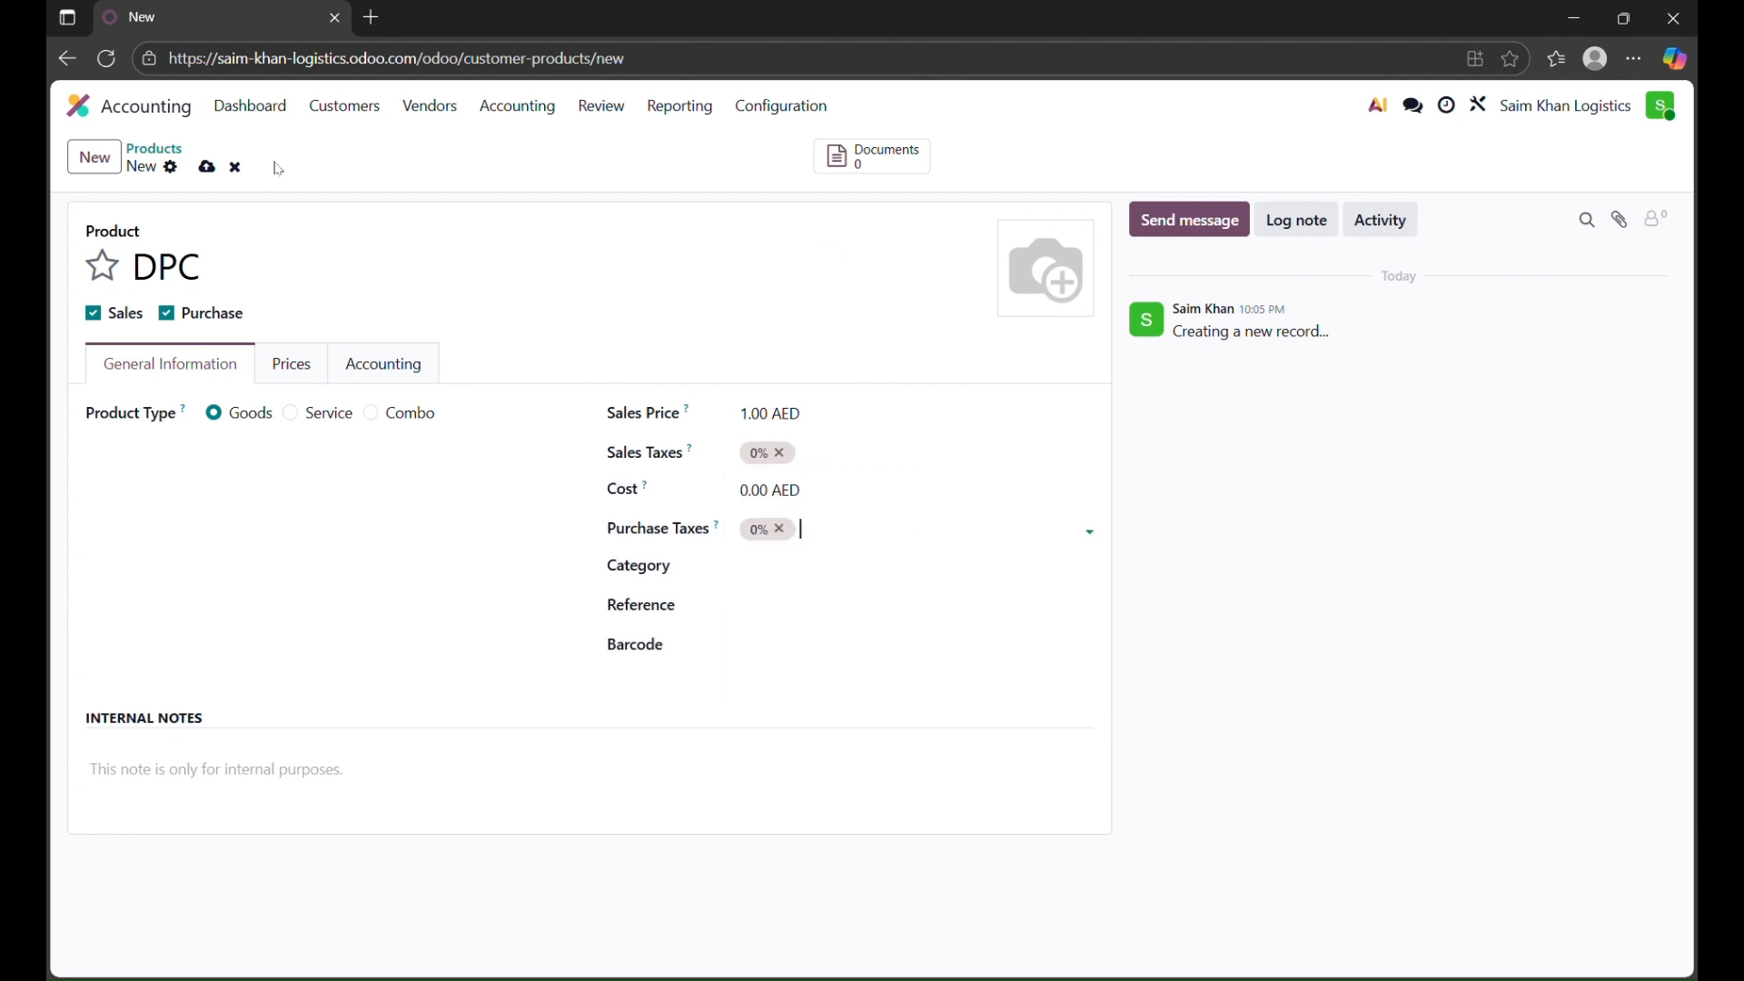
{"action": "left_click", "coordinate": [207, 167]}
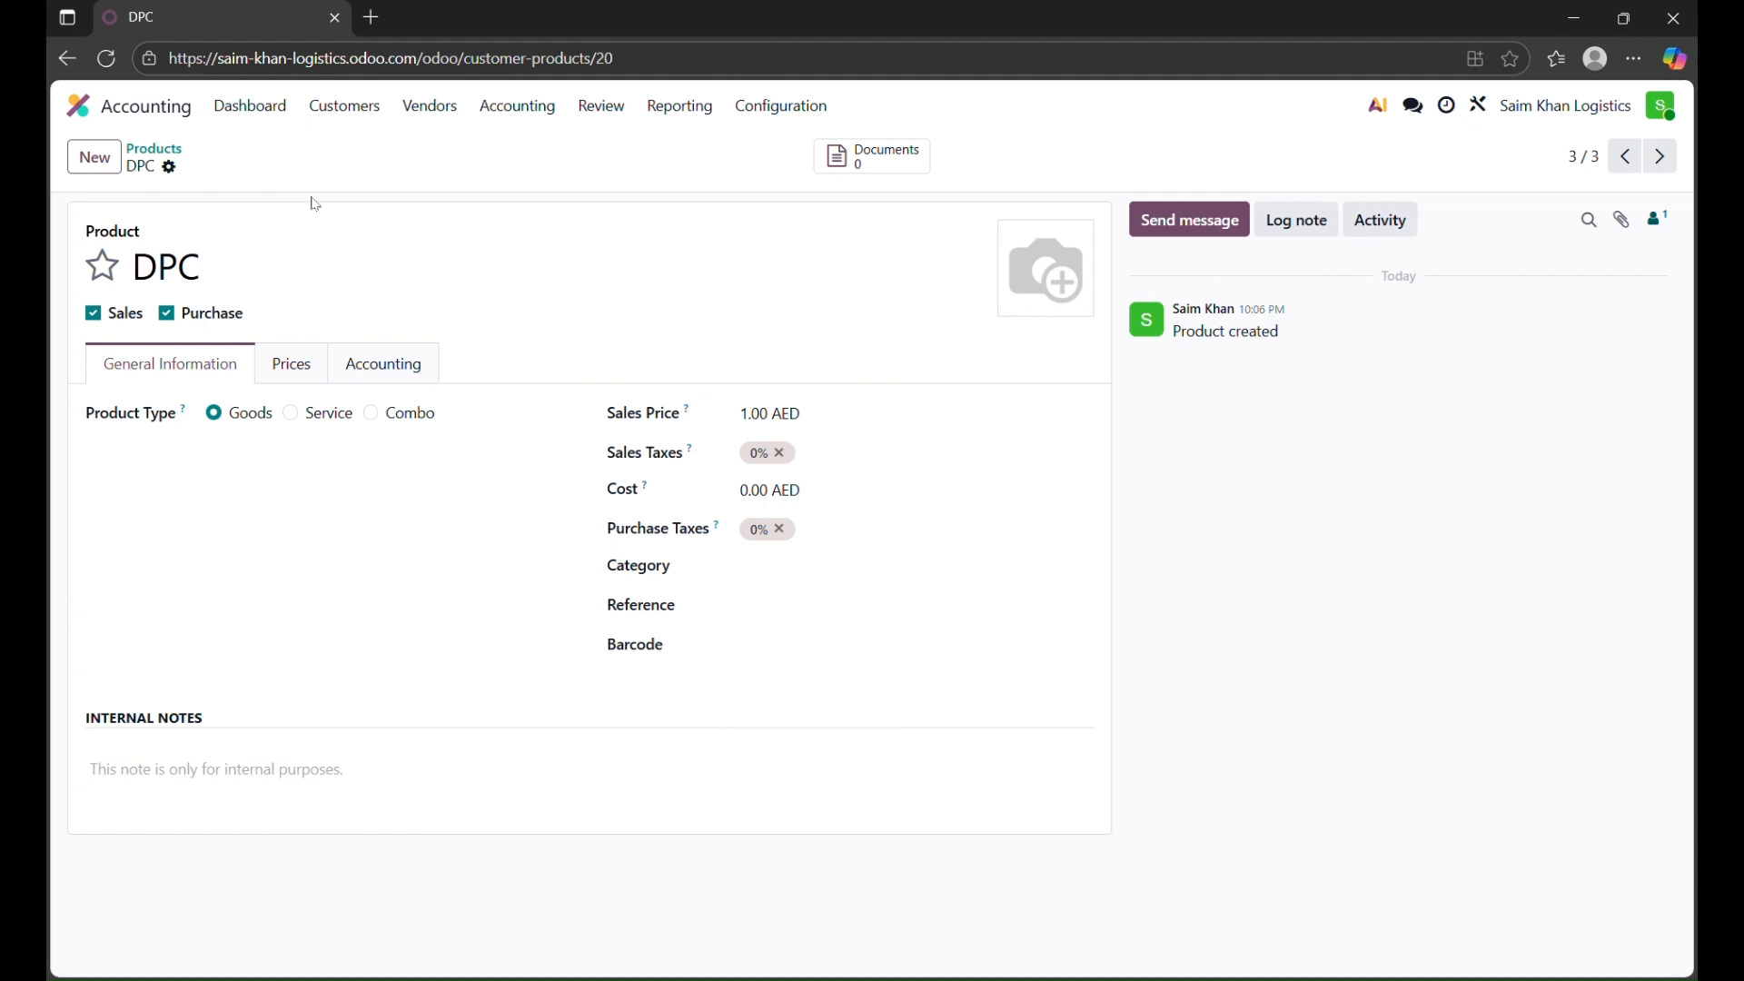
Create and save a product named "Transport Charges", keeping the default 5% DU sales tax and 5% purchase tax
{"action": "left_click", "coordinate": [96, 158]}
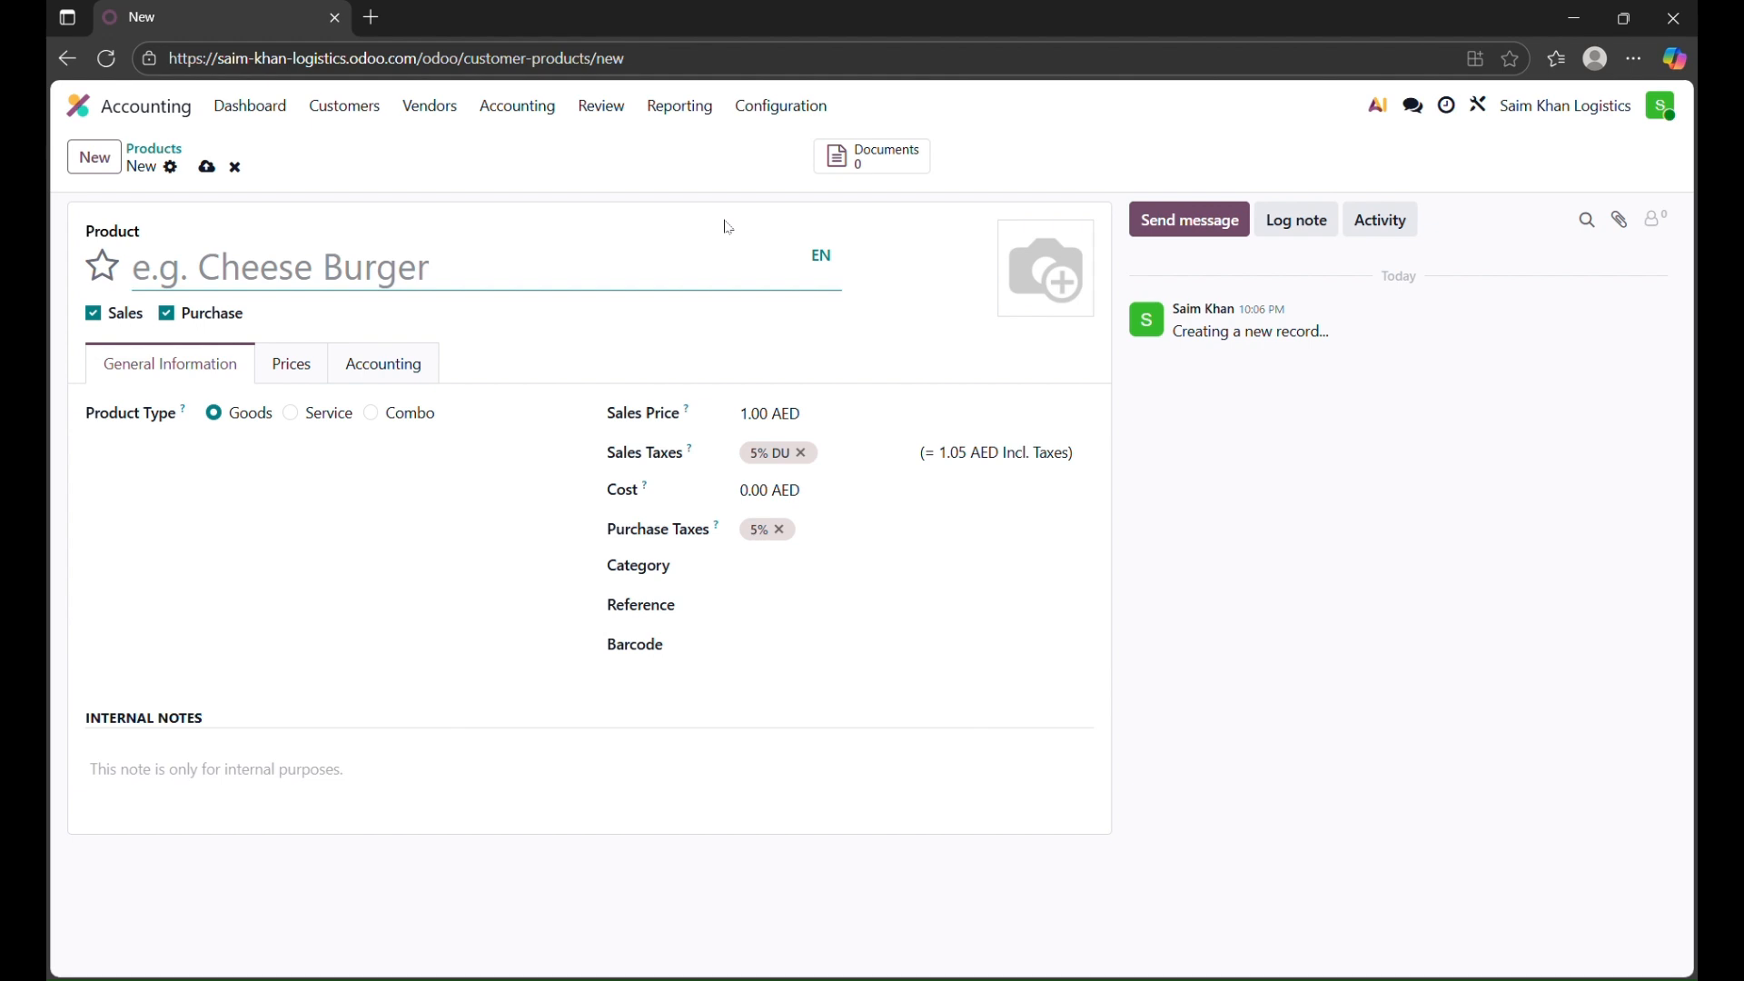
{"action": "type", "text": "t"}
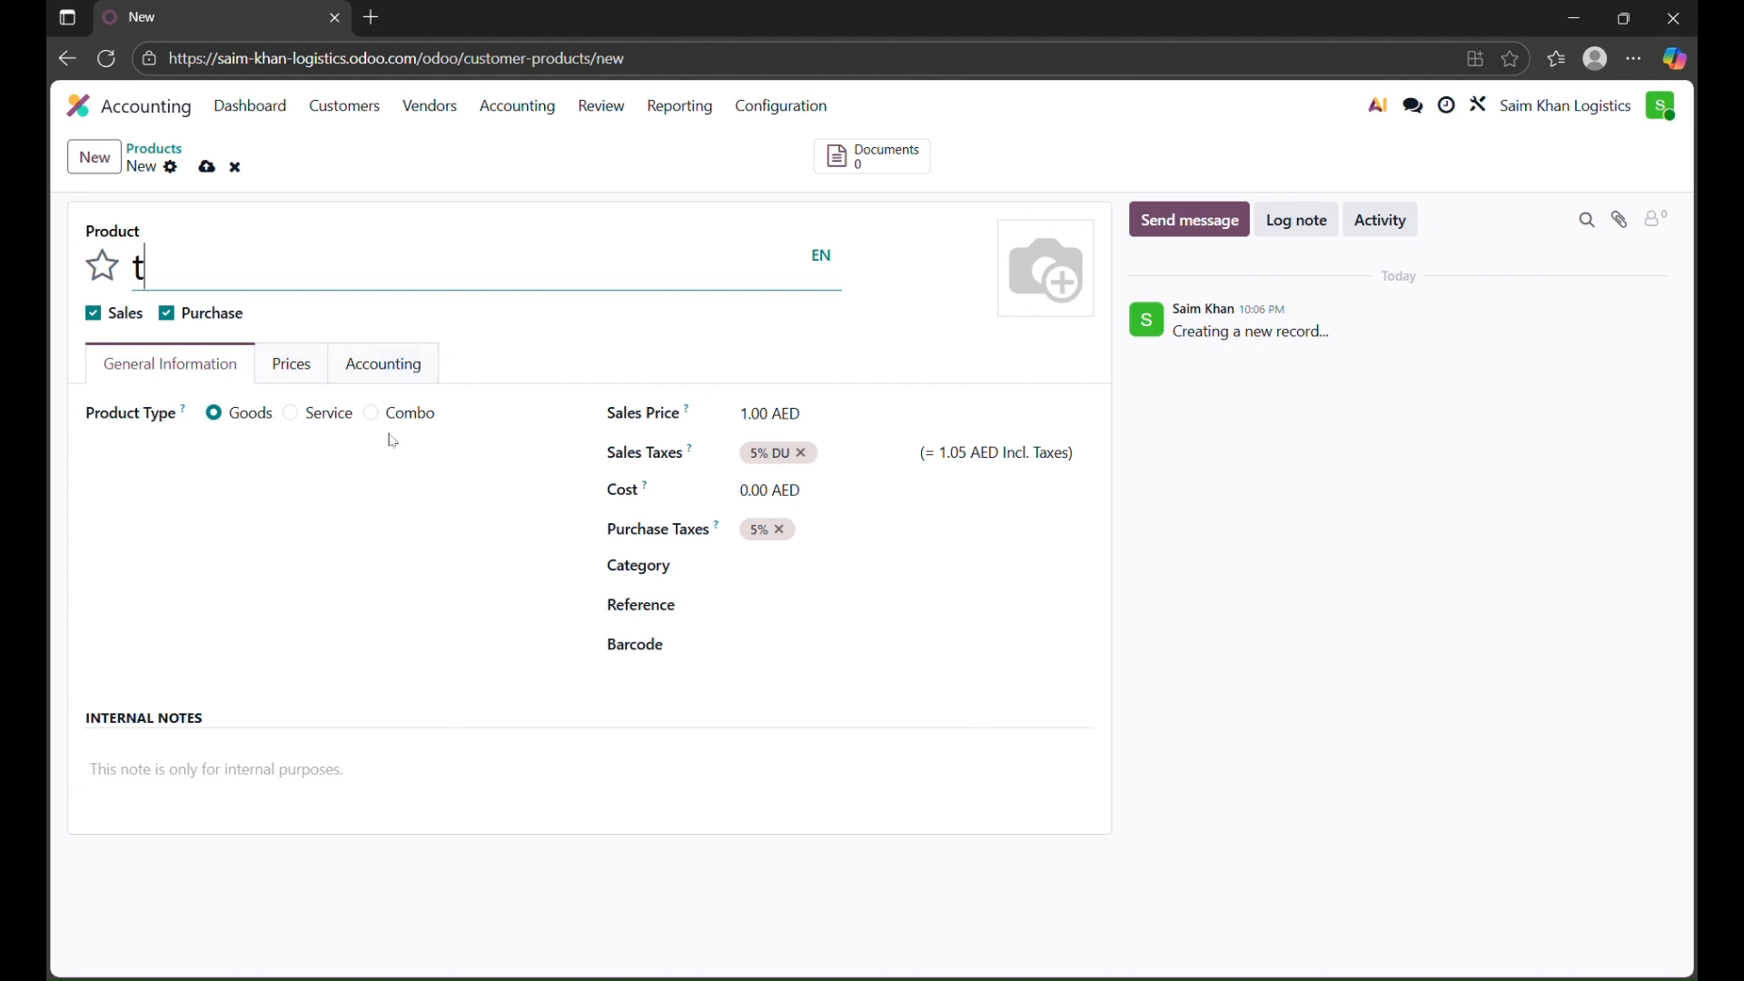
{"action": "key", "text": "BackSpace"}
{"action": "type", "text": "Transpo"}
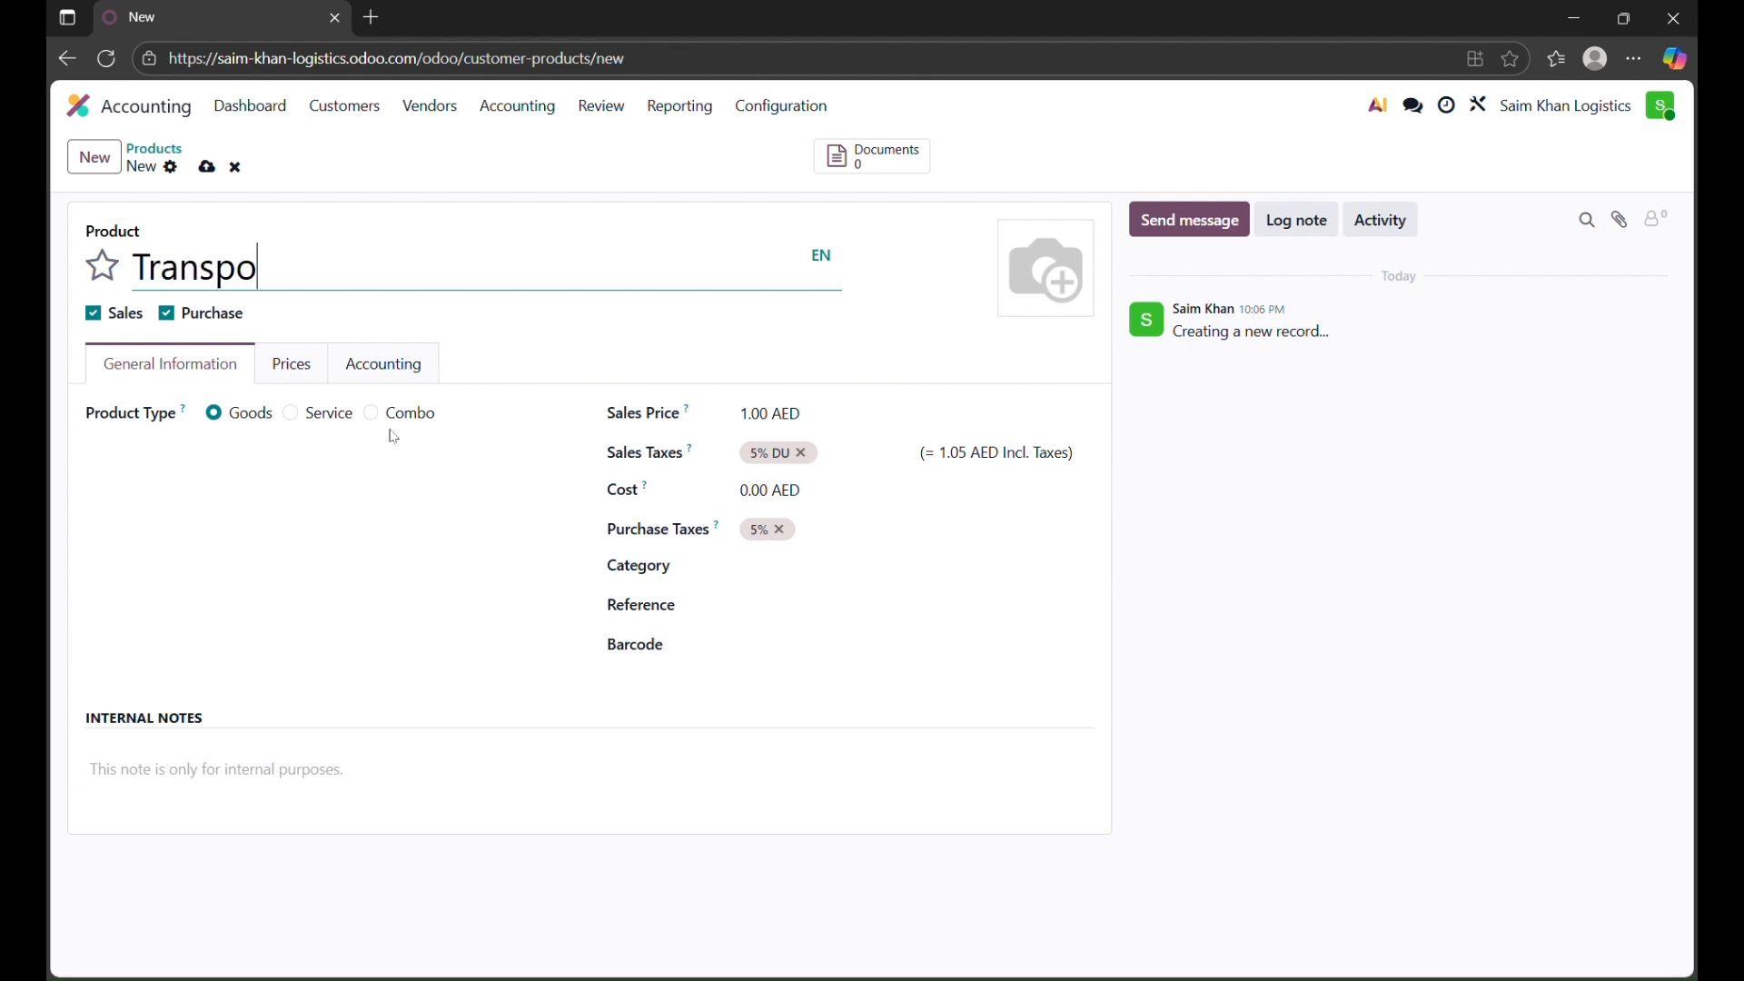
{"action": "type", "text": "rt Charges"}
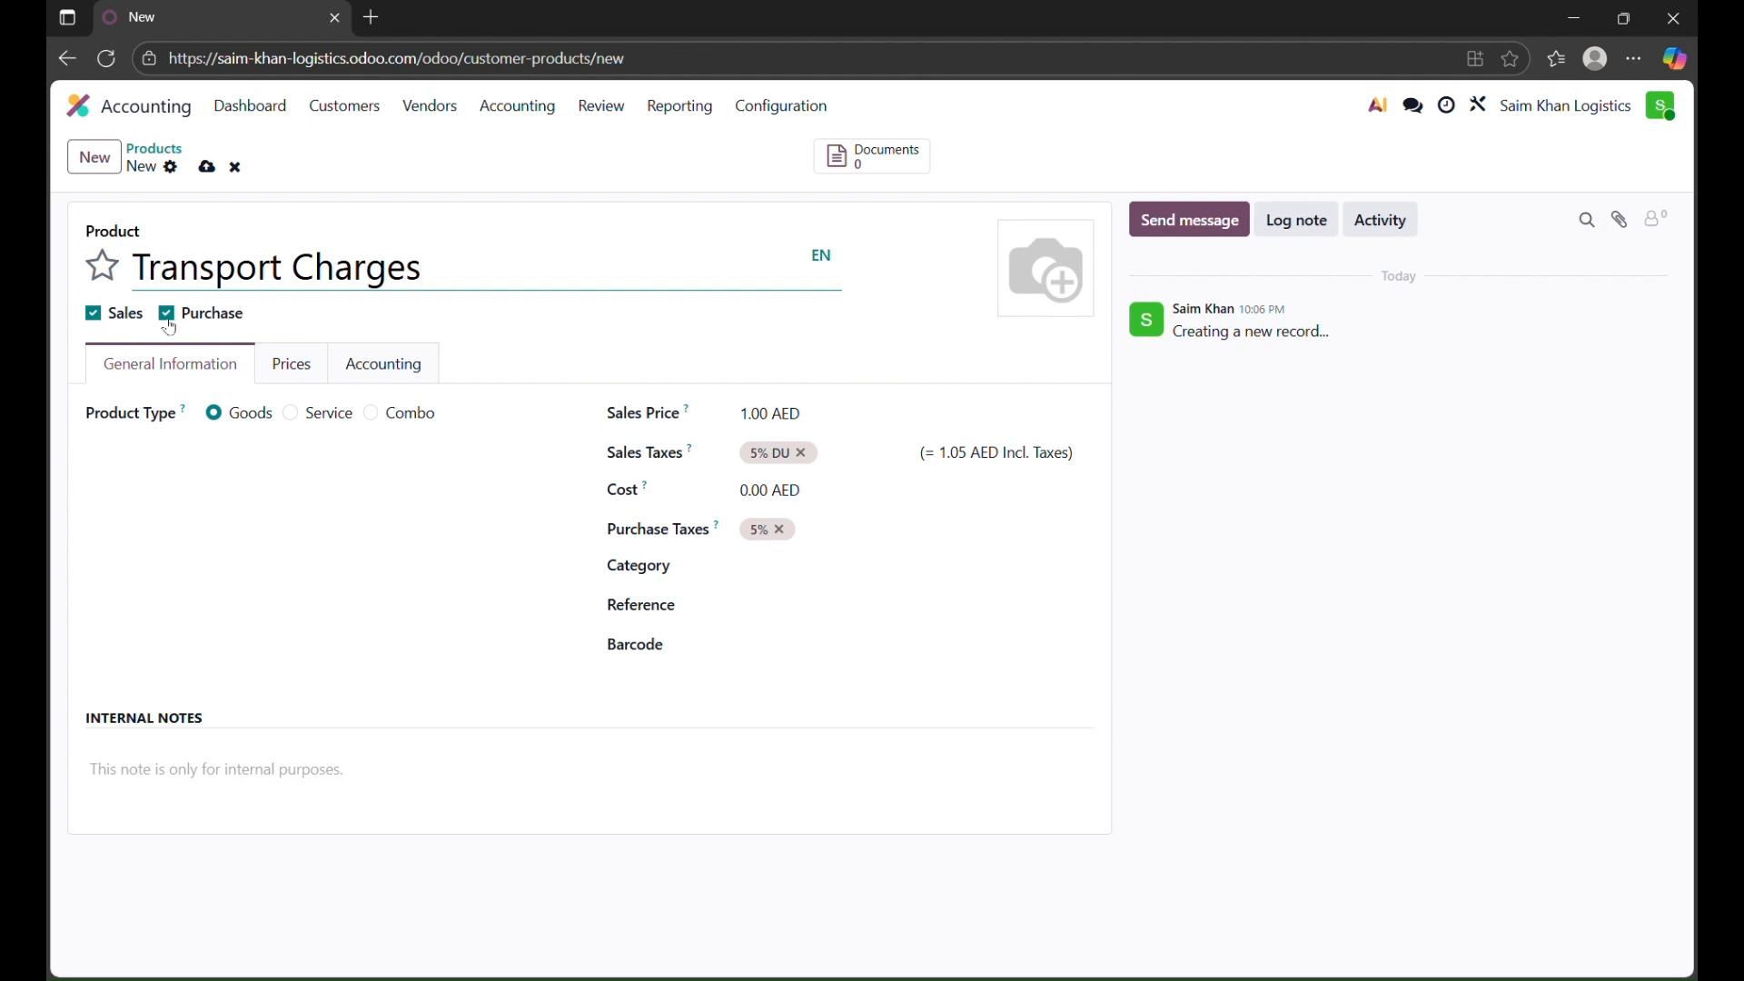
{"action": "left_click", "coordinate": [860, 464]}
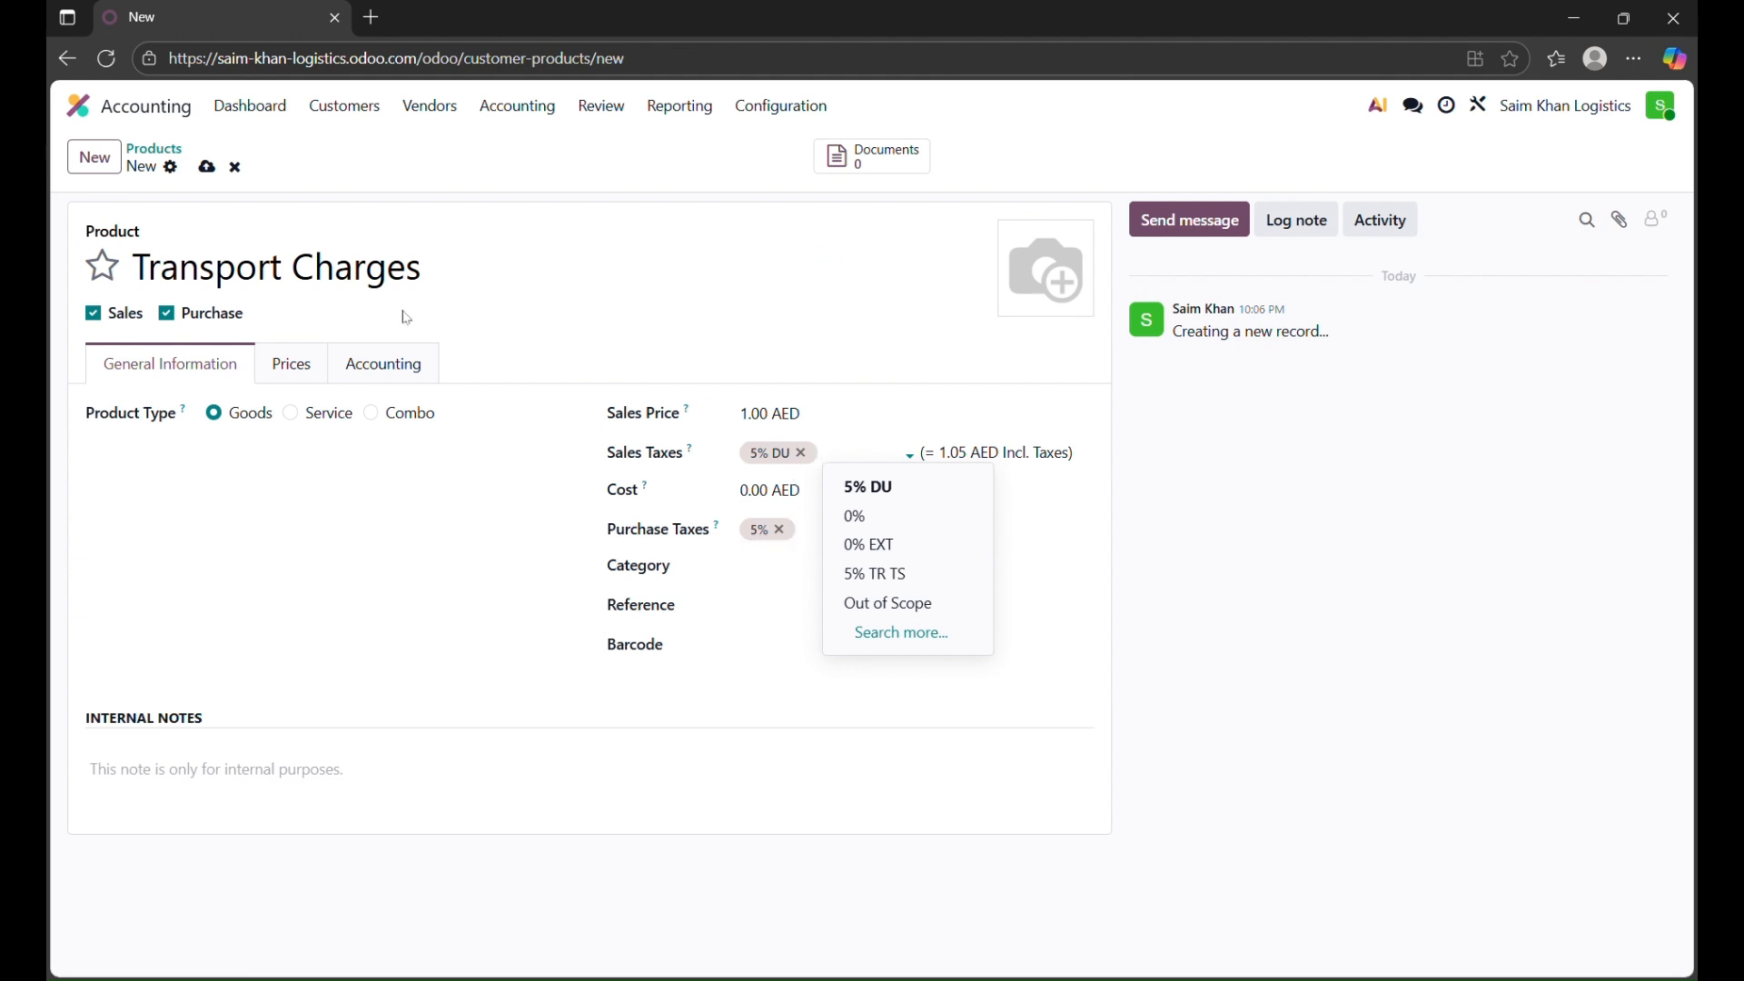
{"action": "left_click", "coordinate": [207, 169]}
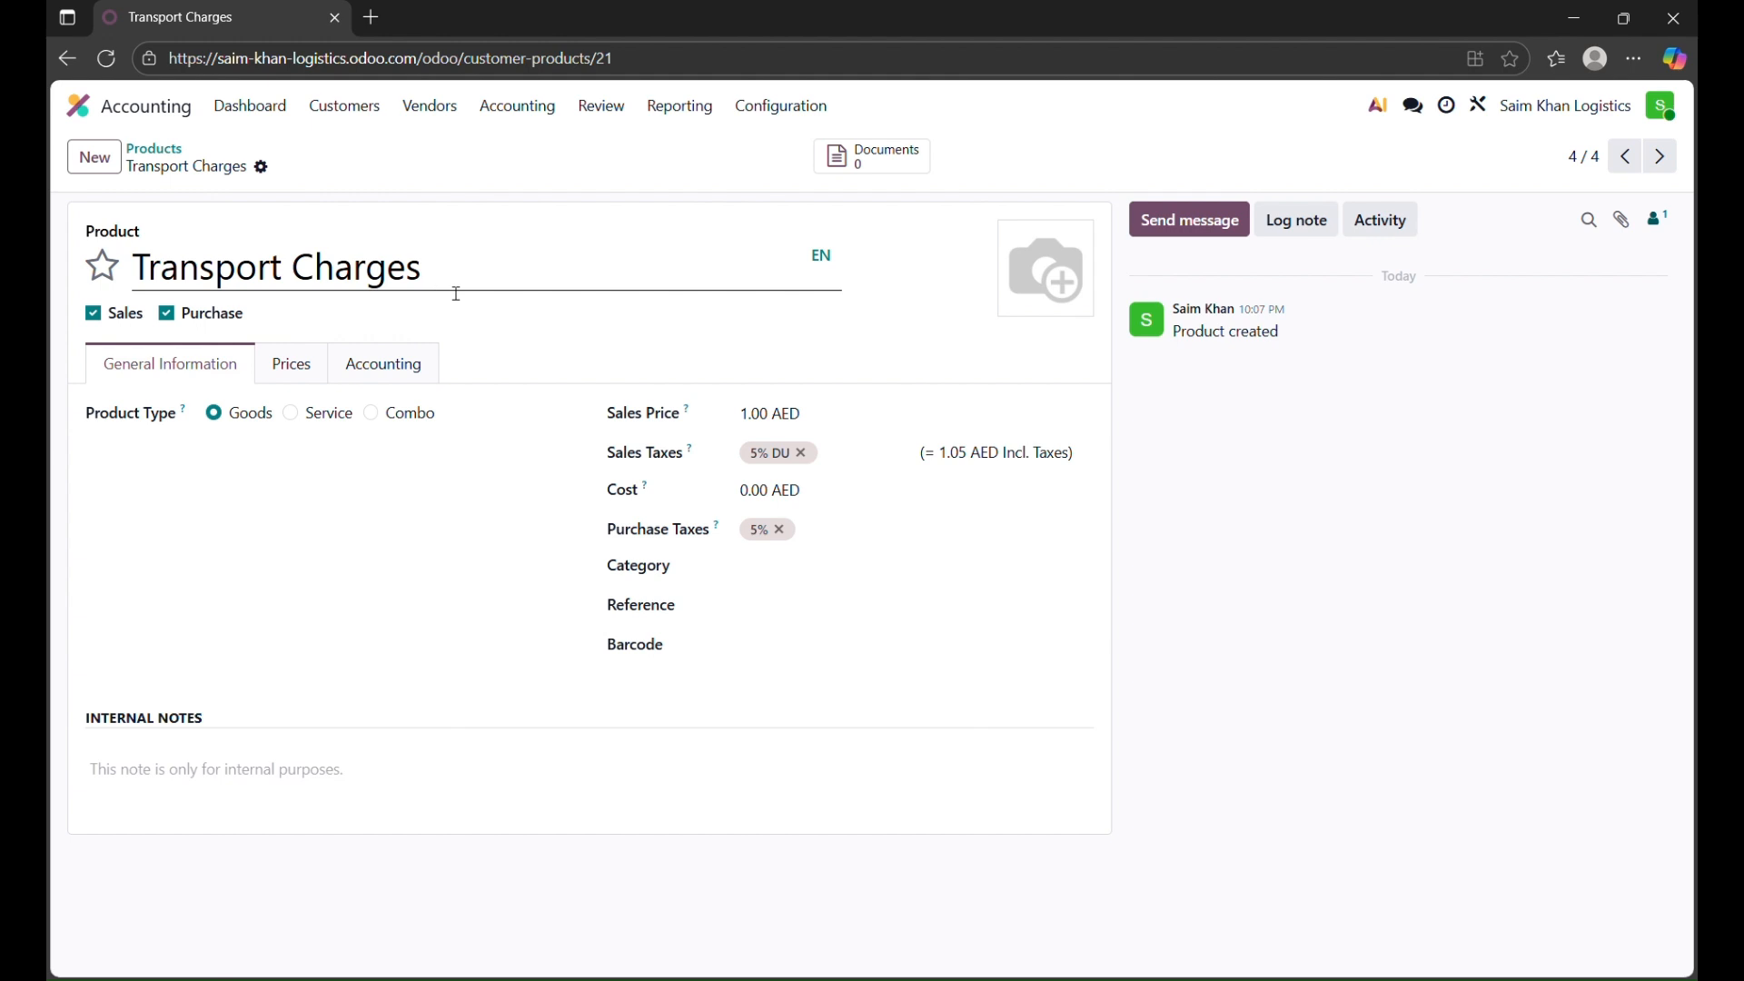
Start a new product record named "Token Charges" and replace its sales tax with 0%
{"action": "left_click", "coordinate": [95, 158]}
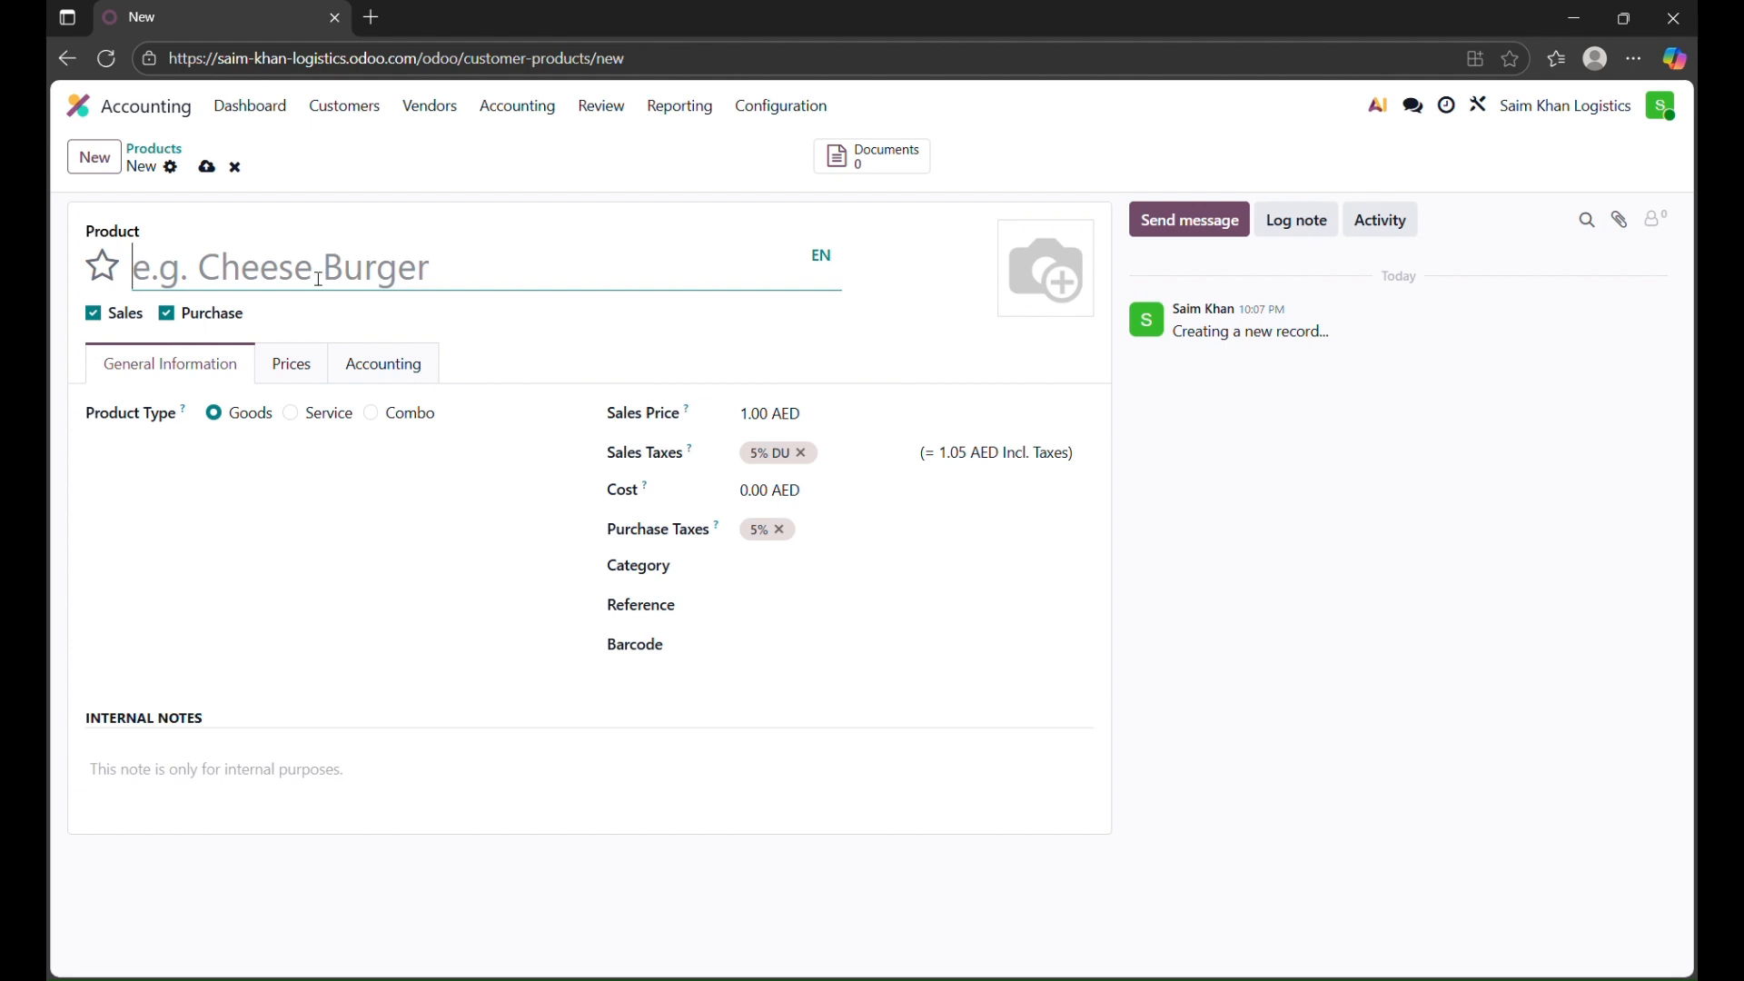
{"action": "type", "text": "Tok"}
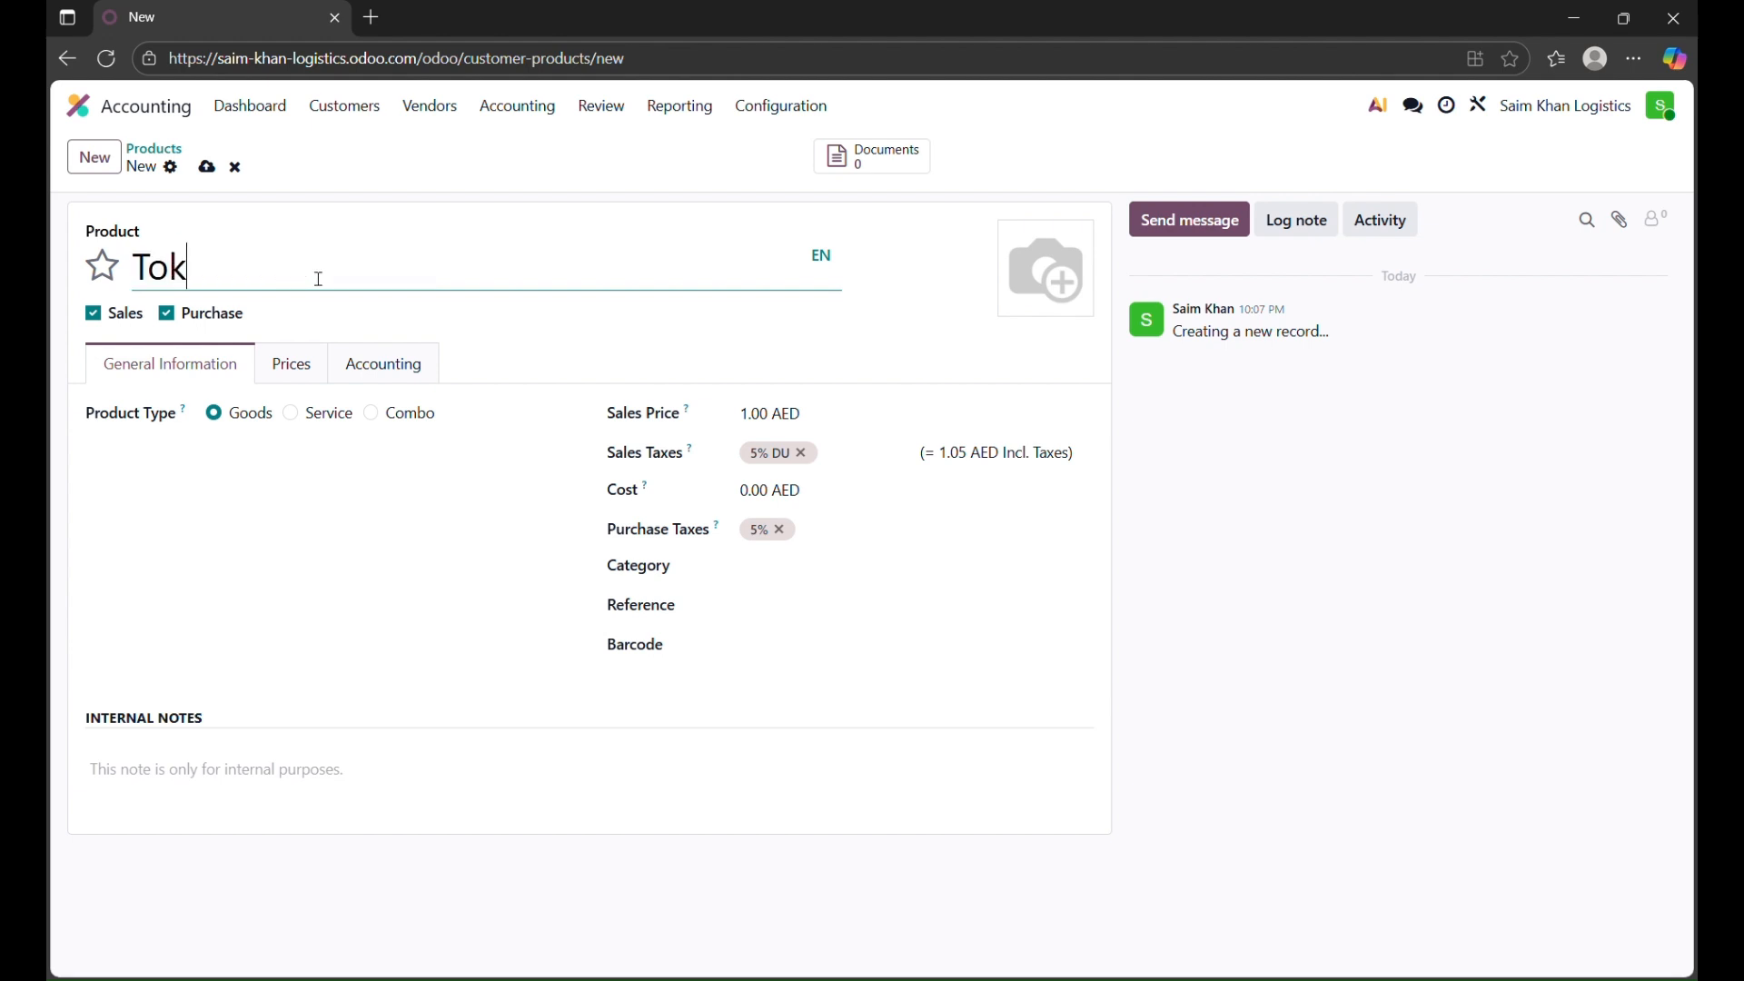
{"action": "type", "text": "en Charges"}
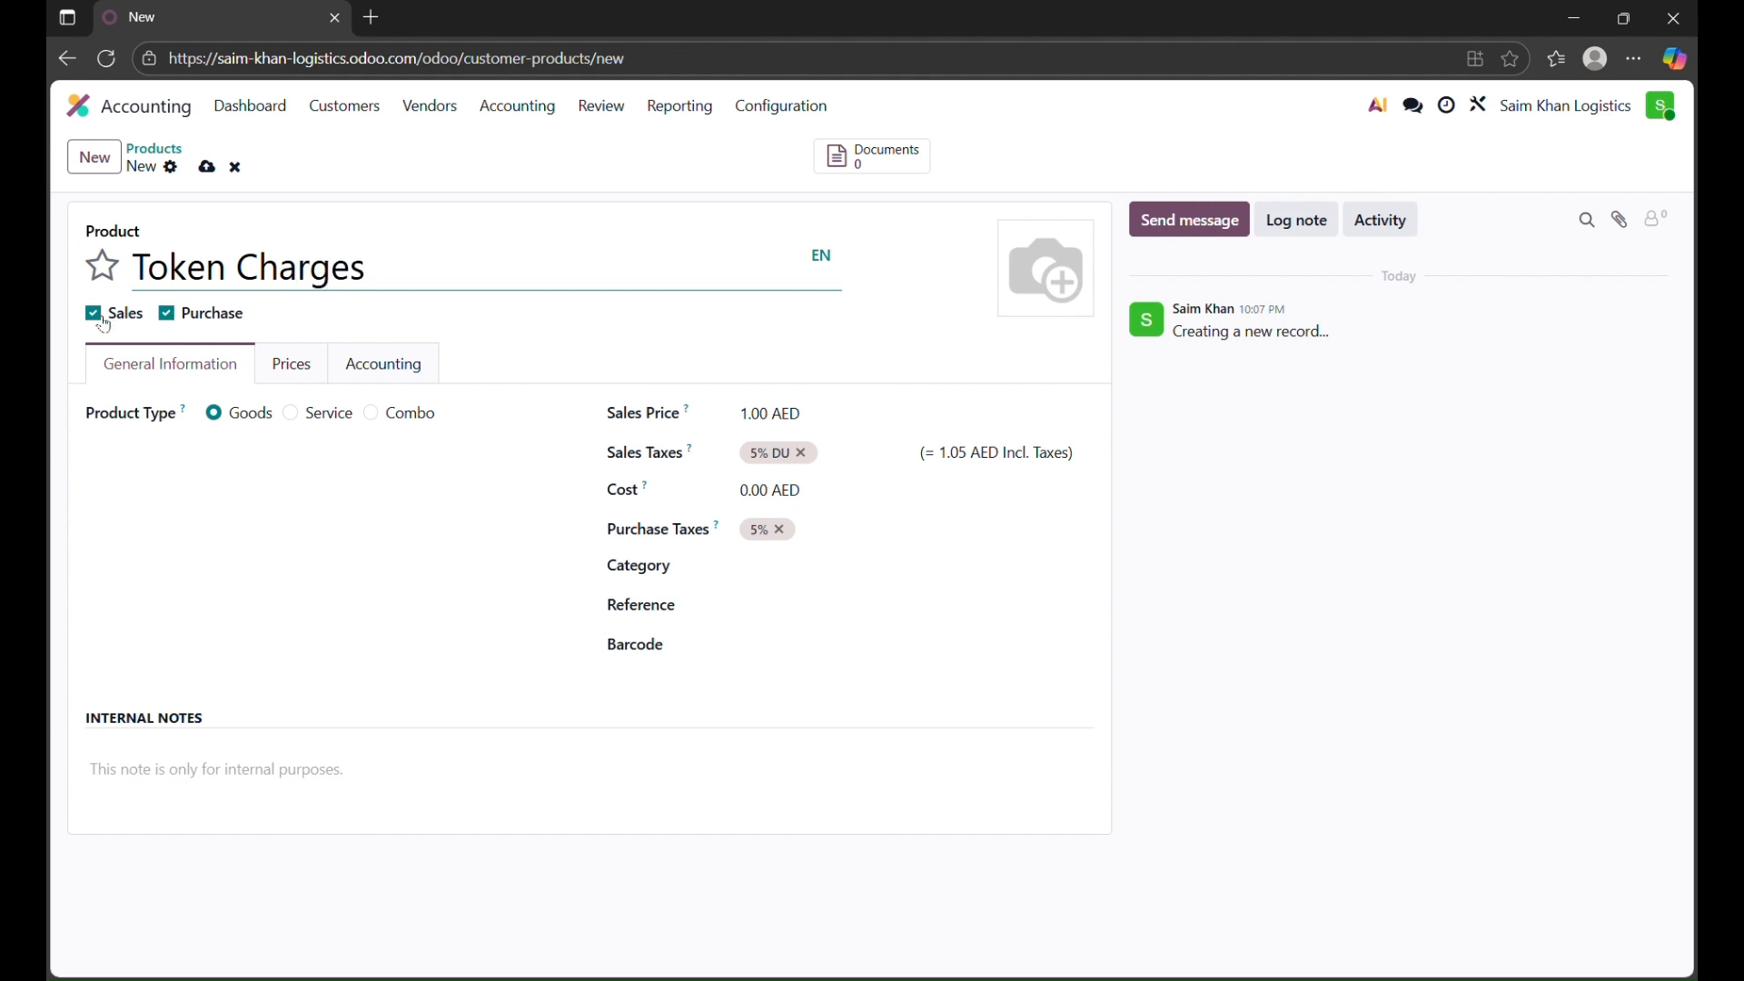
{"action": "left_click", "coordinate": [858, 472]}
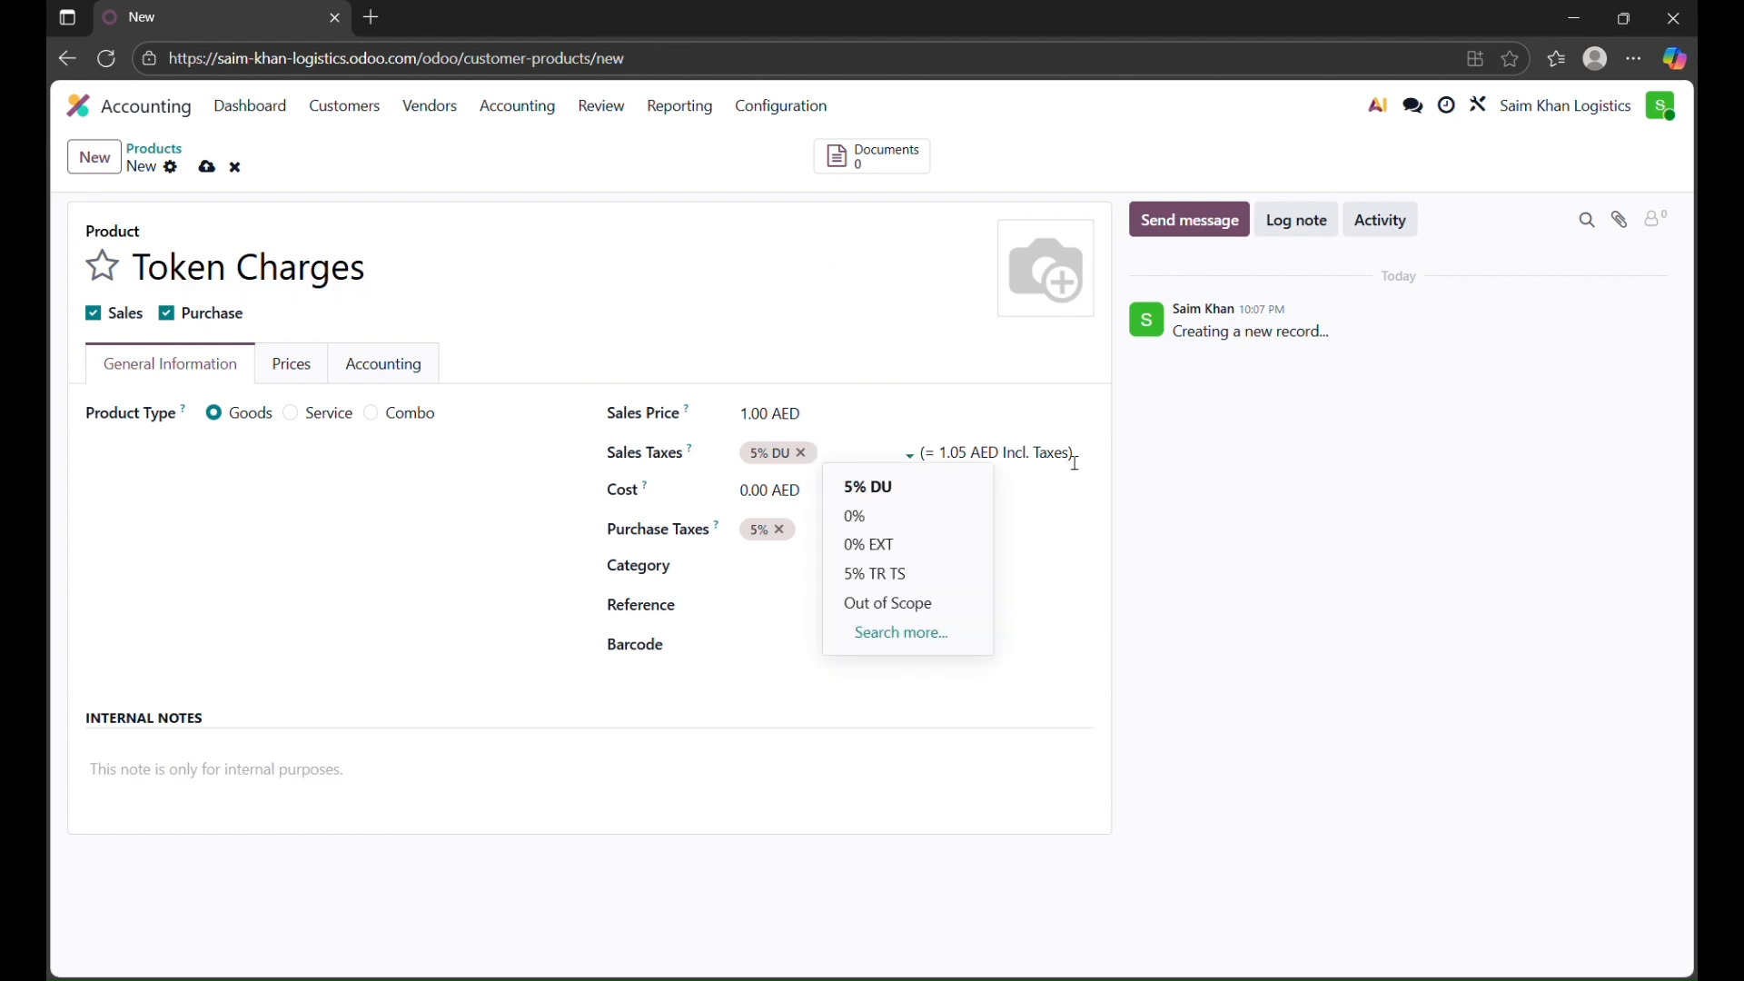
{"action": "key", "text": "BackSpace"}
{"action": "type", "text": "0"}
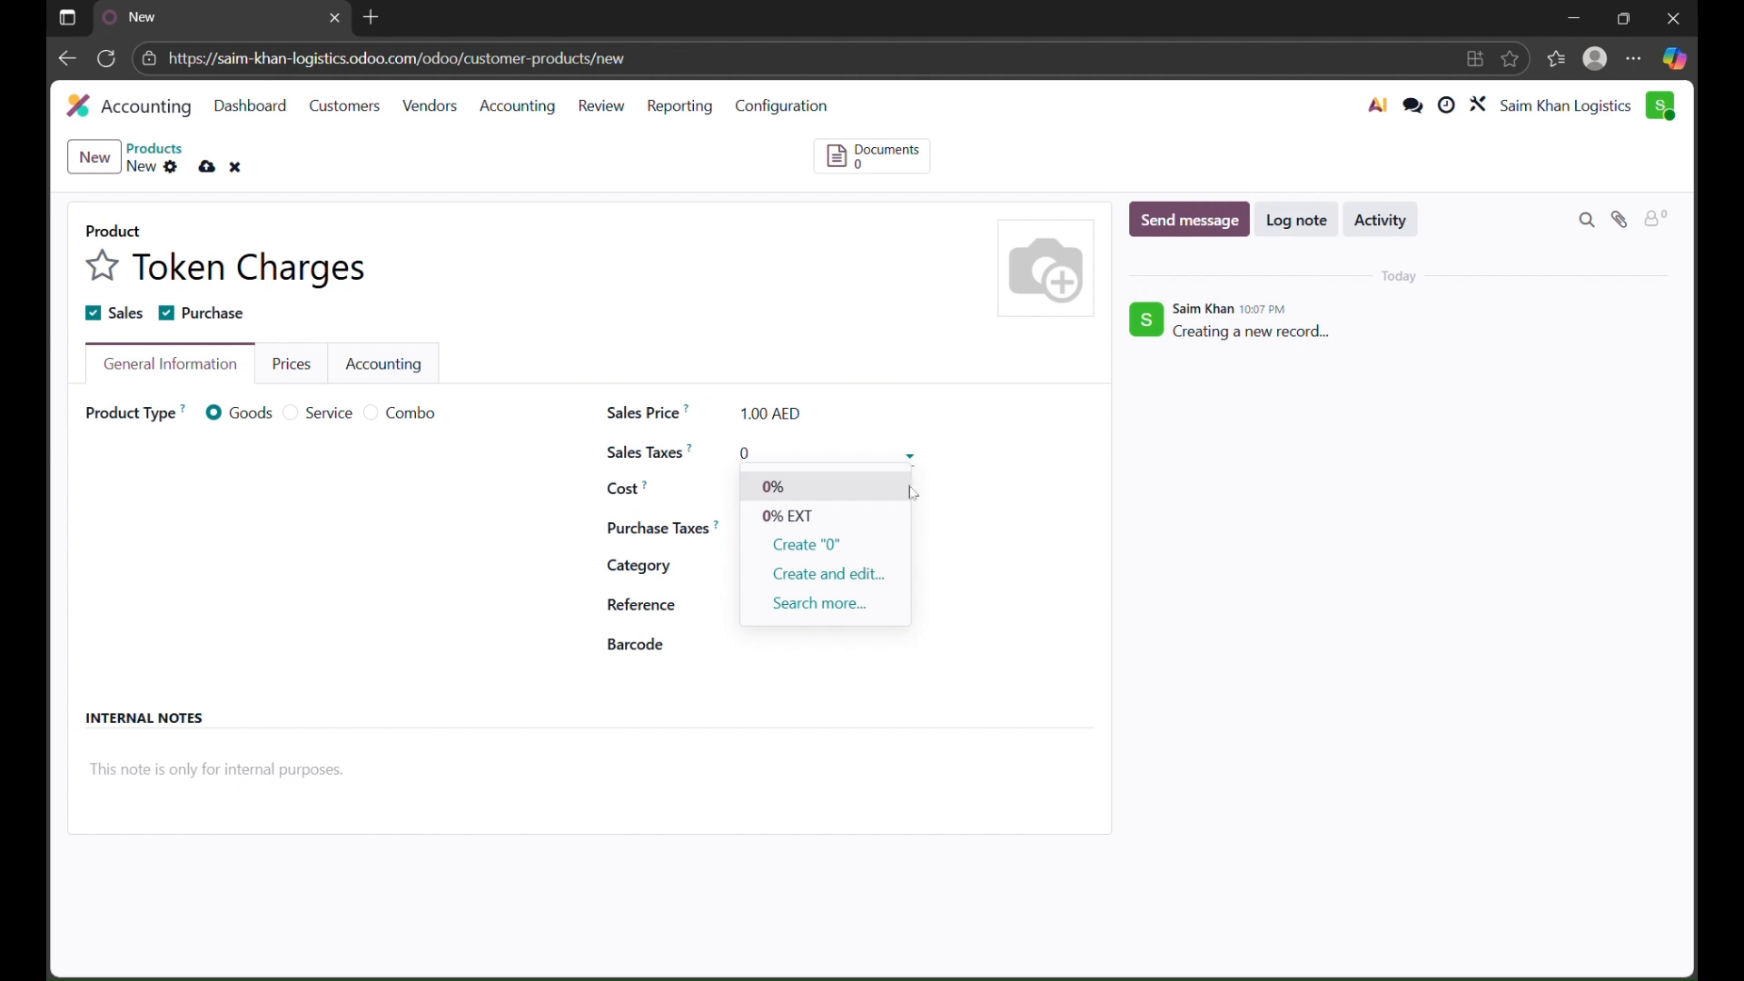
{"action": "left_click", "coordinate": [899, 486]}
Replace the purchase tax of Token Charges with 0% and save the product
{"action": "left_click", "coordinate": [840, 524]}
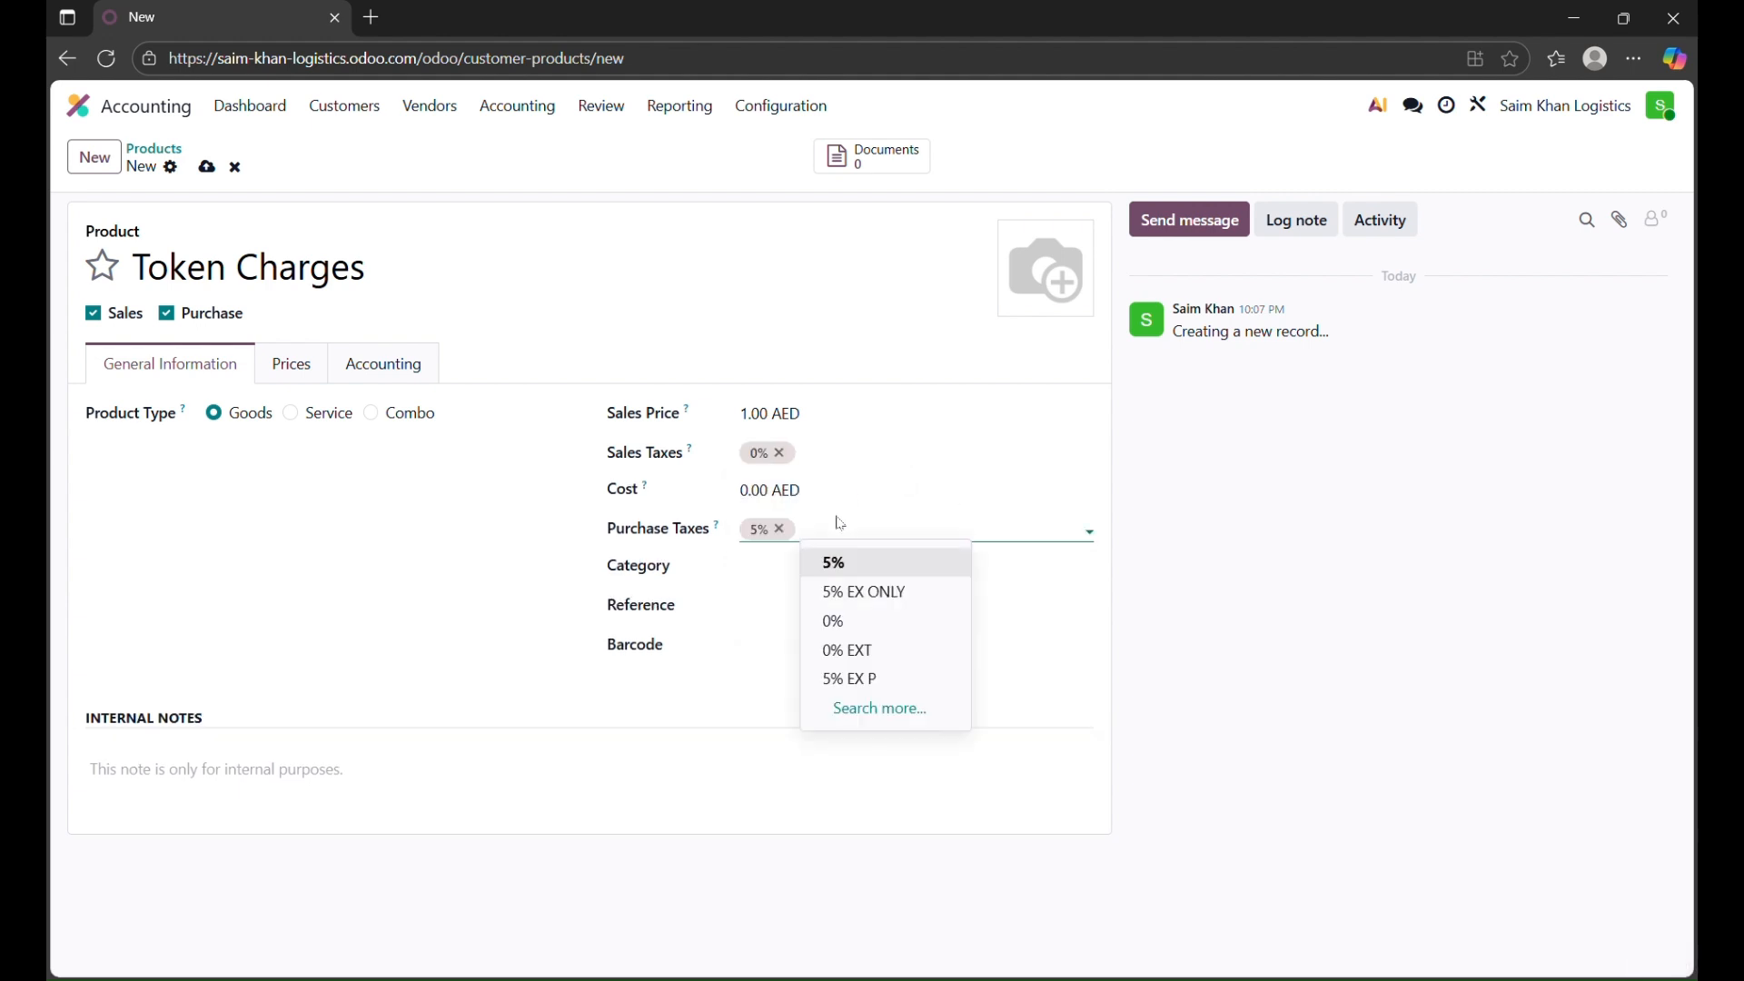
{"action": "key", "text": "BackSpace"}
{"action": "type", "text": "0"}
{"action": "left_click", "coordinate": [822, 565]}
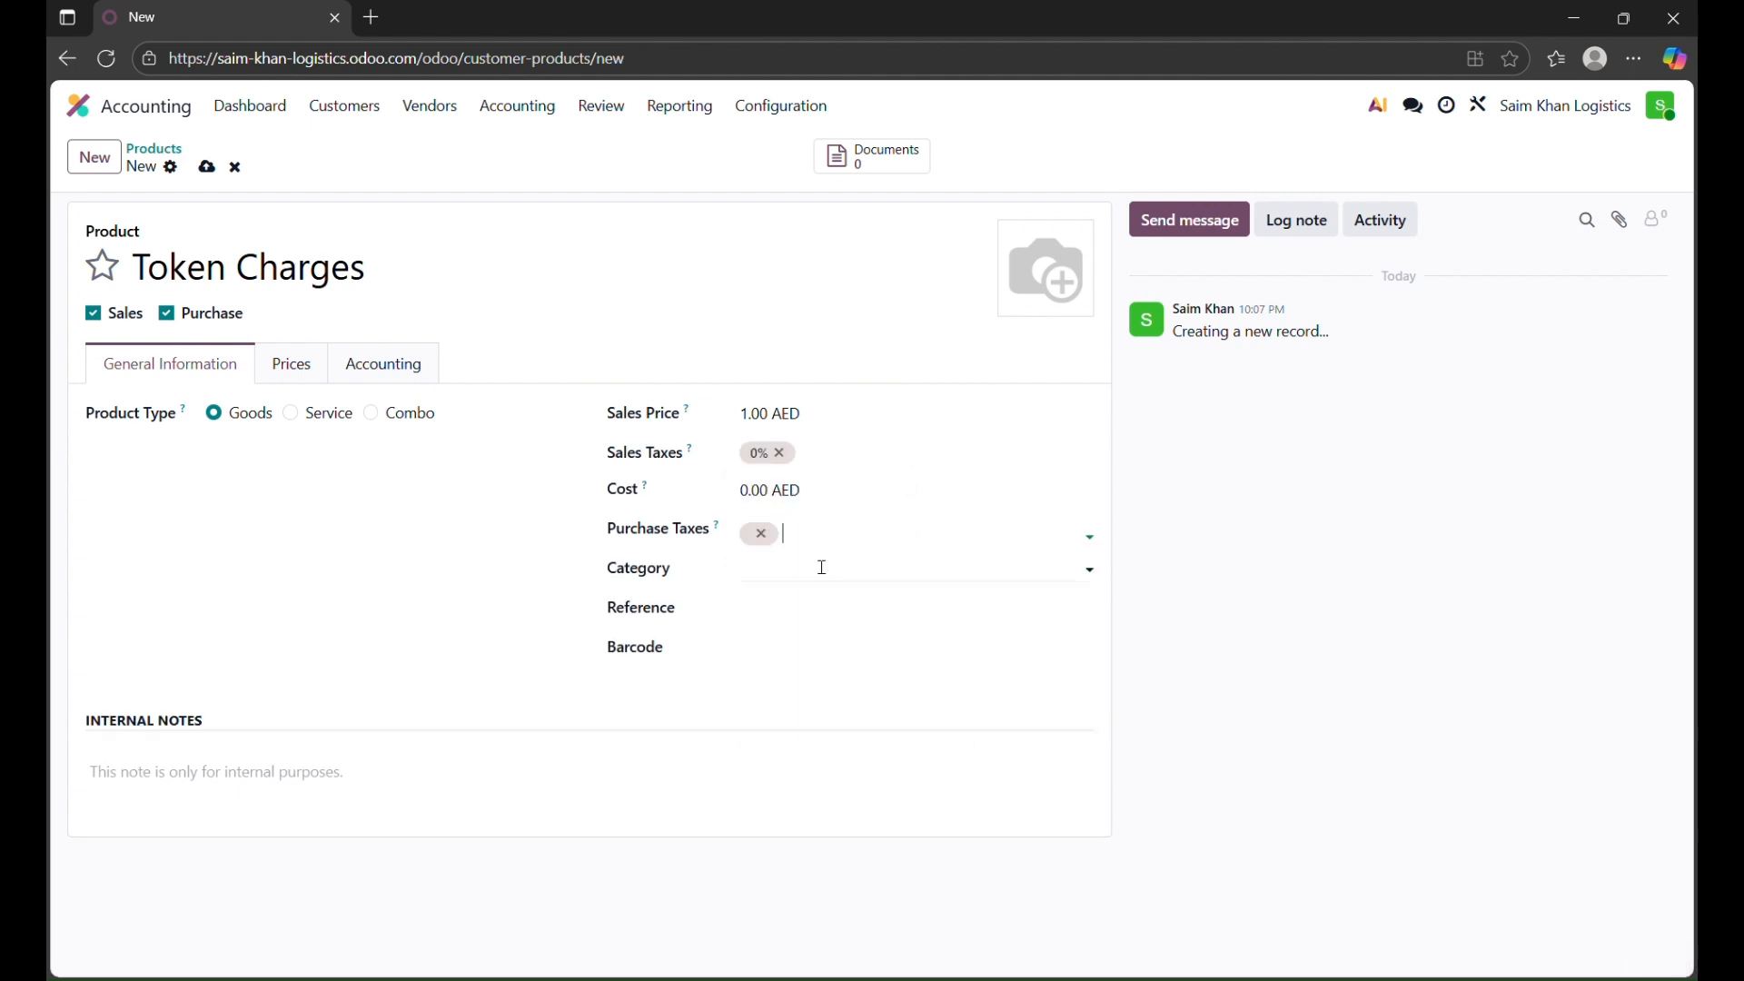
{"action": "left_click", "coordinate": [207, 168]}
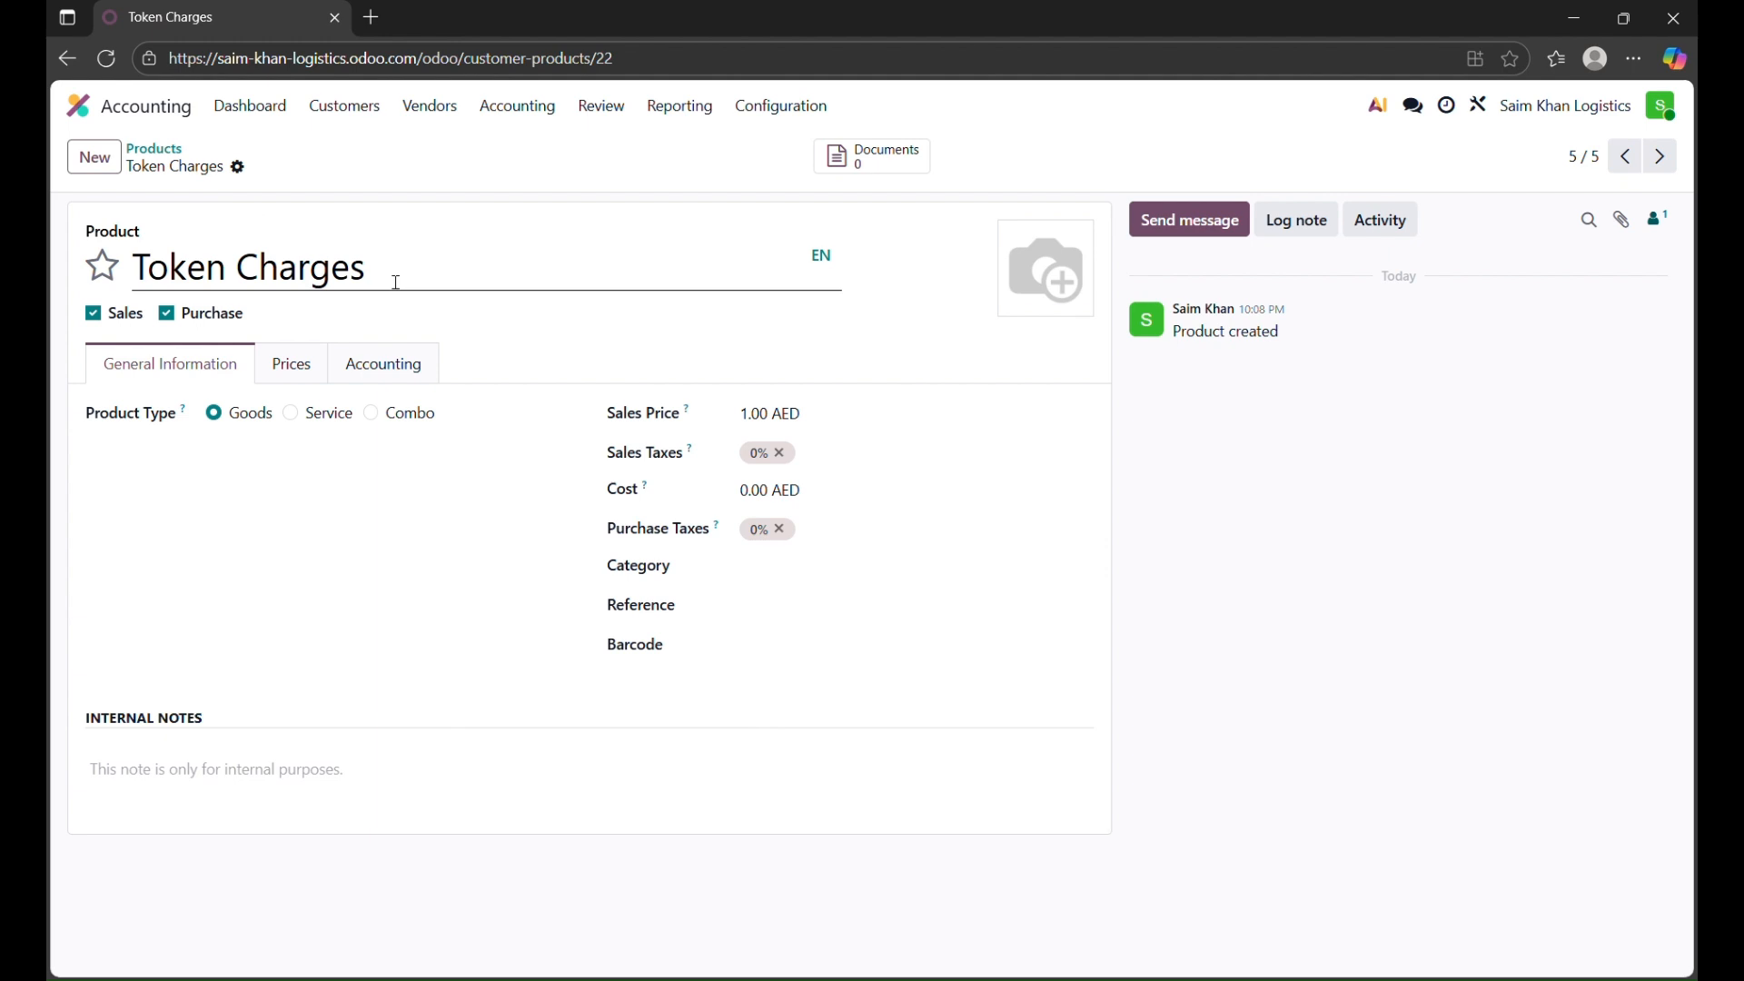
Create and save a sales-only product named "Service Charges", disabling Purchase and keeping the default 5% DU sales tax
{"action": "left_click", "coordinate": [107, 168]}
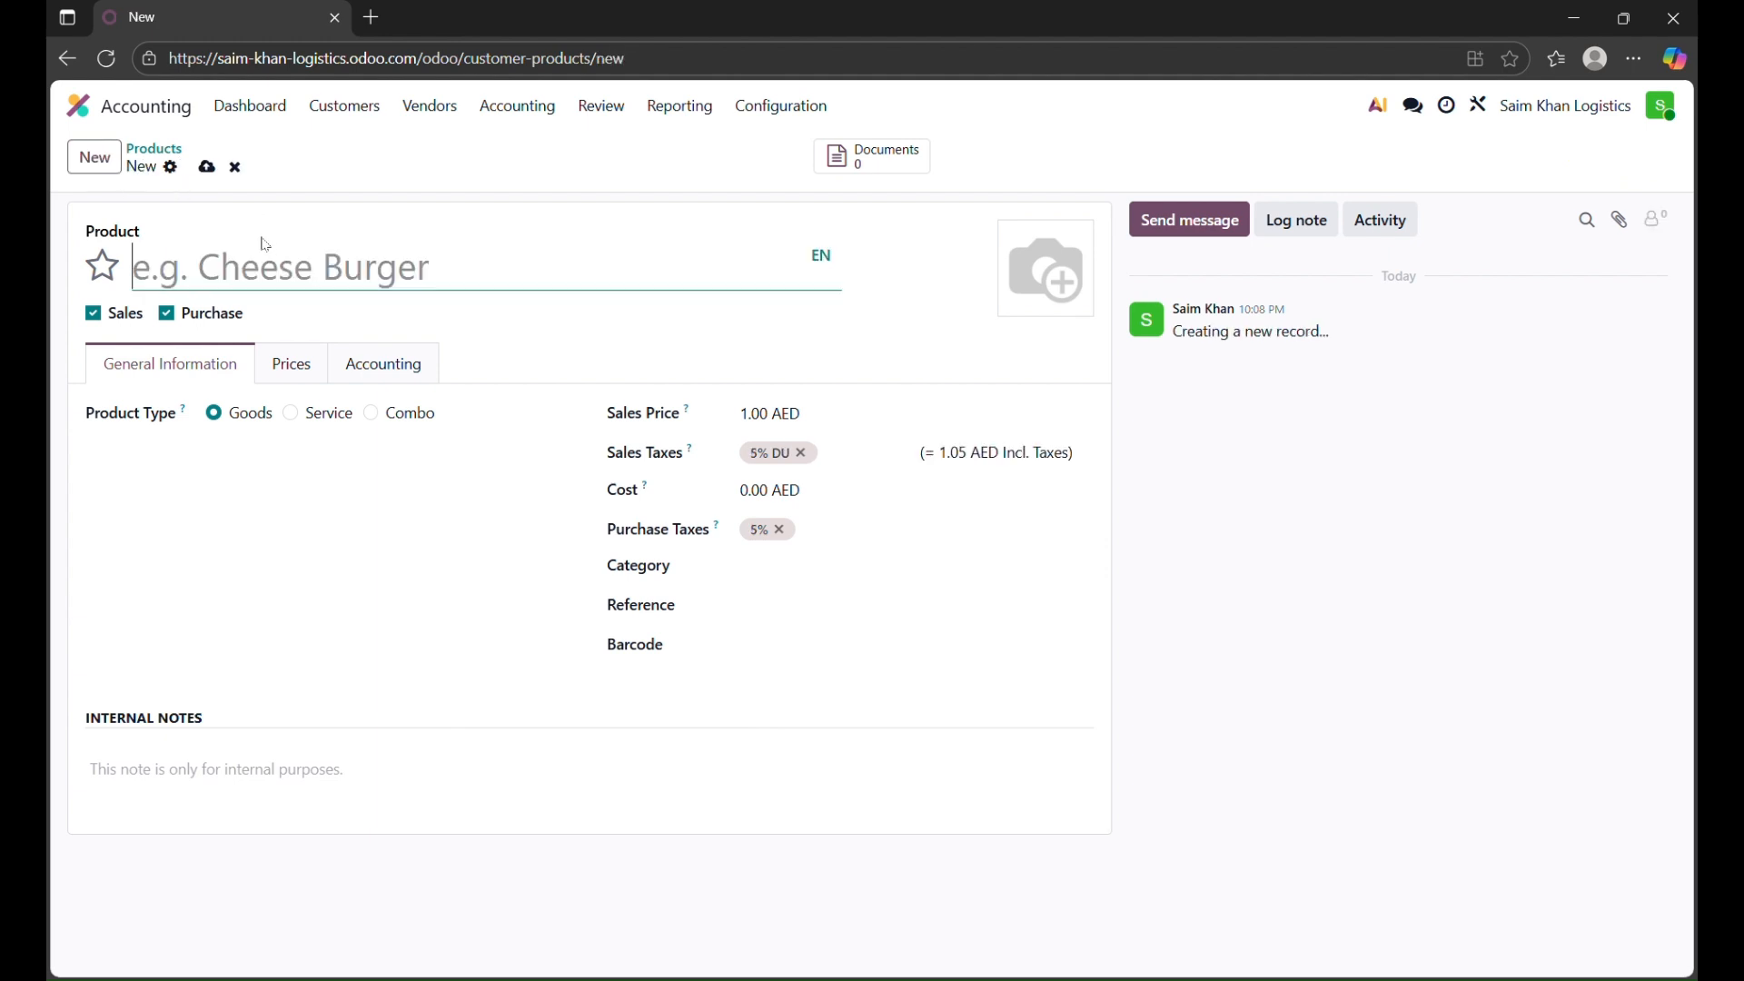
{"action": "type", "text": "Service Charge"}
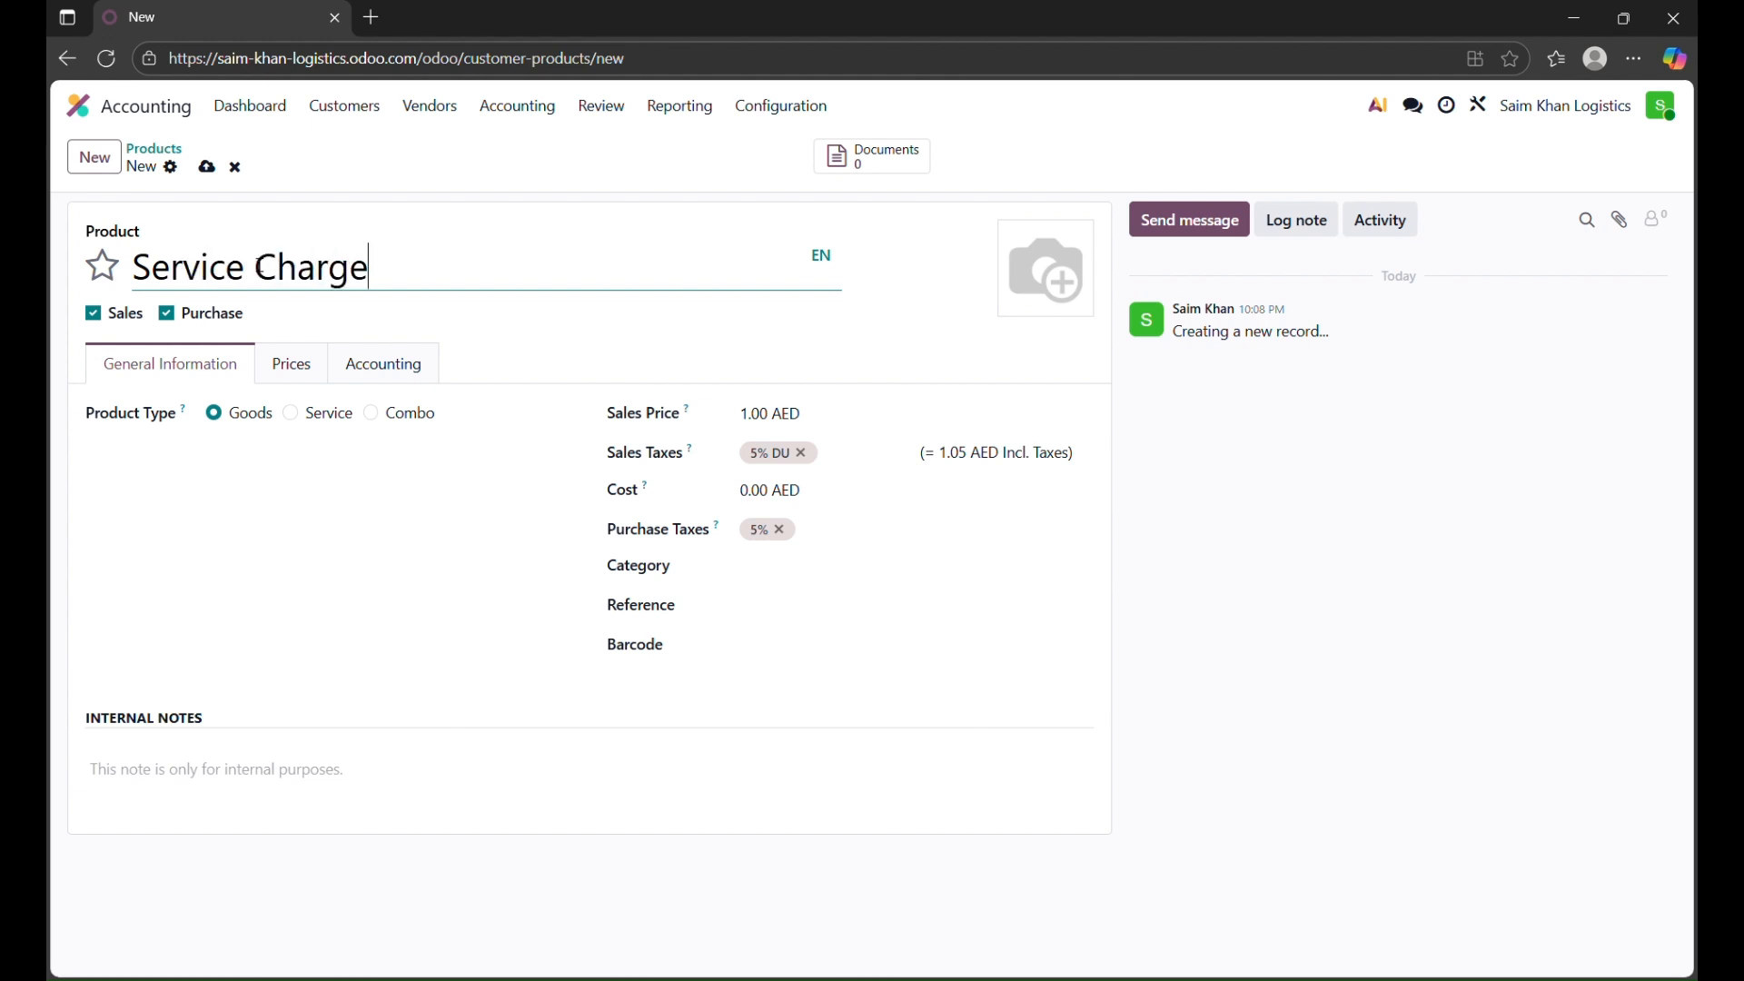
{"action": "type", "text": "s"}
{"action": "left_click", "coordinate": [172, 318]}
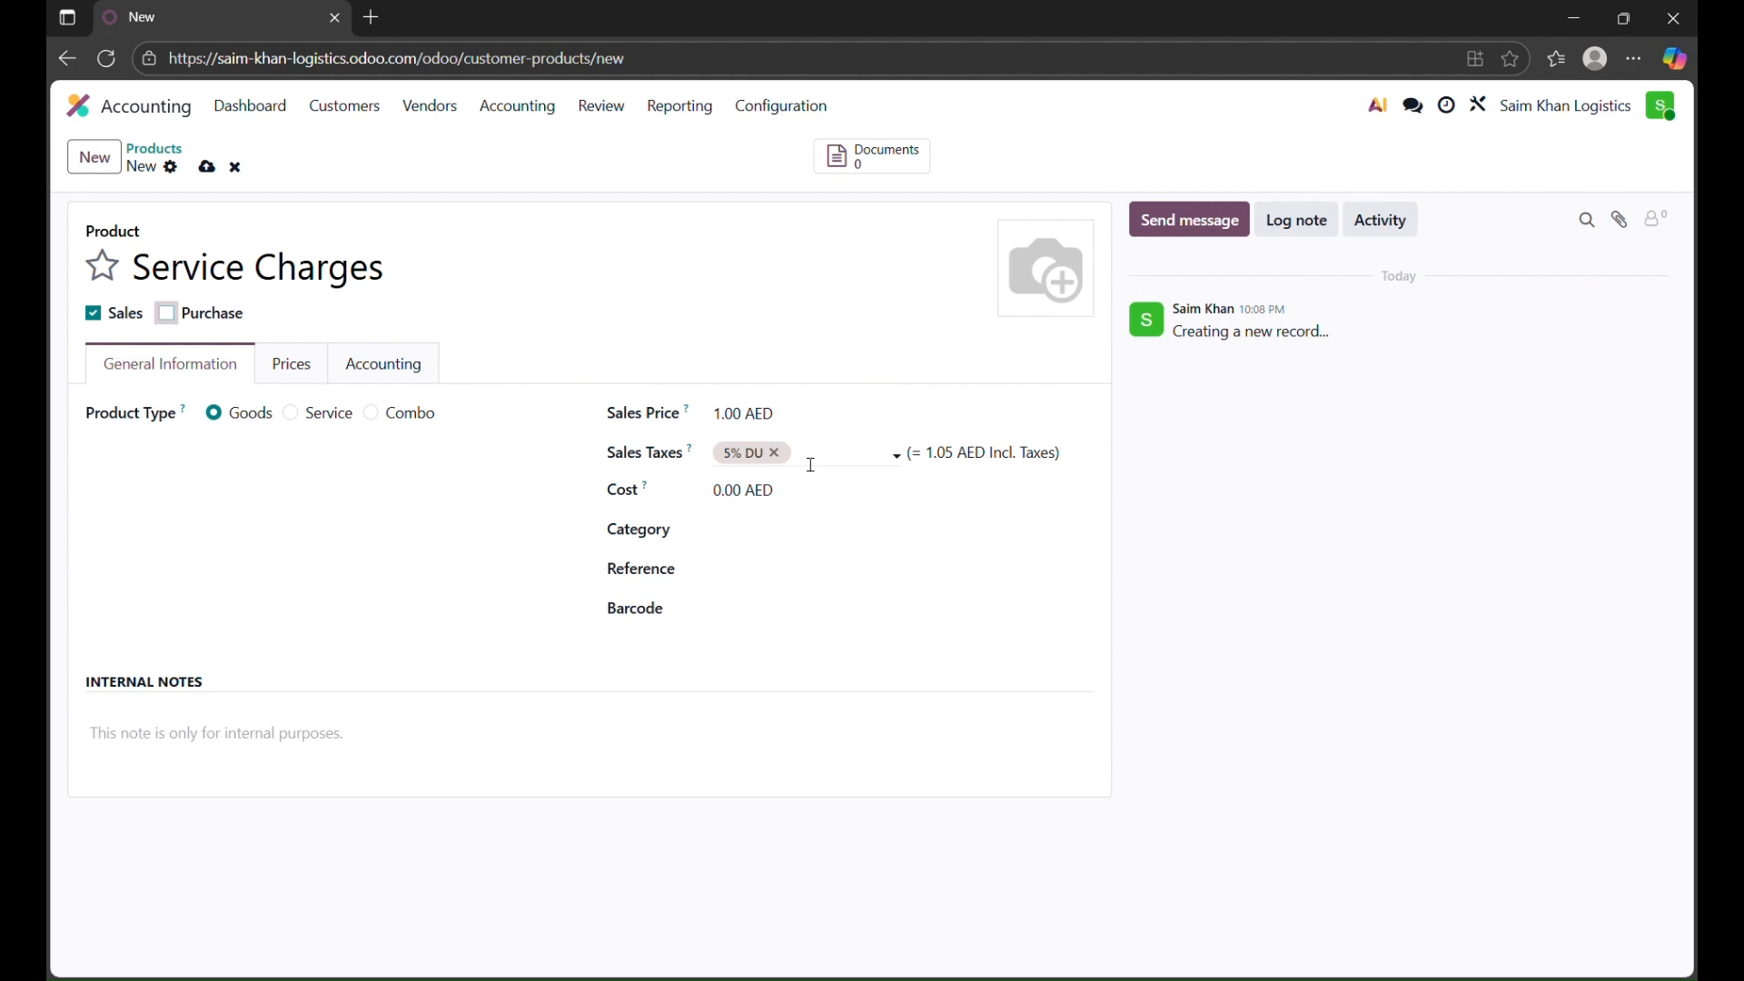
{"action": "left_click", "coordinate": [208, 168]}
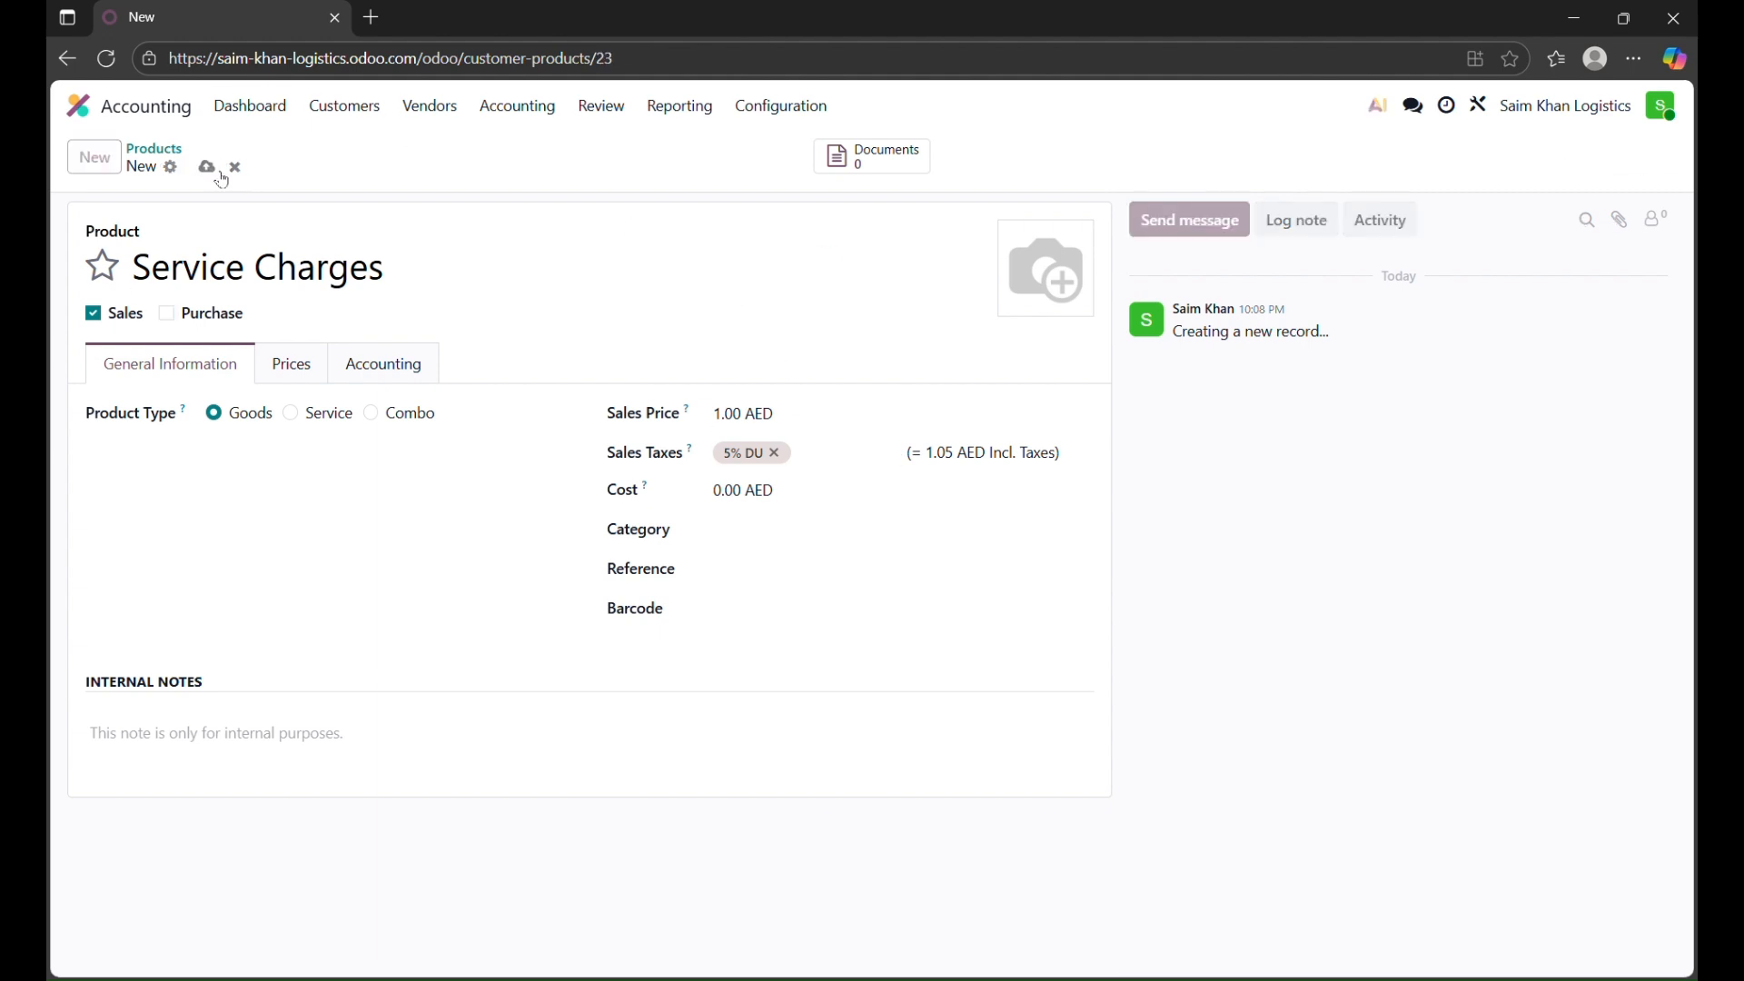
Create and save a sales-only product named "Online Documentation Charges", disabling Purchase and keeping the default 5% DU sales tax
{"action": "left_click", "coordinate": [110, 151]}
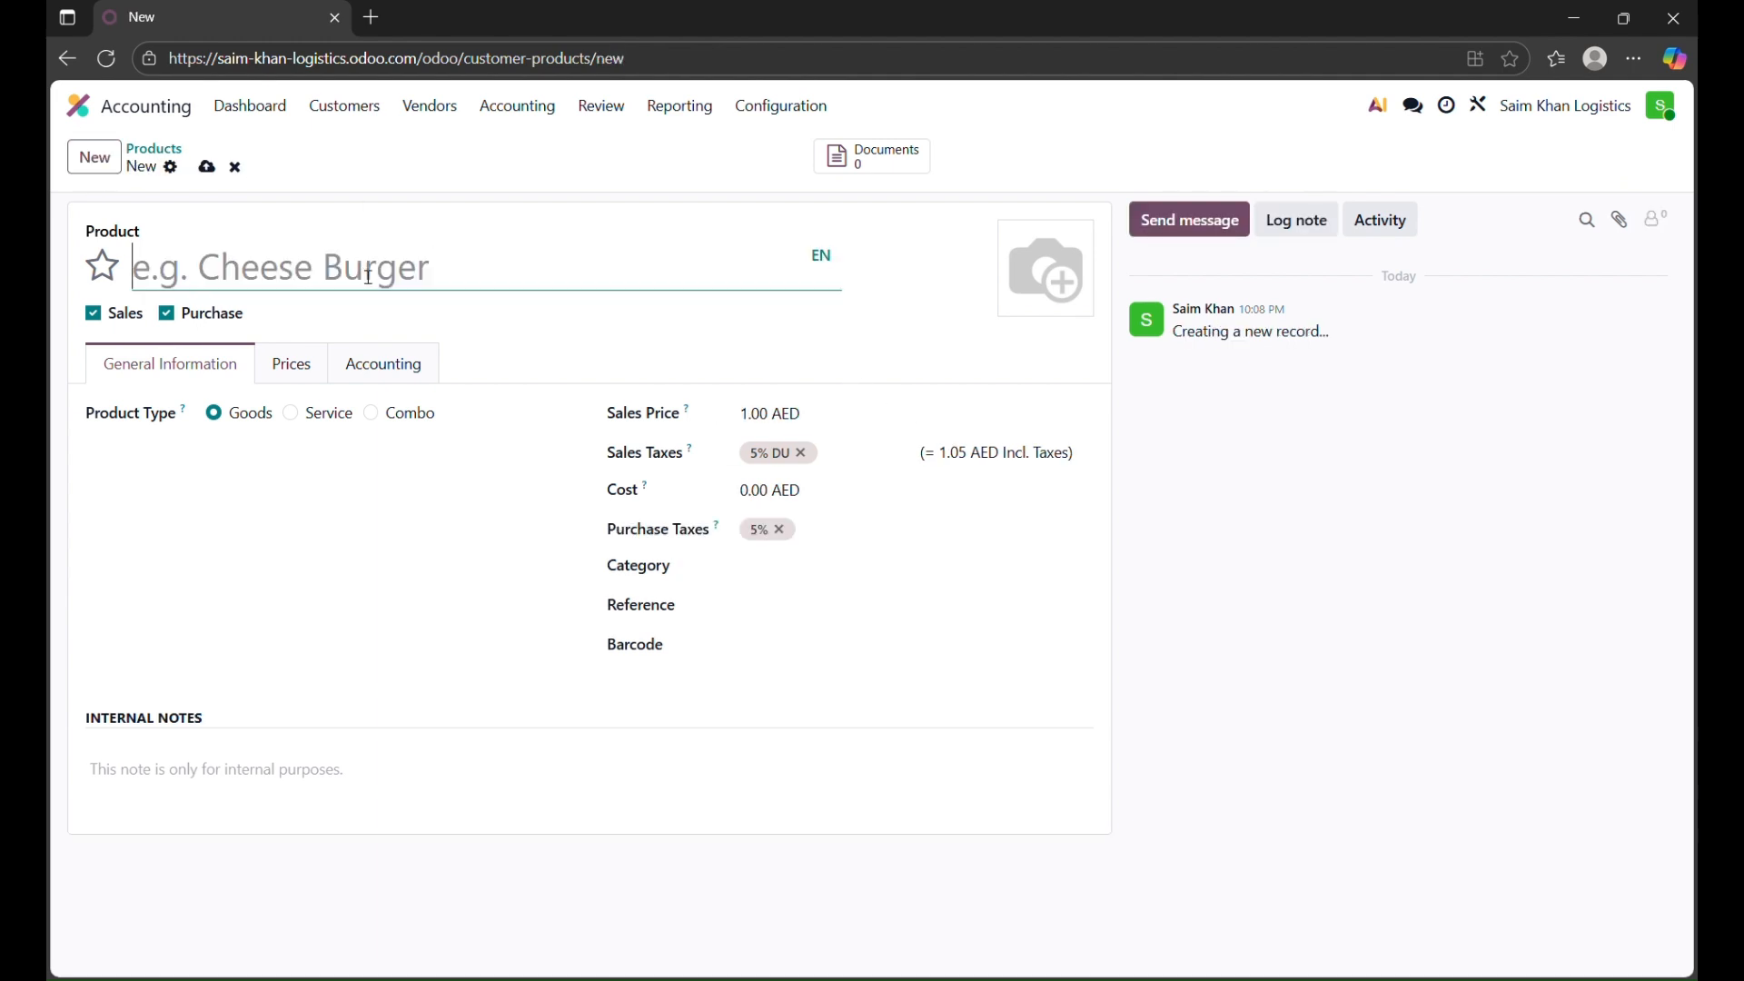
{"action": "type", "text": "Online"}
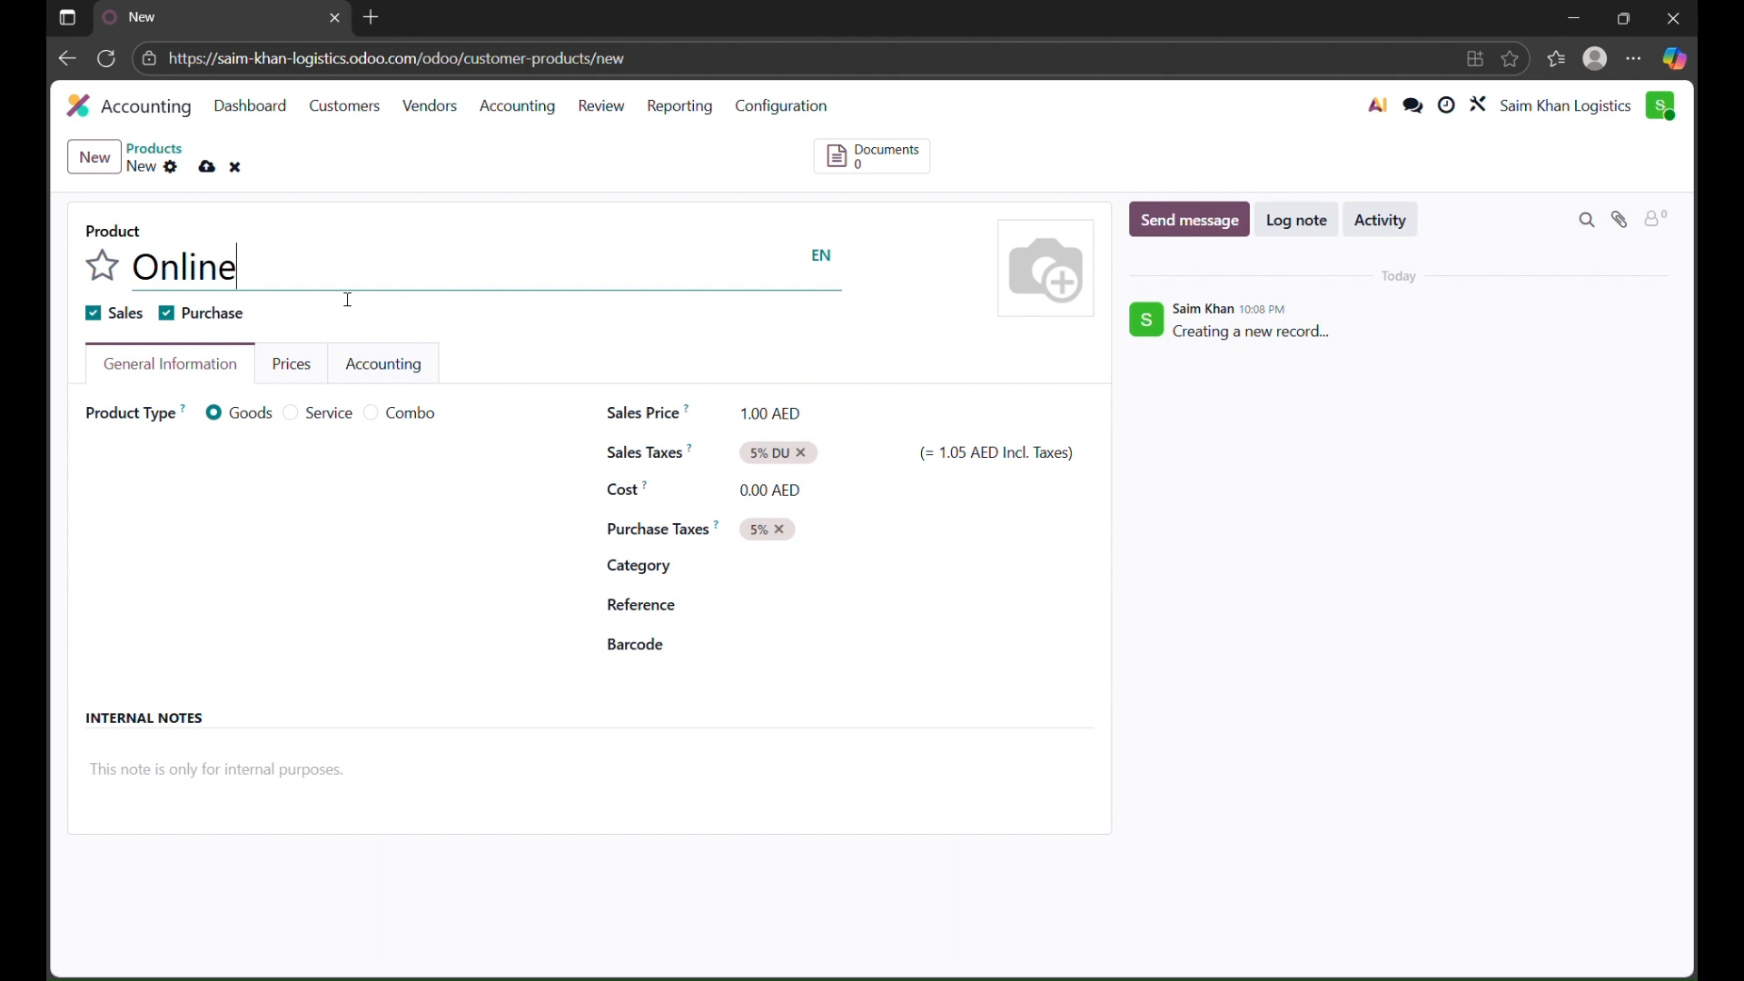
{"action": "type", "text": " Documen"}
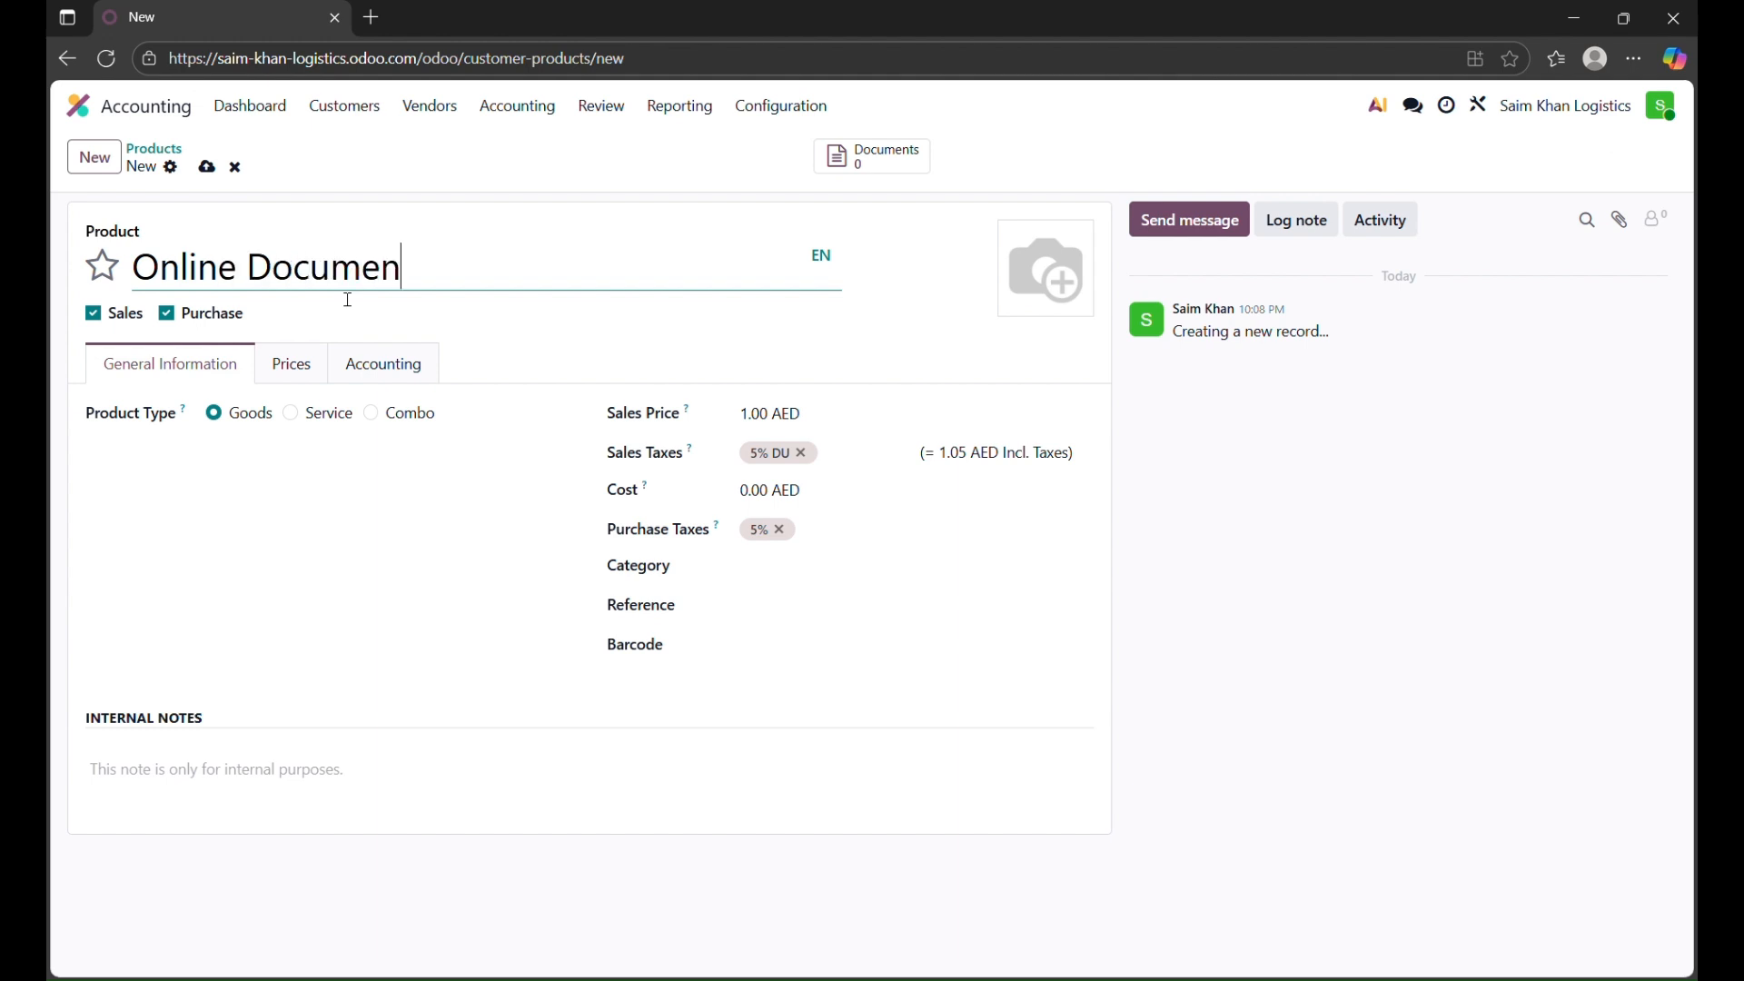
{"action": "type", "text": "tation Char"}
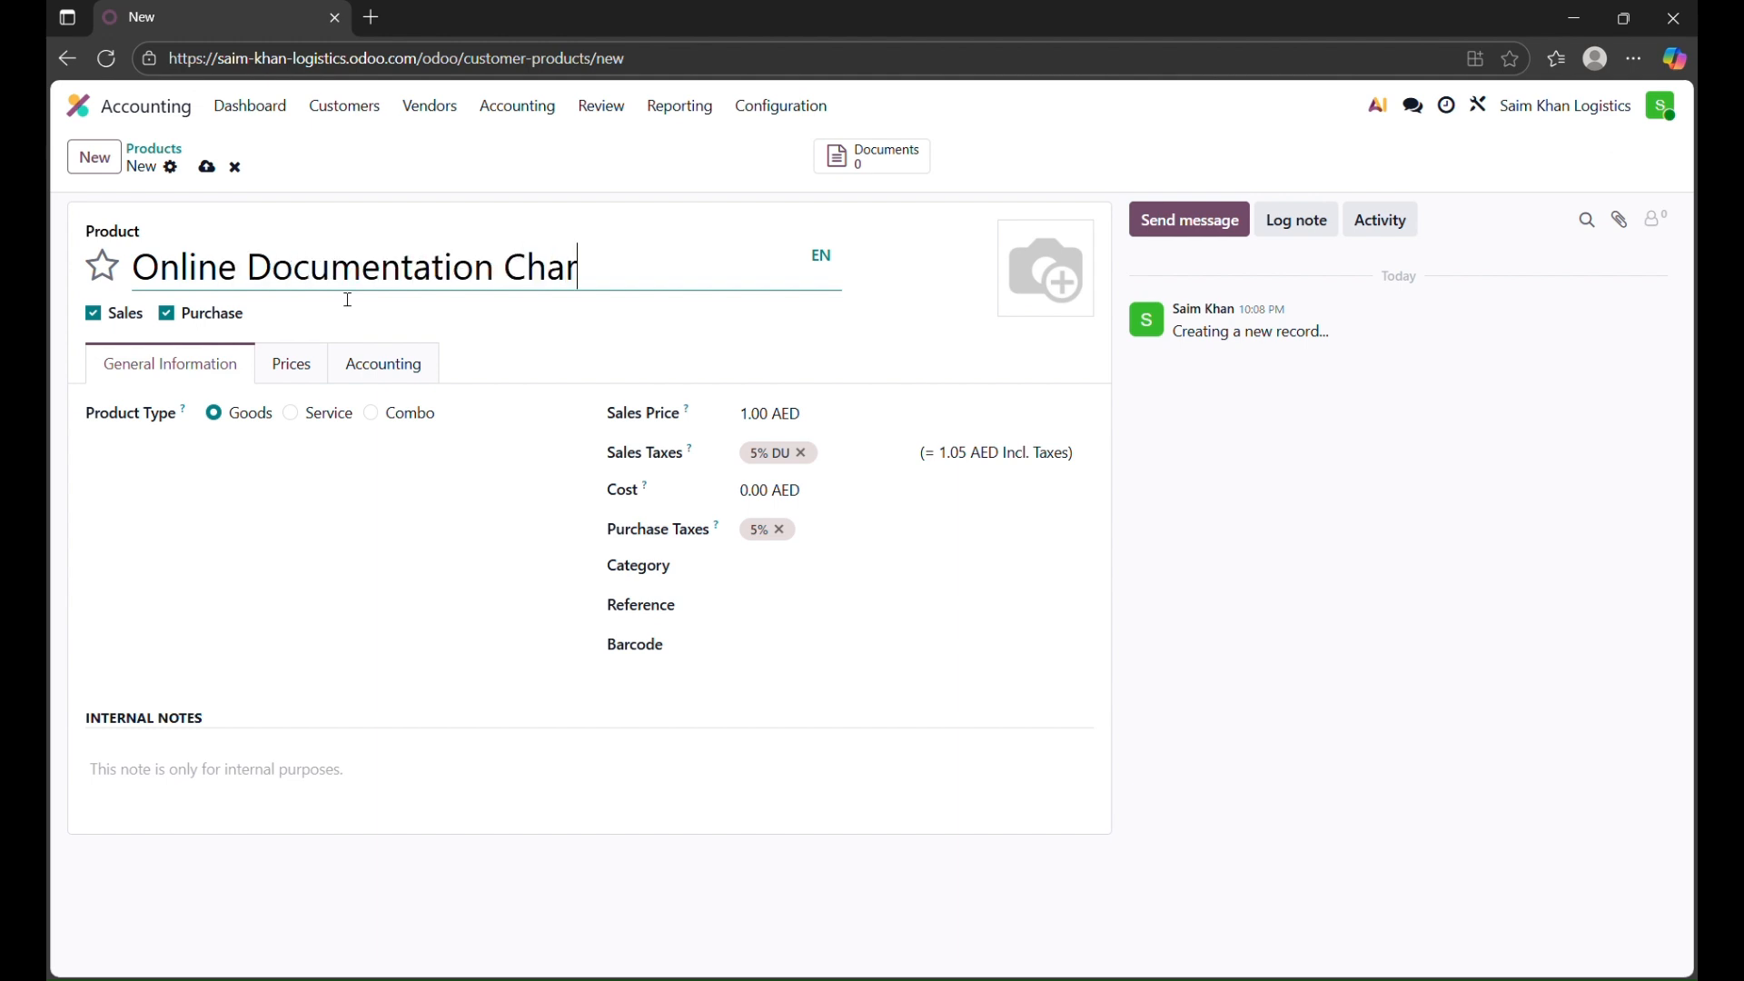
{"action": "type", "text": "ges"}
{"action": "left_click", "coordinate": [182, 322]}
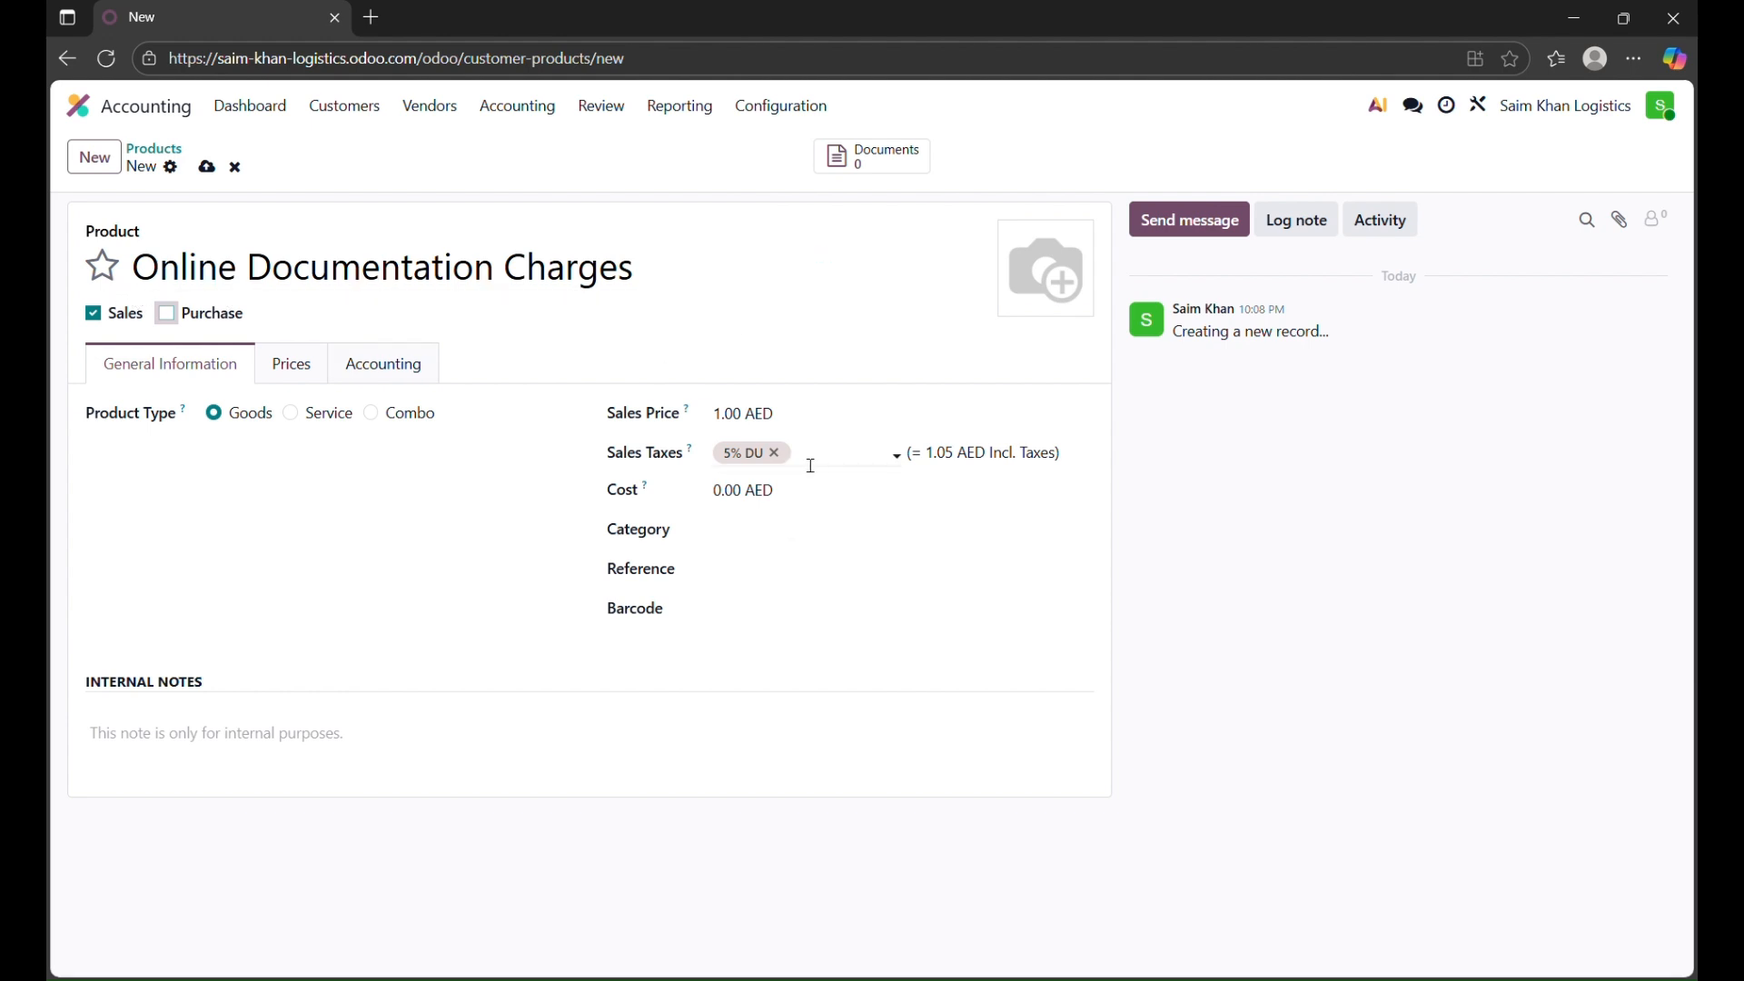
{"action": "left_click", "coordinate": [207, 168]}
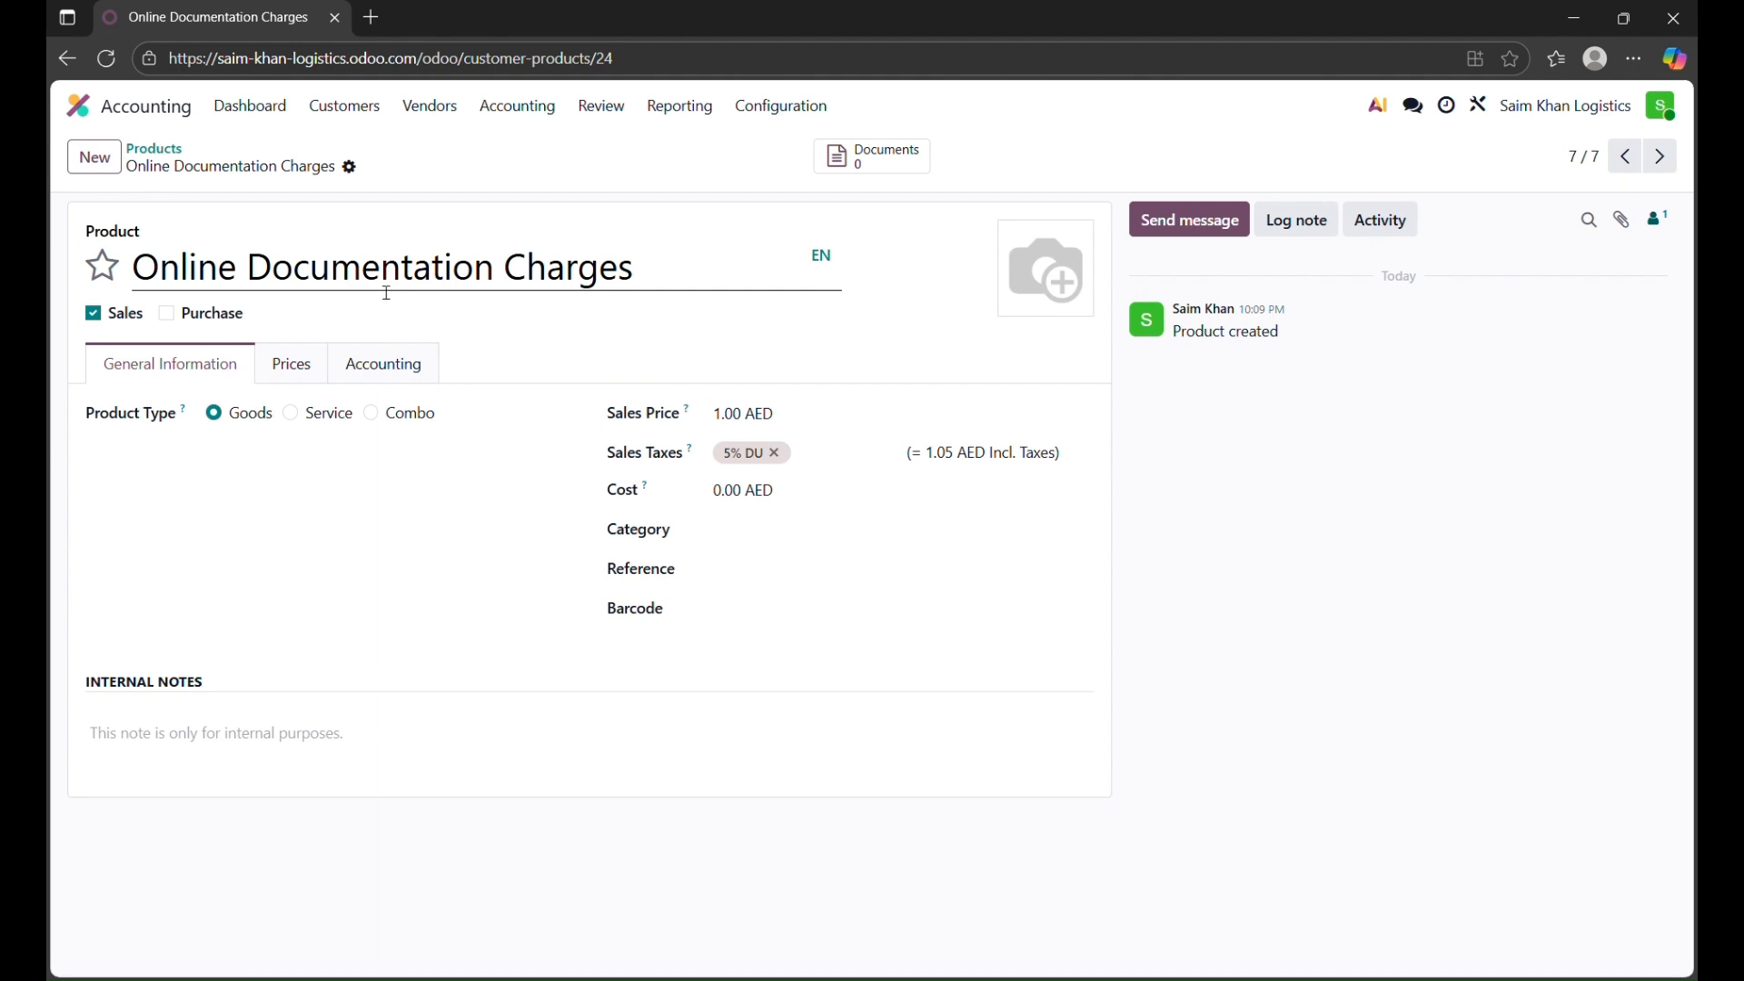
Show all products in list view, and start a new product record named "Port Storage Charges"
{"action": "left_click", "coordinate": [155, 148]}
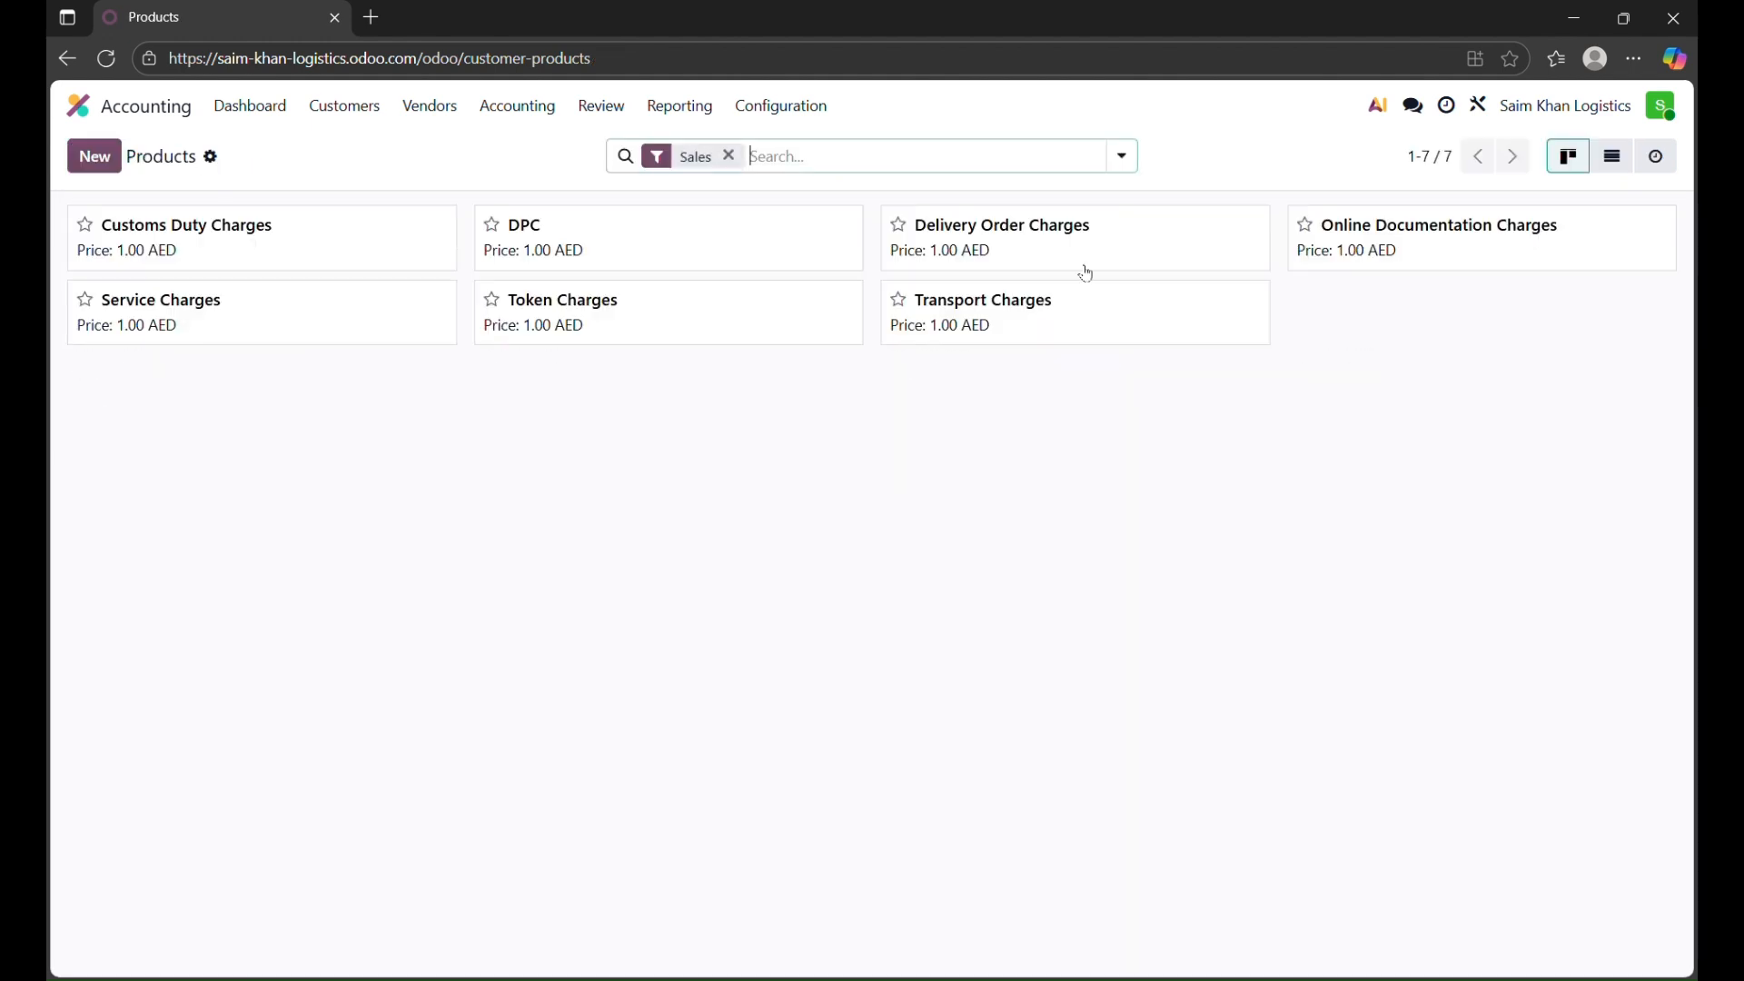
{"action": "left_click", "coordinate": [1619, 167]}
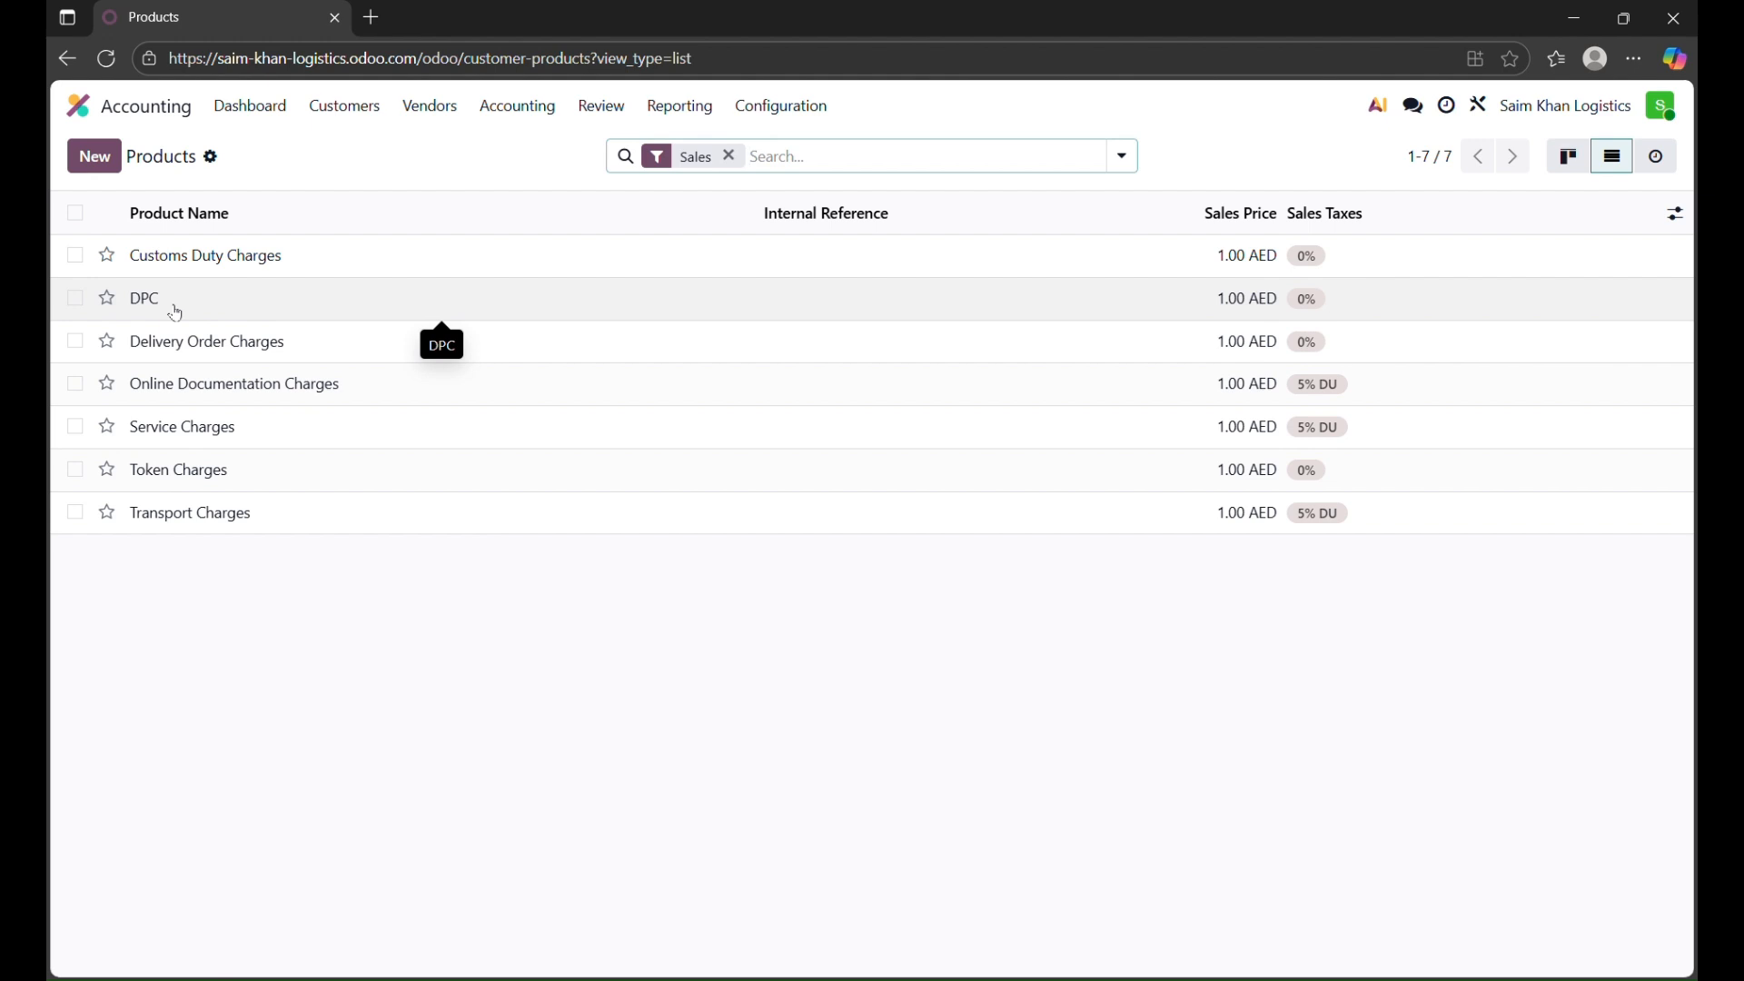
{"action": "left_click", "coordinate": [92, 159]}
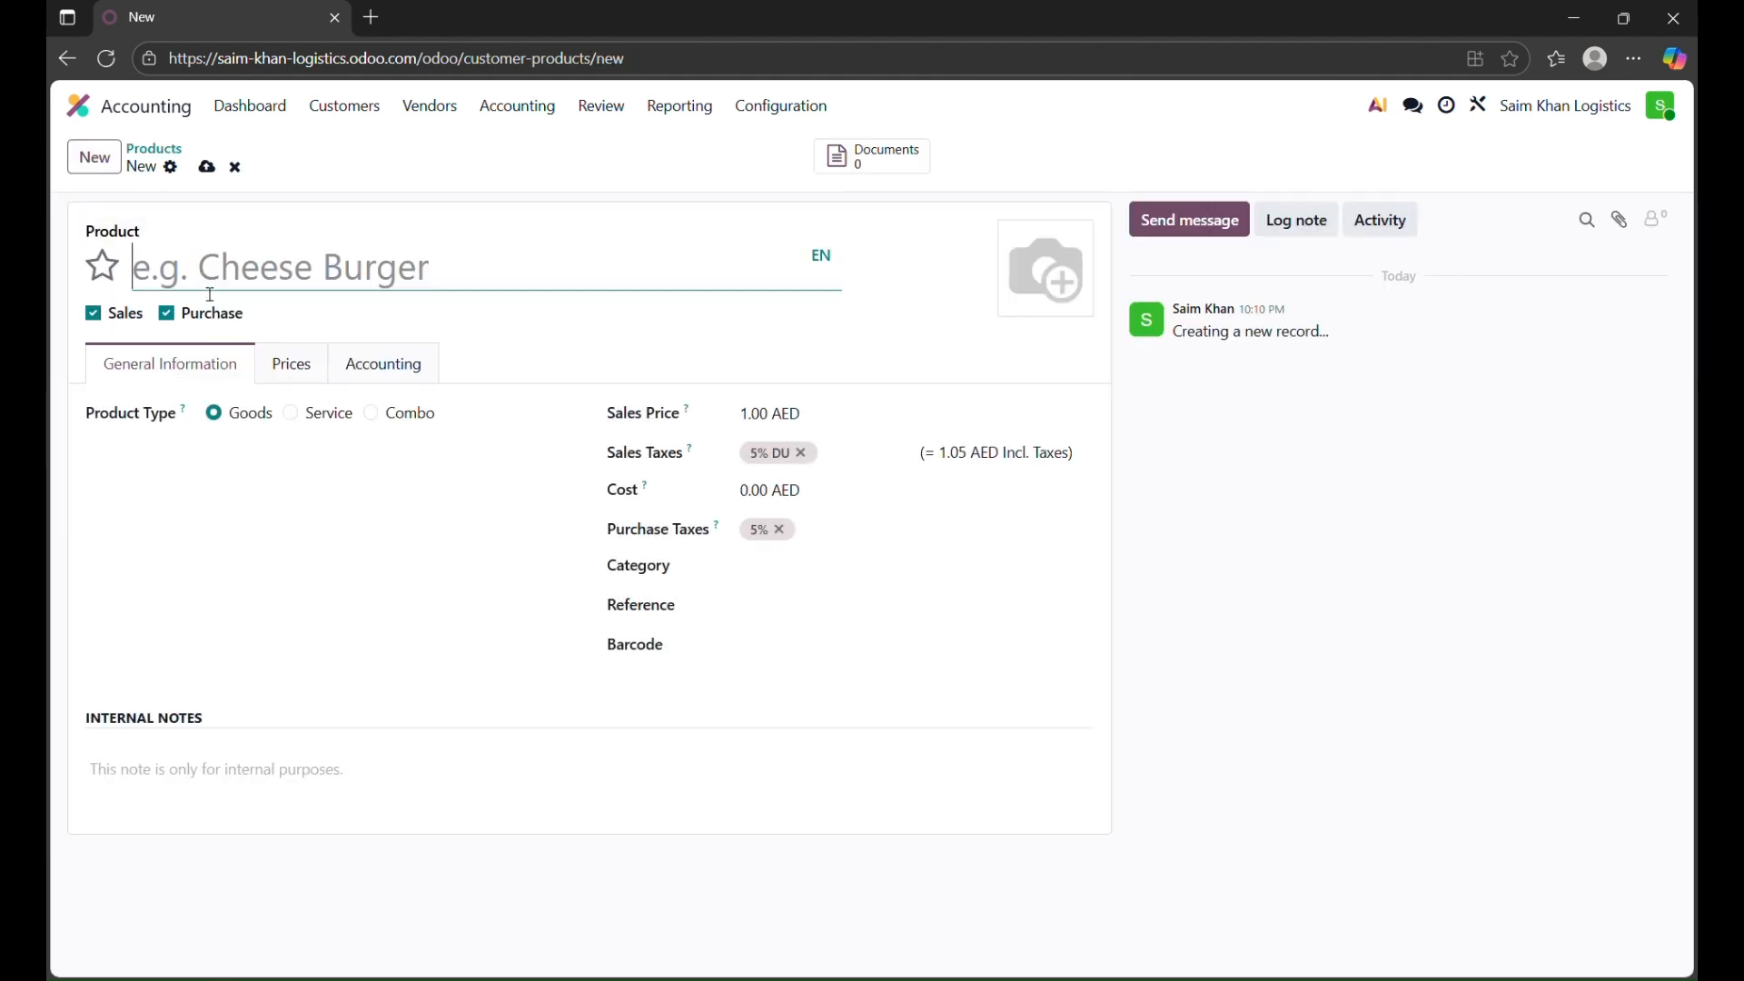
{"action": "type", "text": "p"}
{"action": "key", "text": "BackSpace"}
{"action": "type", "text": "Por"}
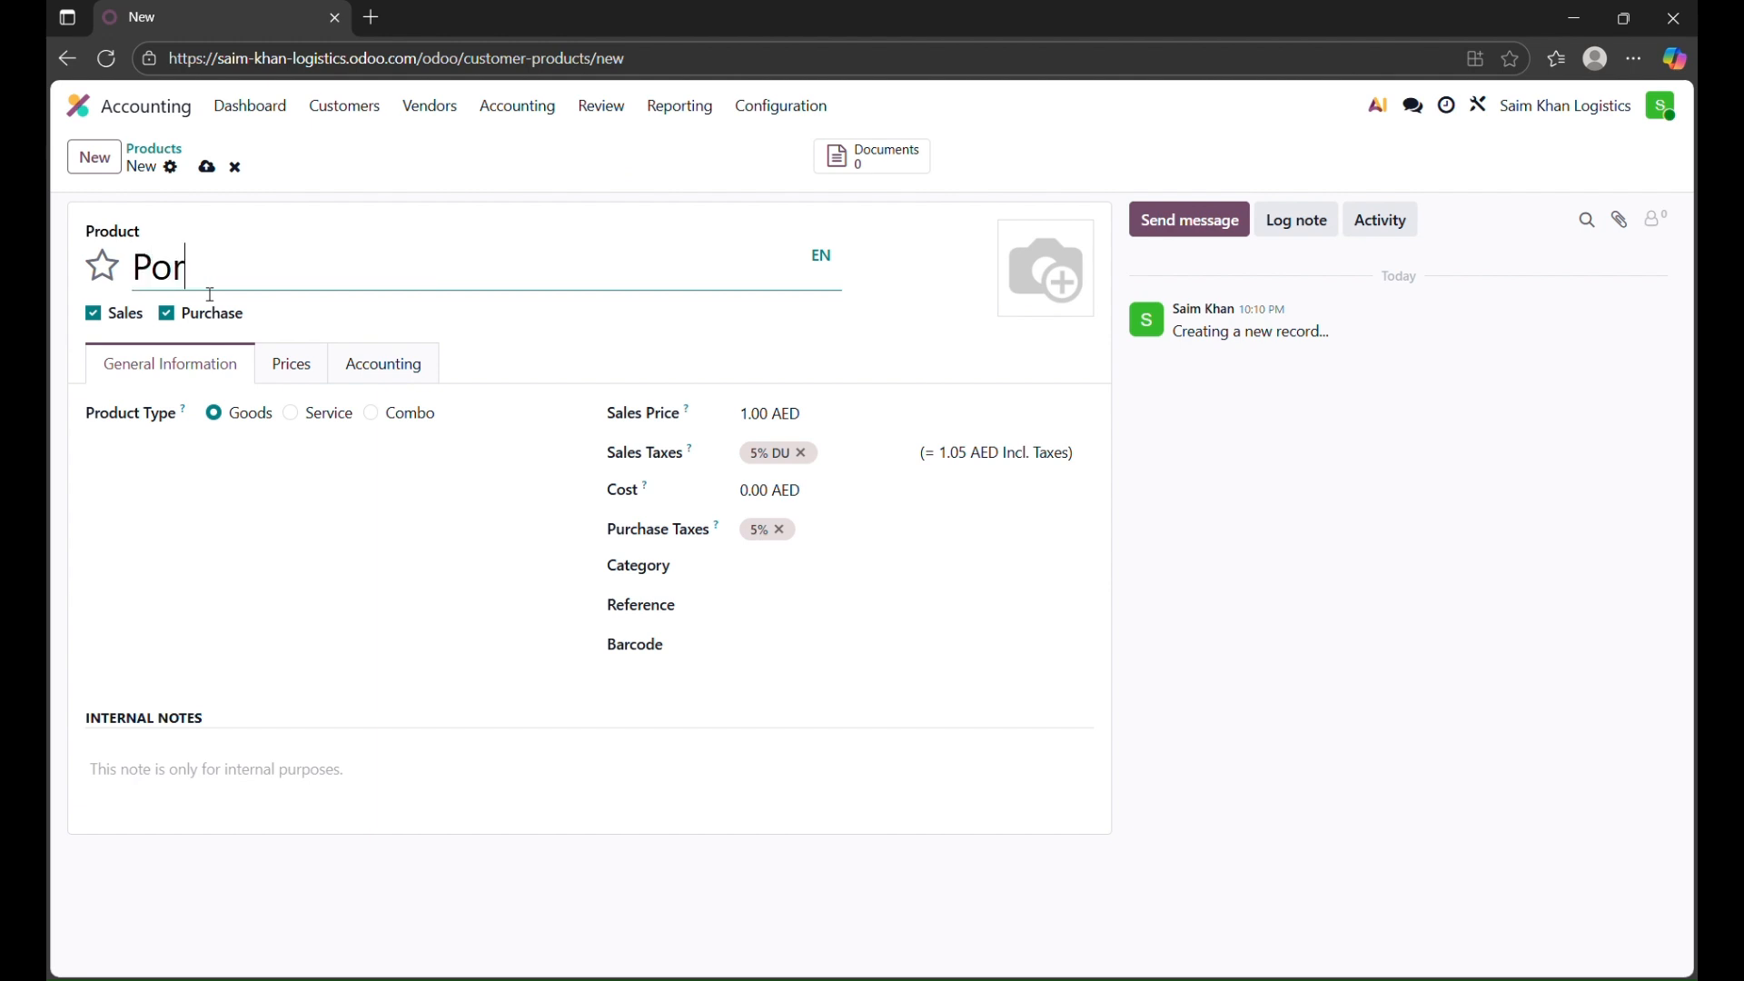
{"action": "type", "text": "t Storage Charge"}
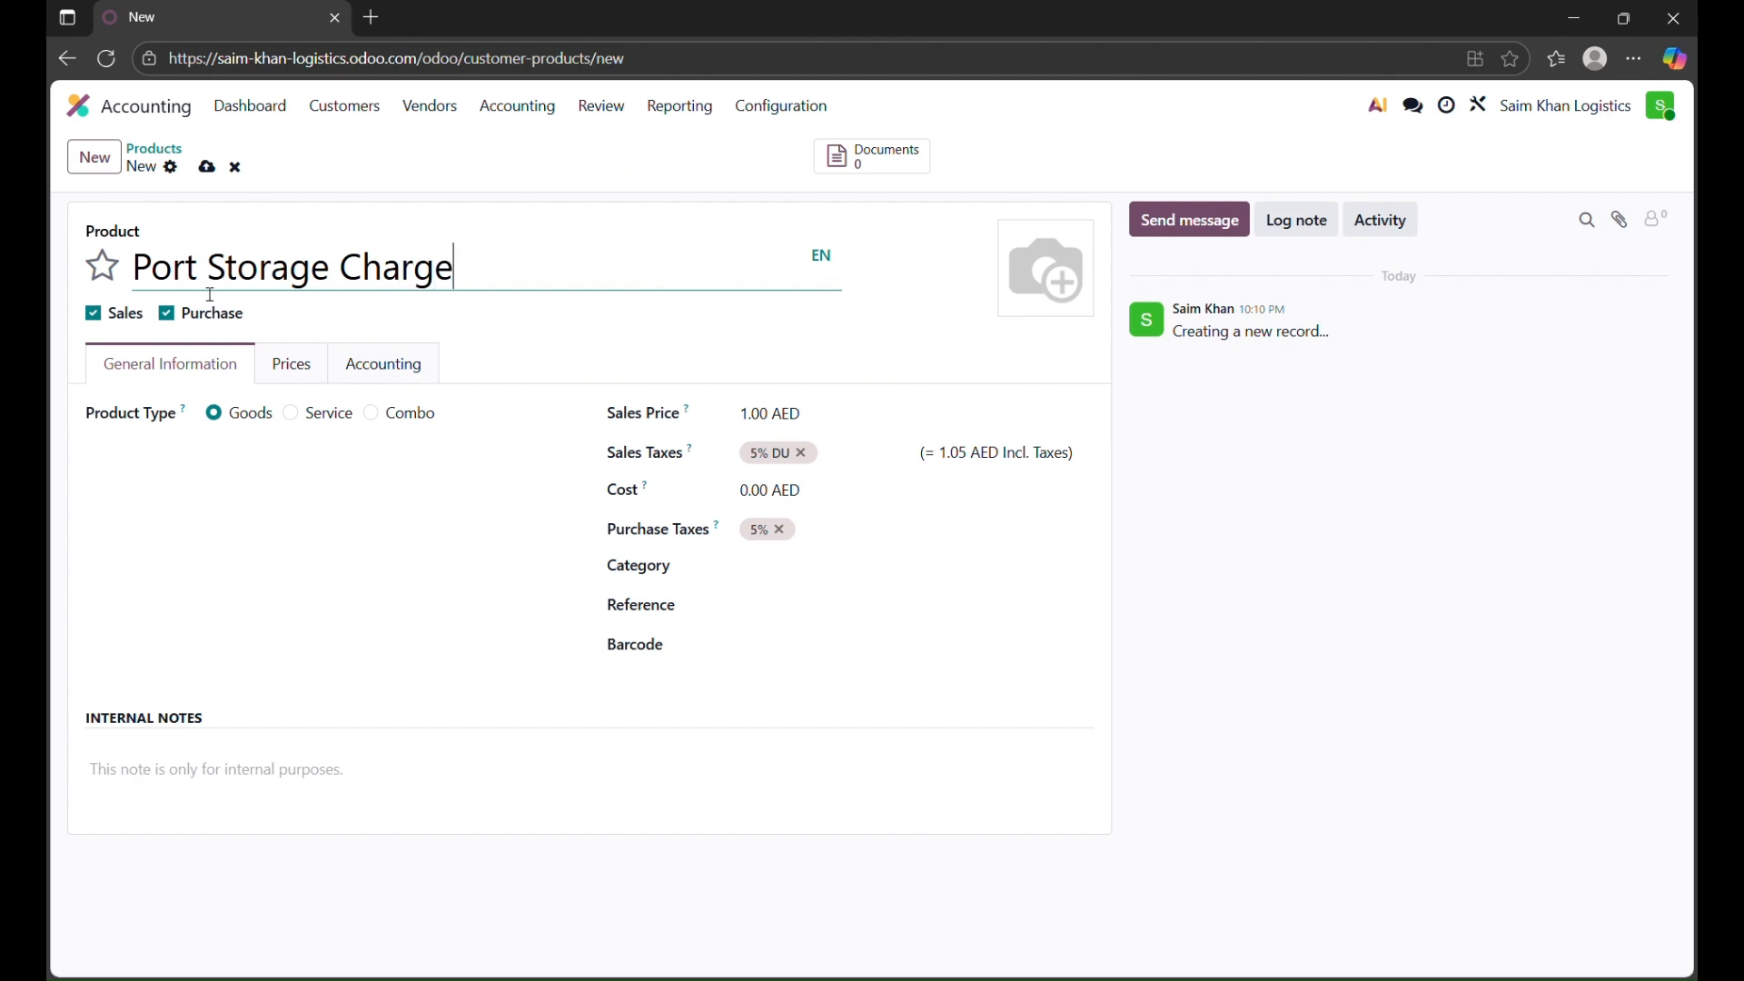
{"action": "type", "text": "s"}
Replace the sales and purchase taxes of Port Storage Charges with 0% and save the product
{"action": "left_click", "coordinate": [855, 460]}
{"action": "key", "text": "BackSpace"}
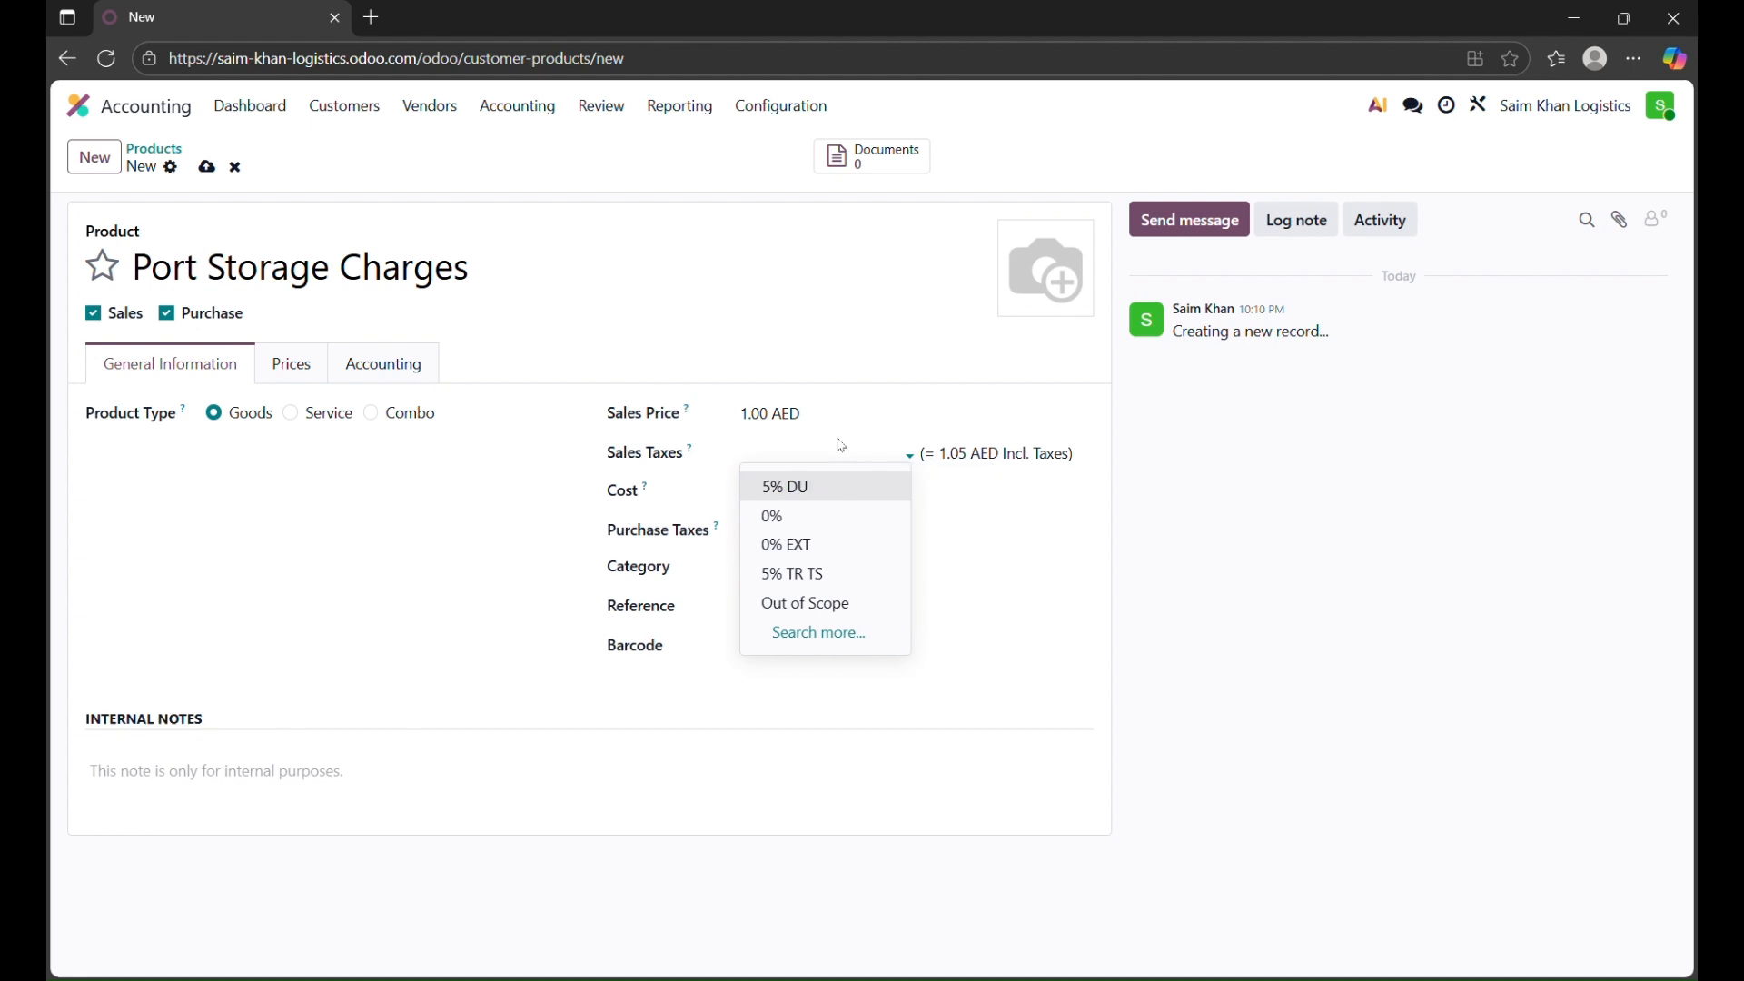
{"action": "type", "text": "5"}
{"action": "left_click", "coordinate": [837, 487]}
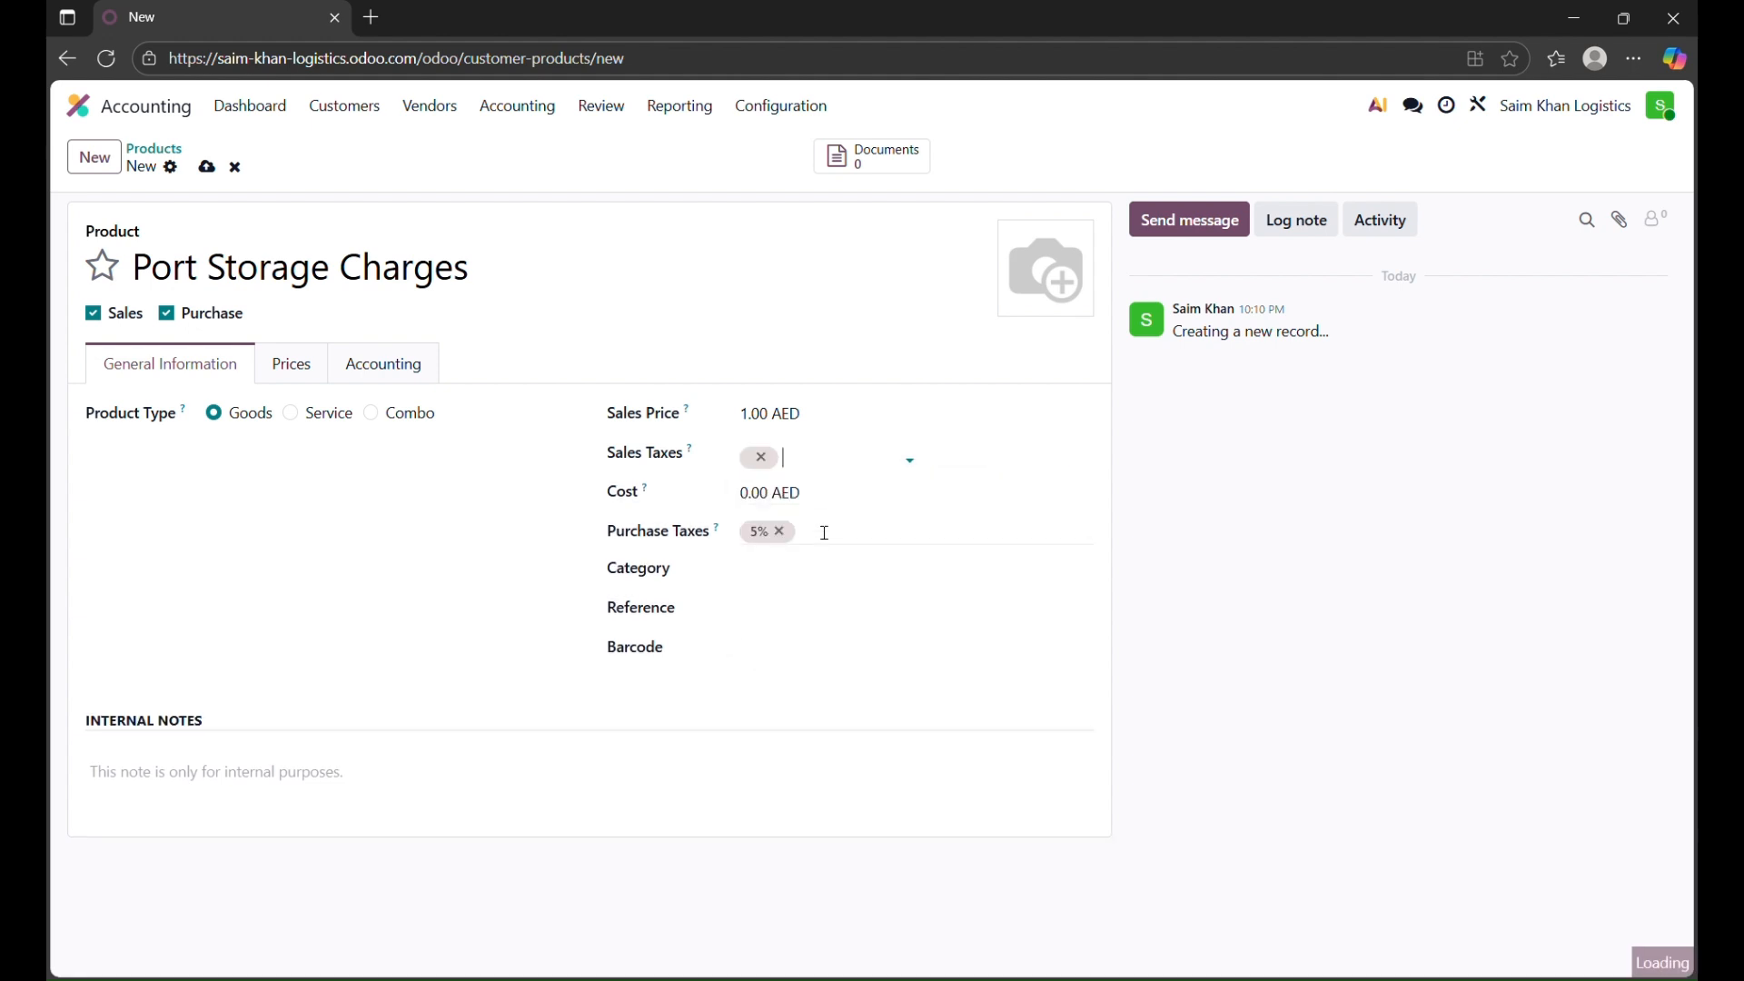
{"action": "left_click", "coordinate": [825, 533]}
{"action": "key", "text": "BackSpace"}
{"action": "type", "text": "0"}
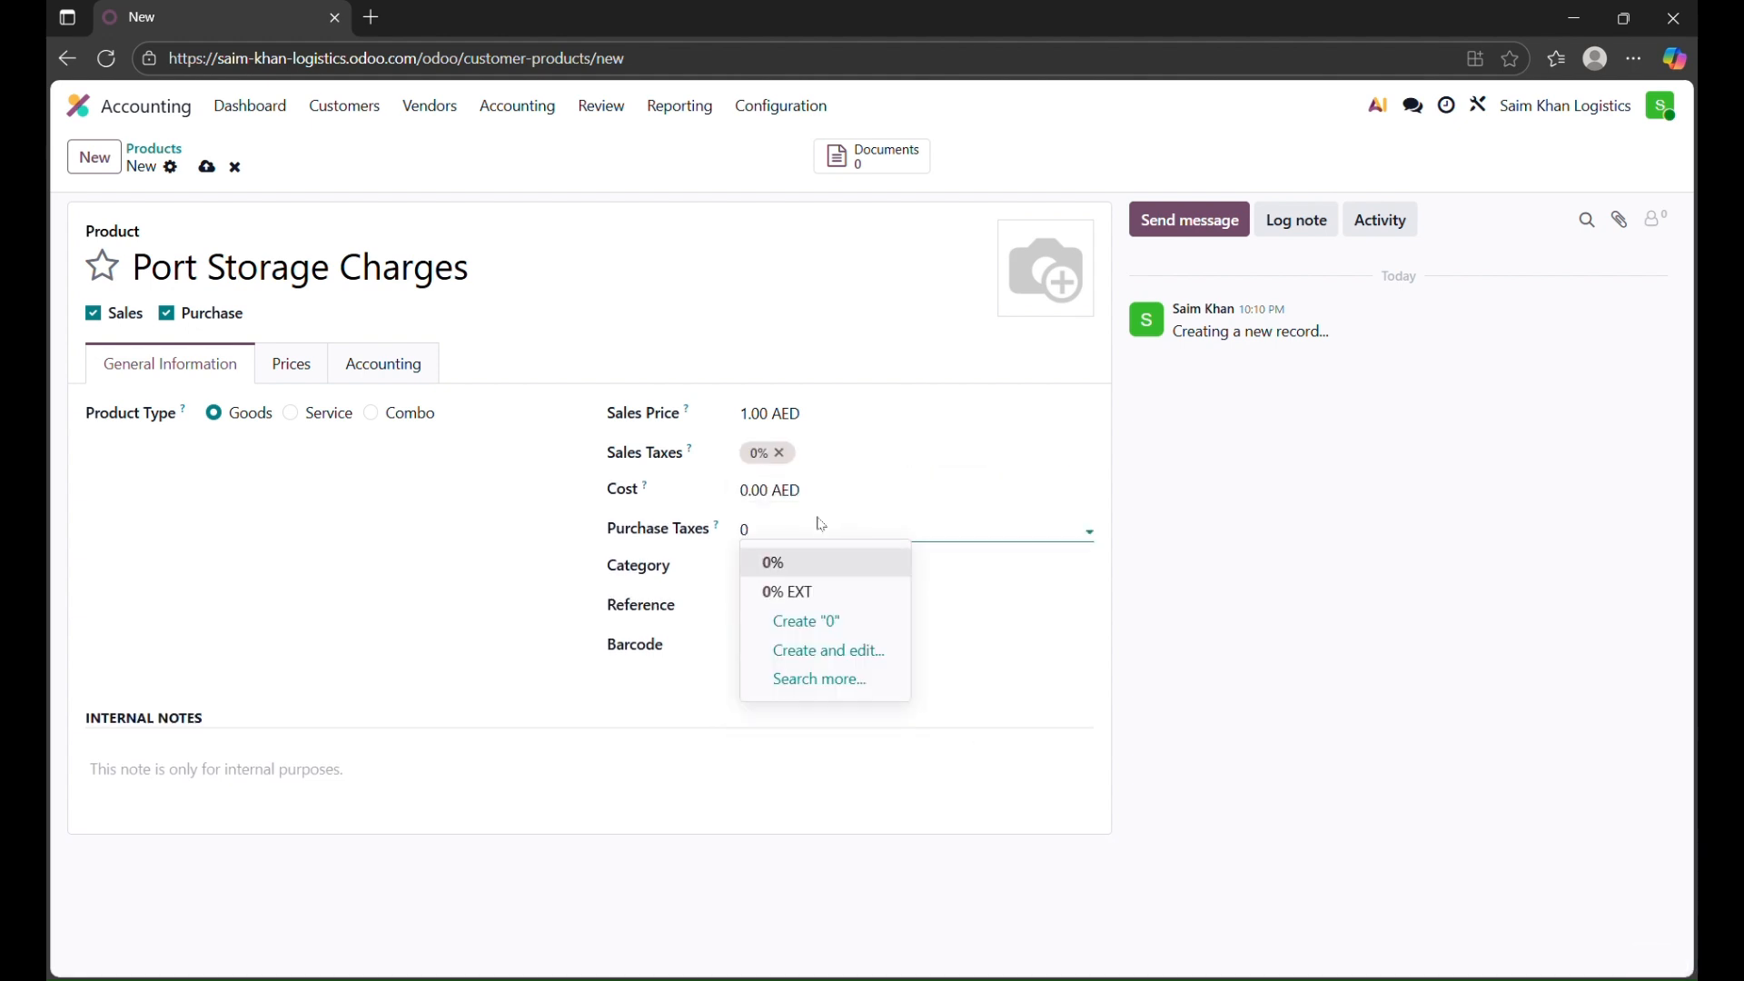
{"action": "left_click", "coordinate": [834, 570]}
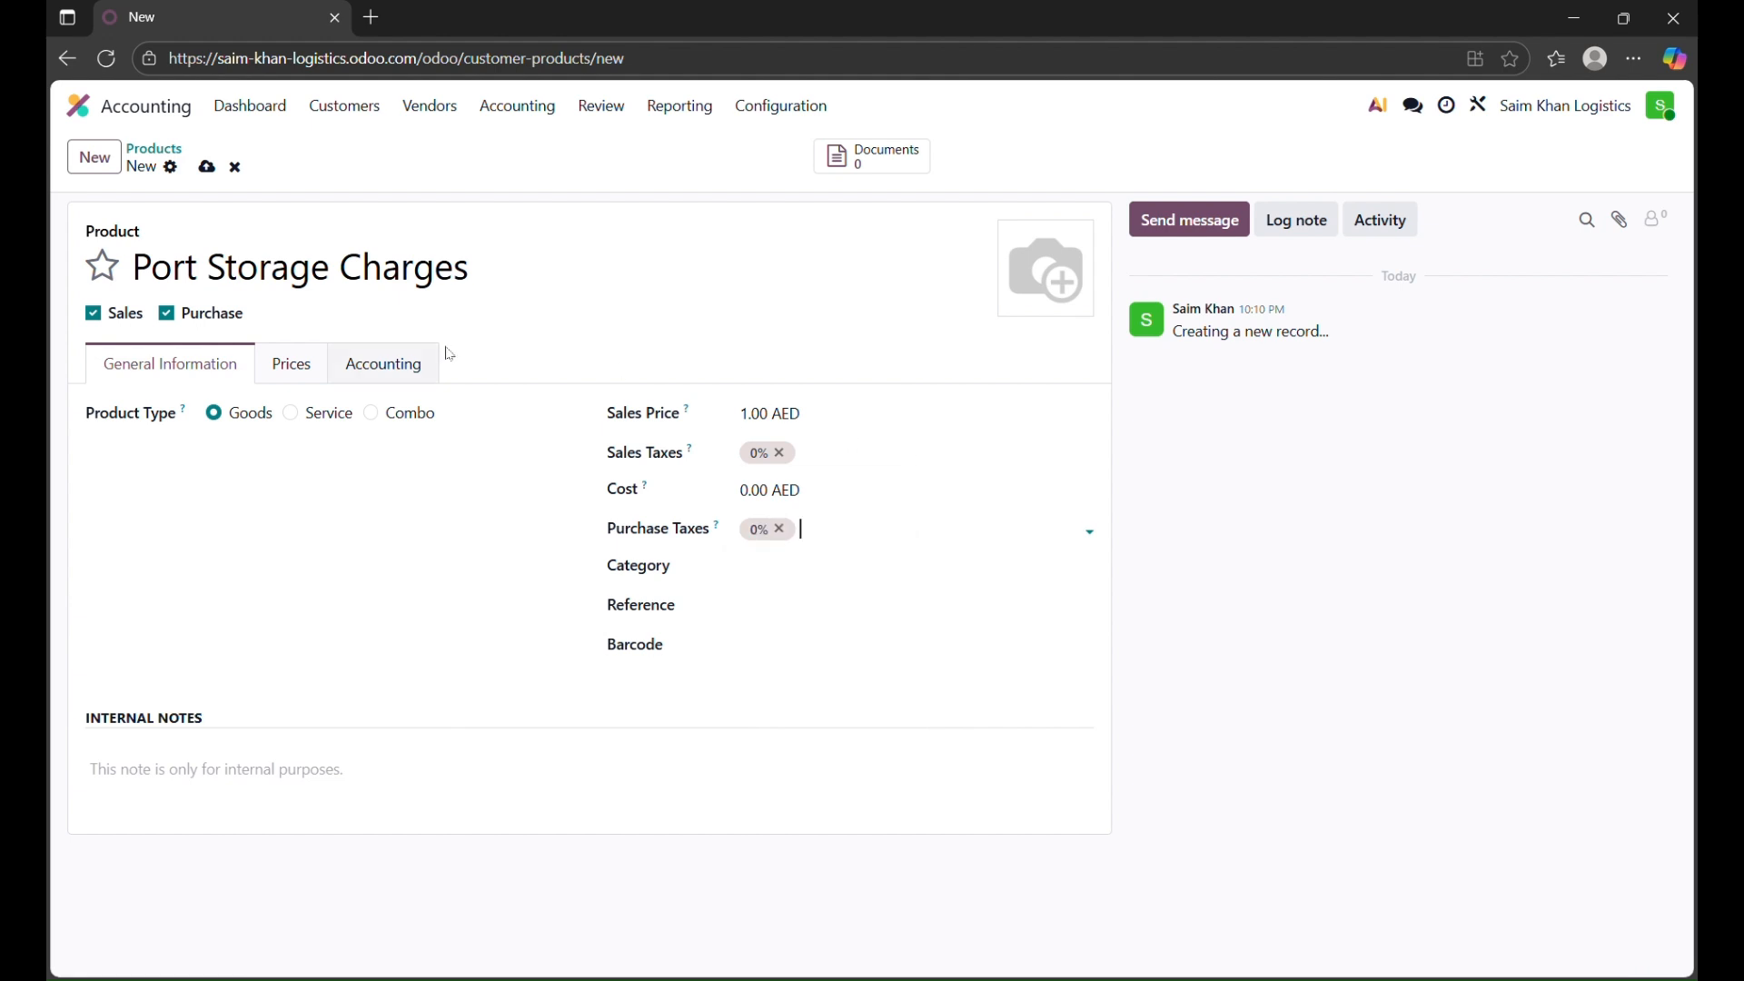
{"action": "left_click", "coordinate": [206, 167]}
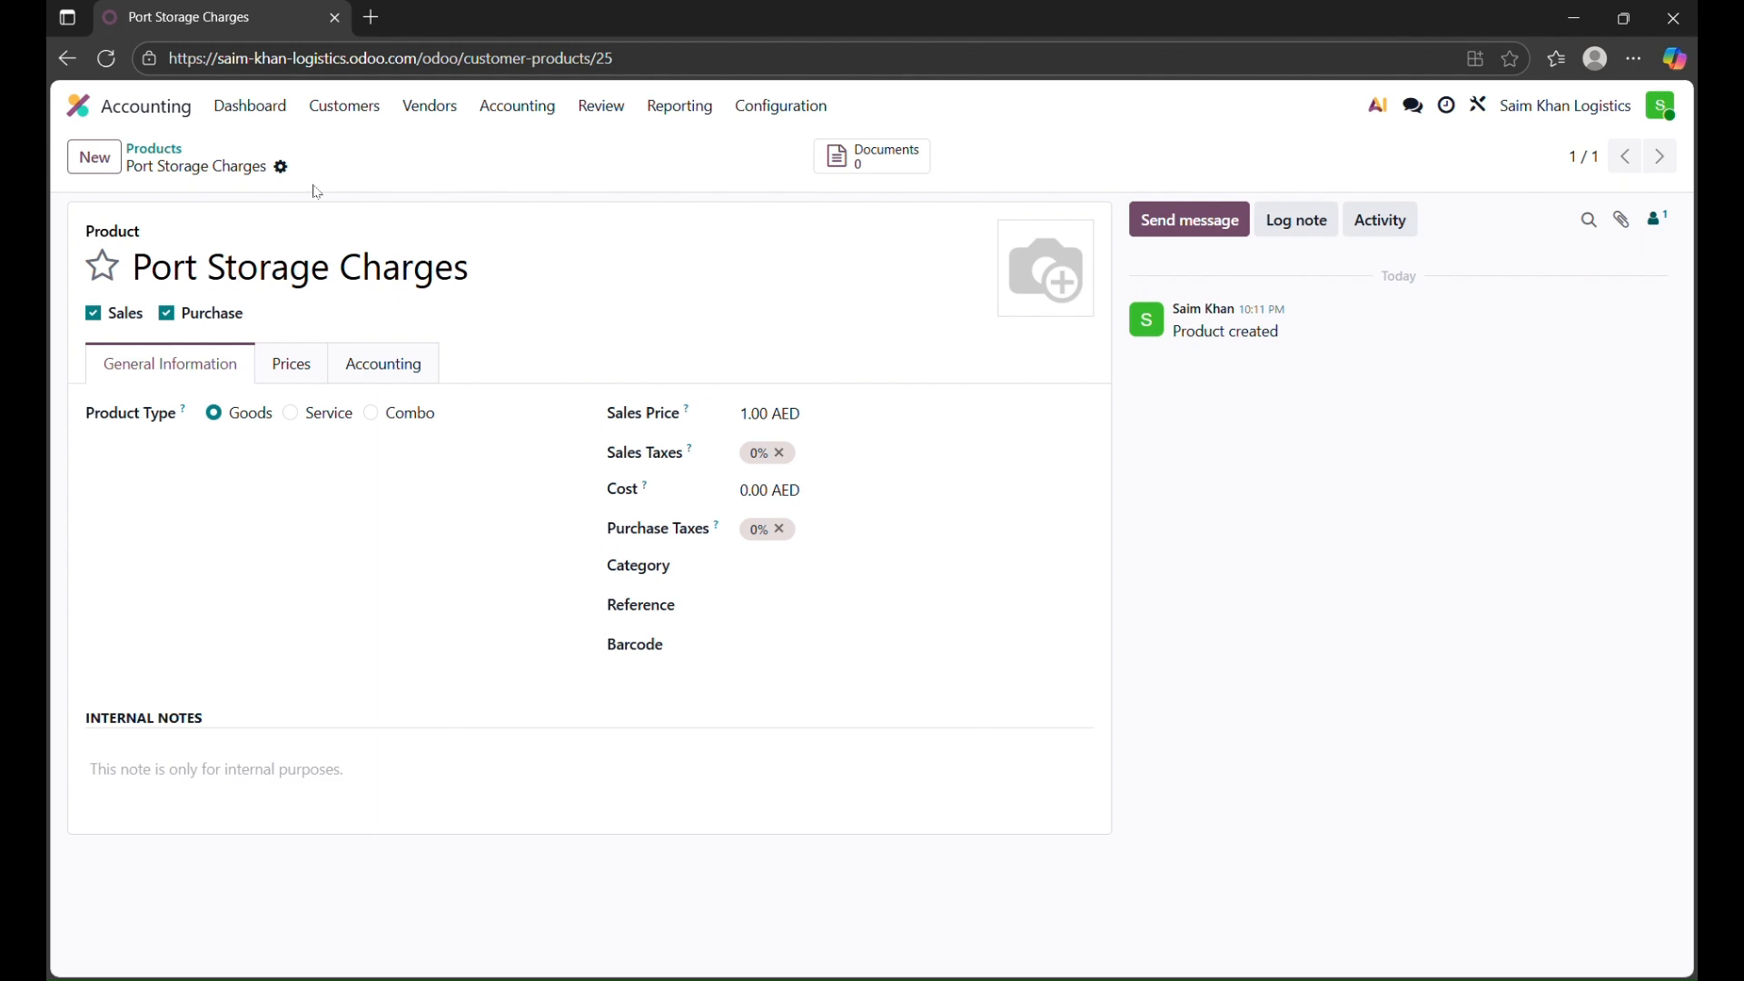
Start a new product record named "Washing Charges" and replace its sales tax with 0%
{"action": "left_click", "coordinate": [94, 157]}
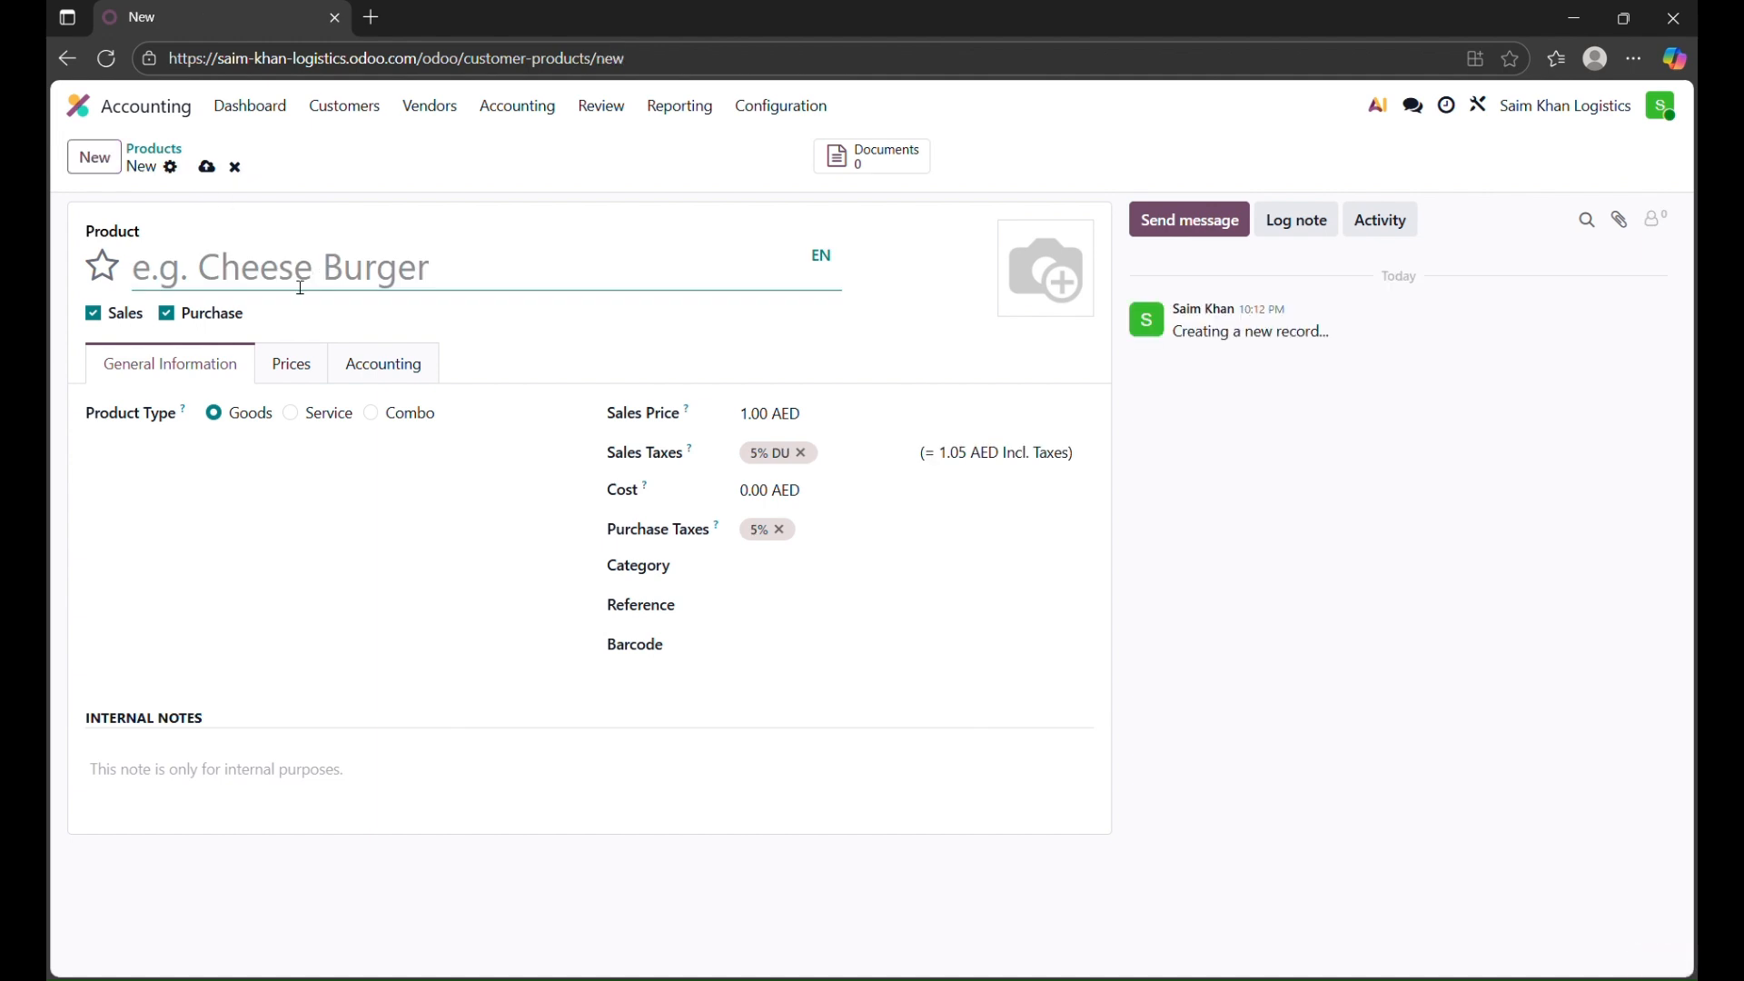
{"action": "type", "text": "W"}
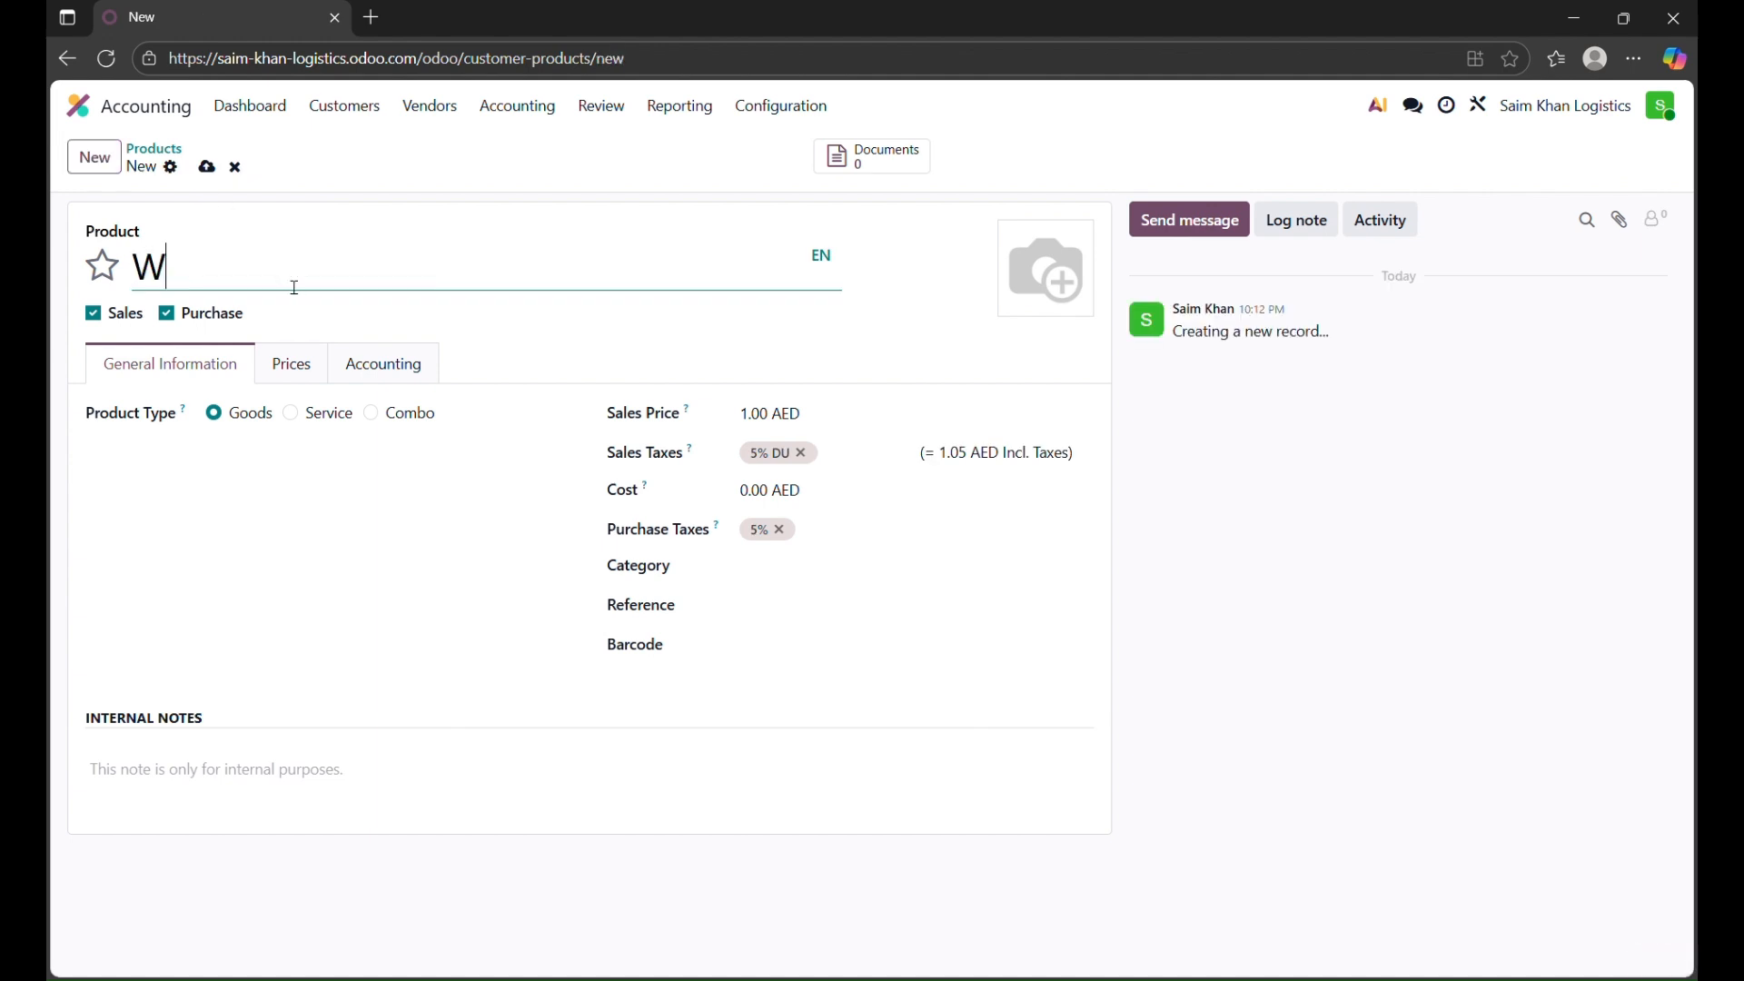
{"action": "type", "text": "ashing Cha"}
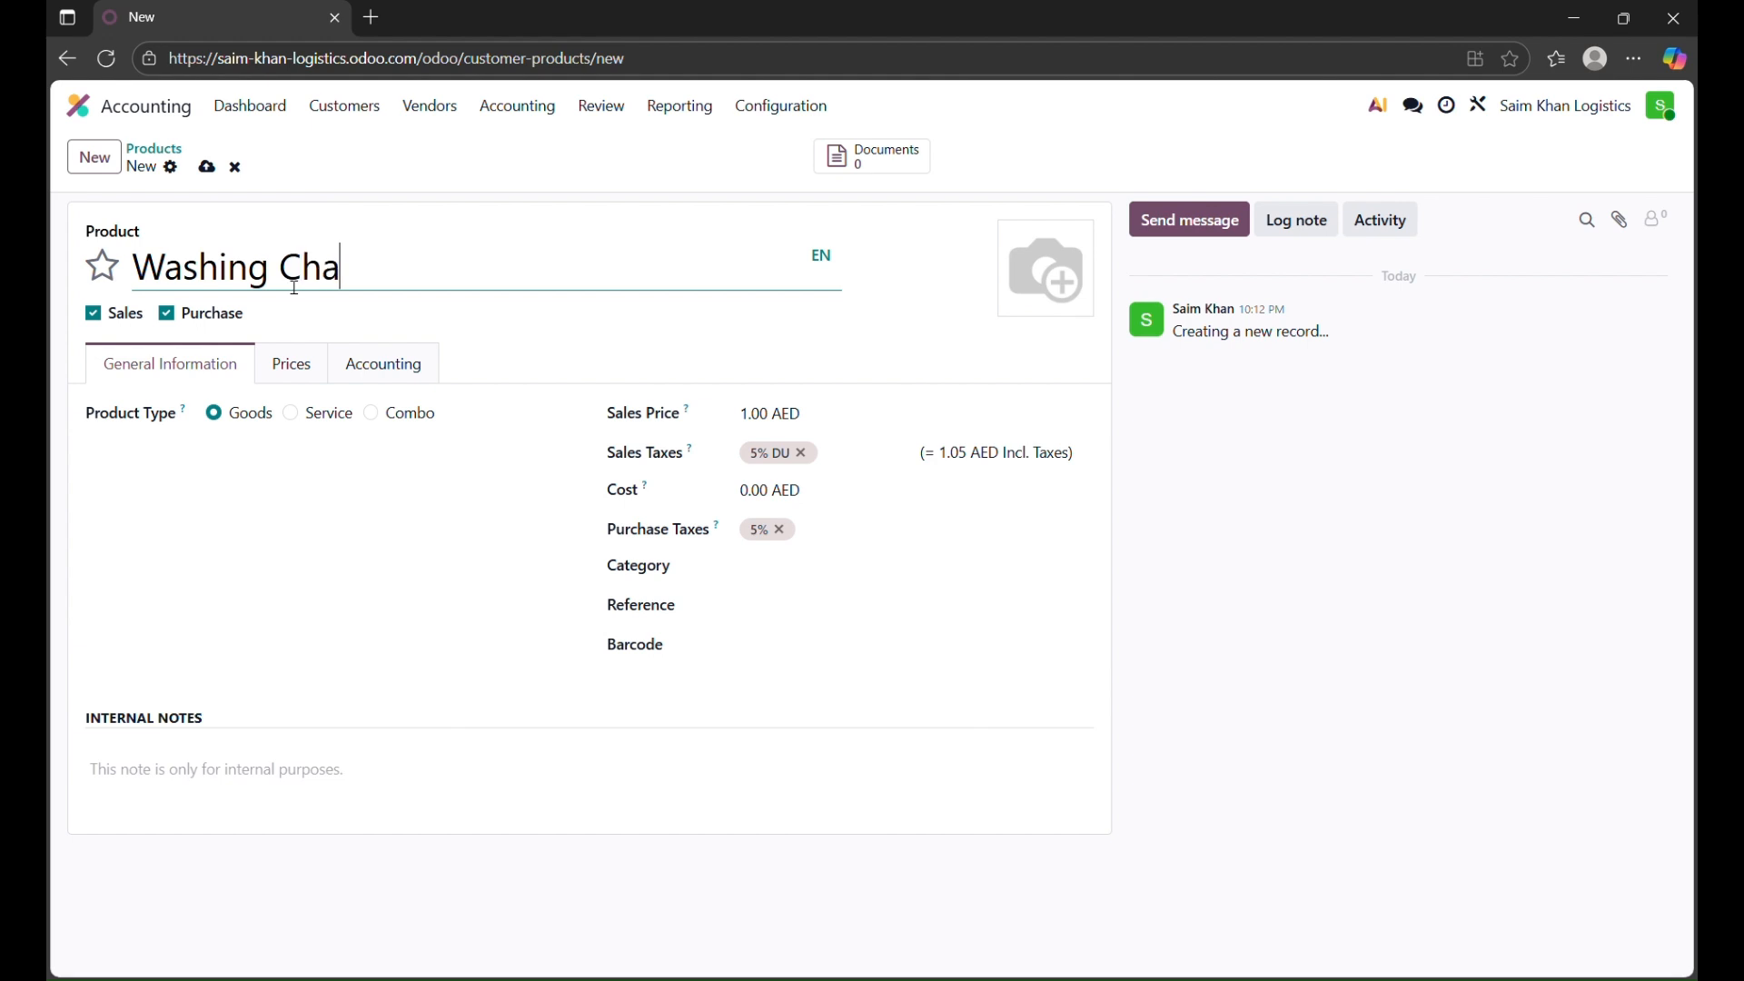
{"action": "type", "text": "rges"}
{"action": "left_click", "coordinate": [863, 453]}
{"action": "key", "text": "BackSpace"}
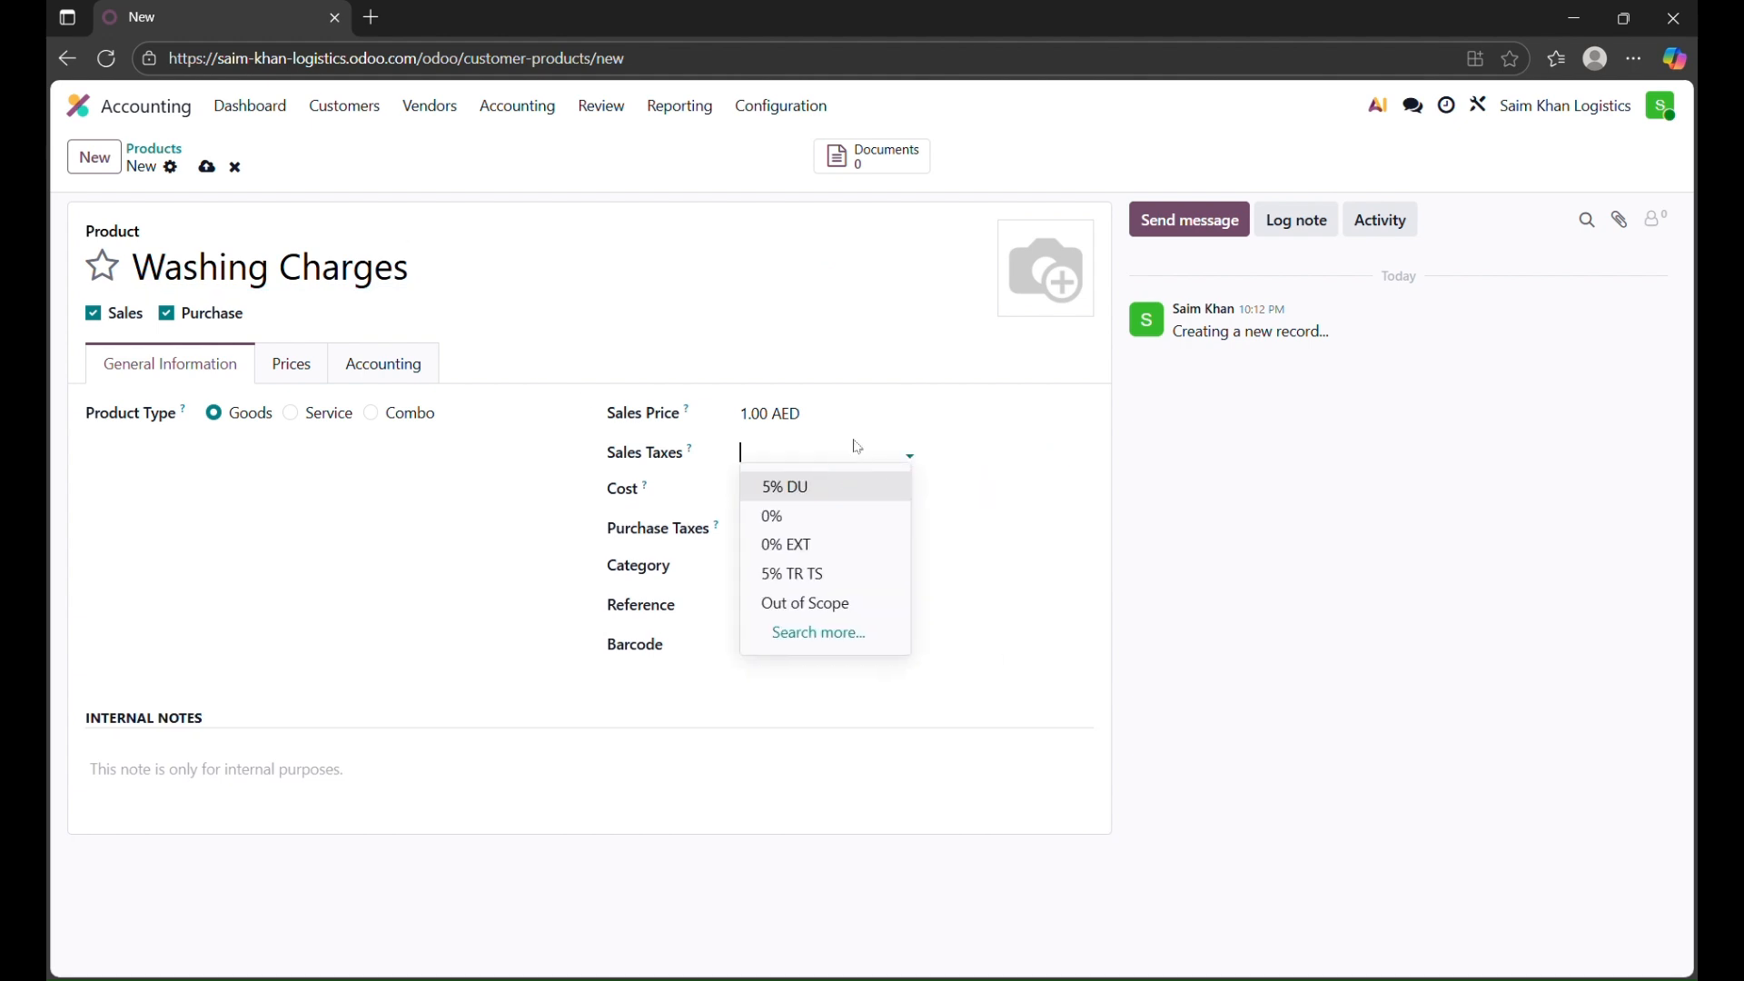
{"action": "type", "text": "0"}
{"action": "left_click", "coordinate": [855, 486]}
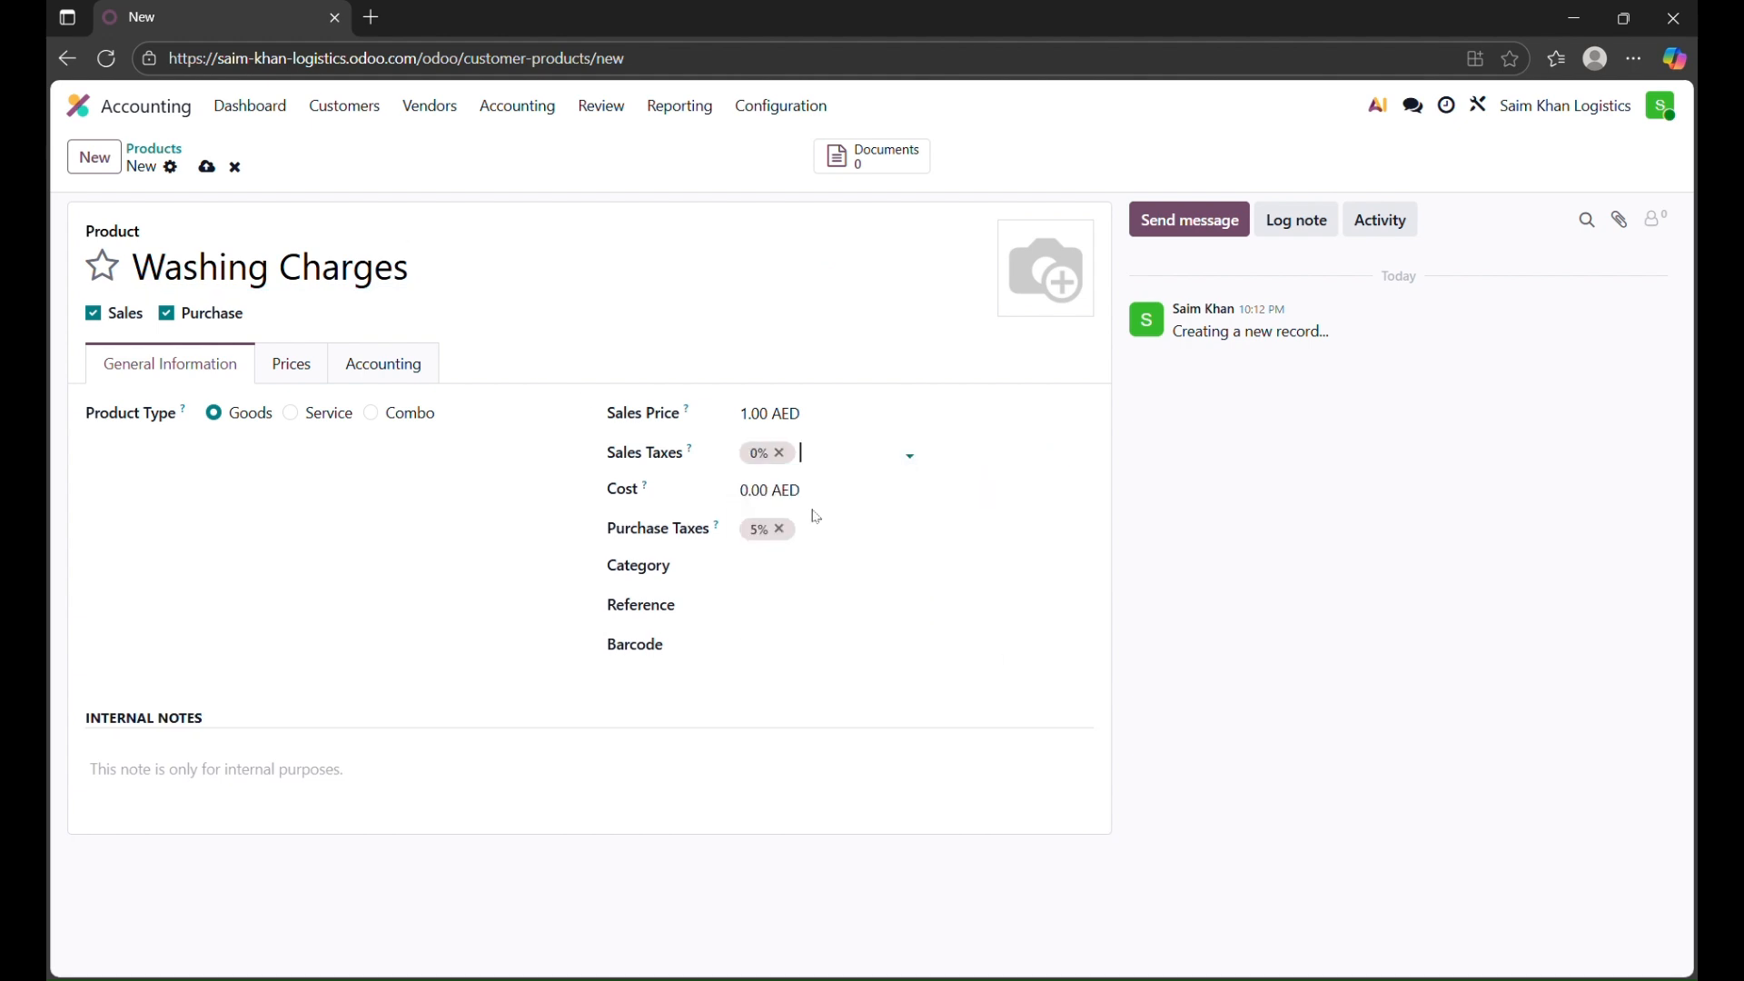
Replace the purchase tax of Washing Charges with 0% and save the product
{"action": "left_click", "coordinate": [829, 528]}
{"action": "key", "text": "BackSpace"}
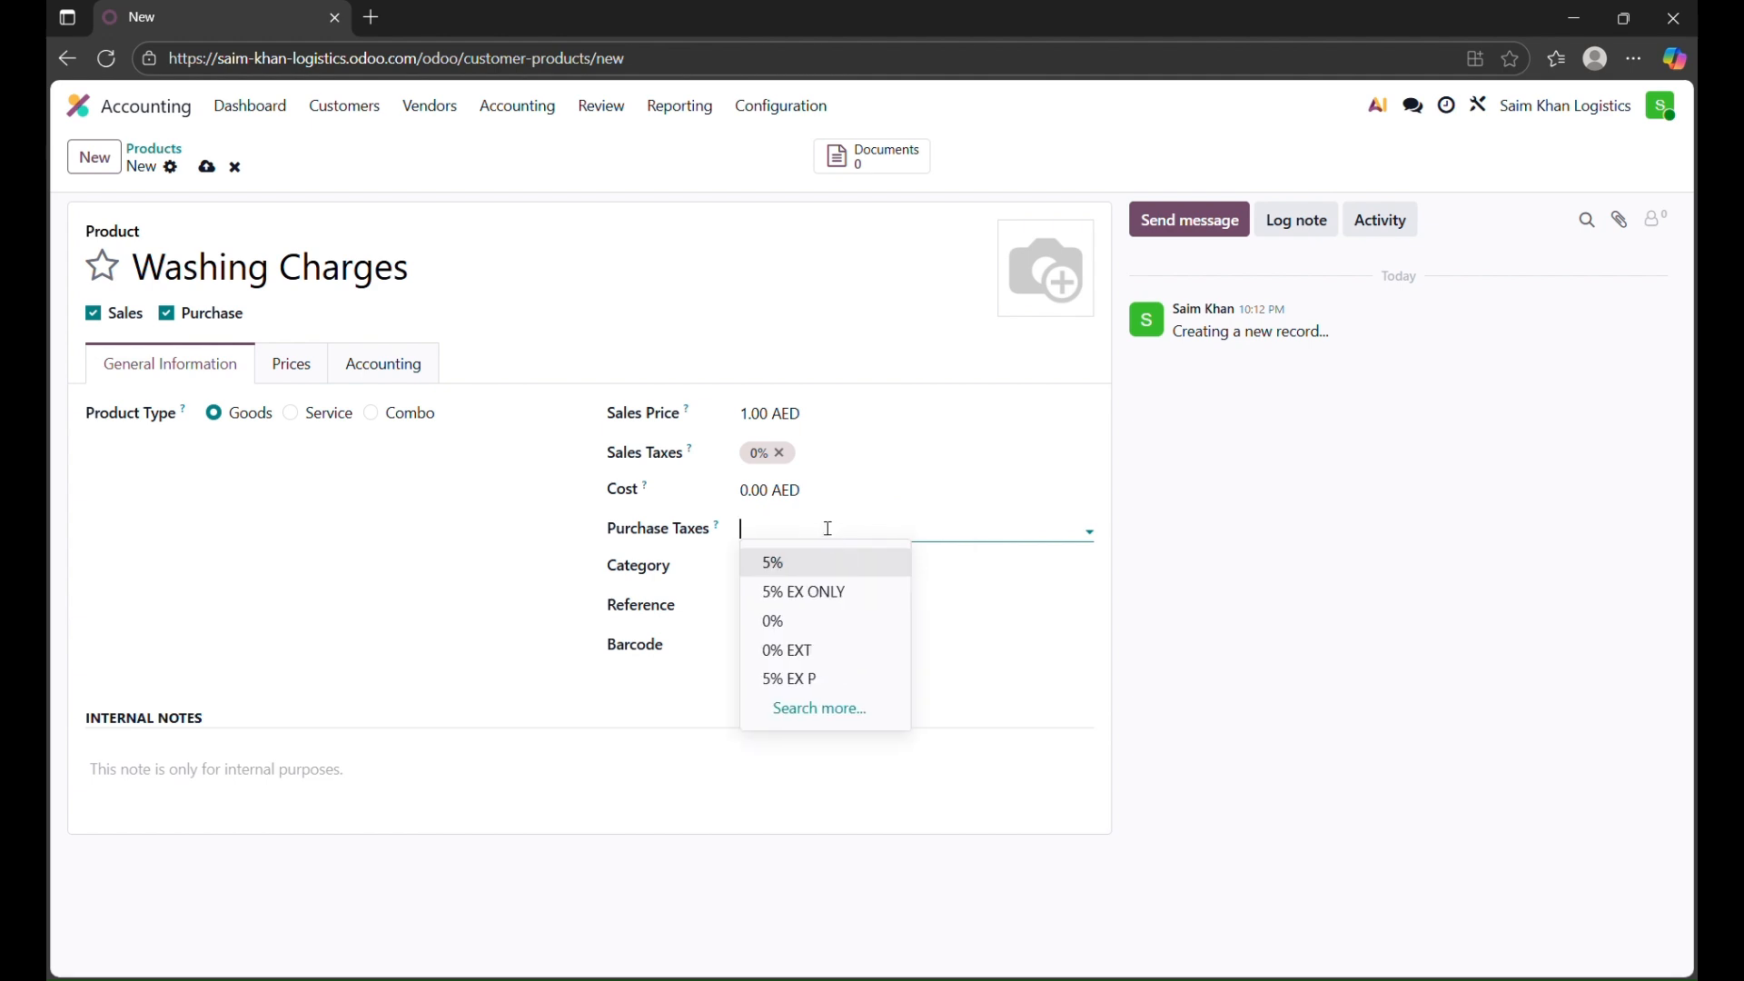
{"action": "type", "text": "0"}
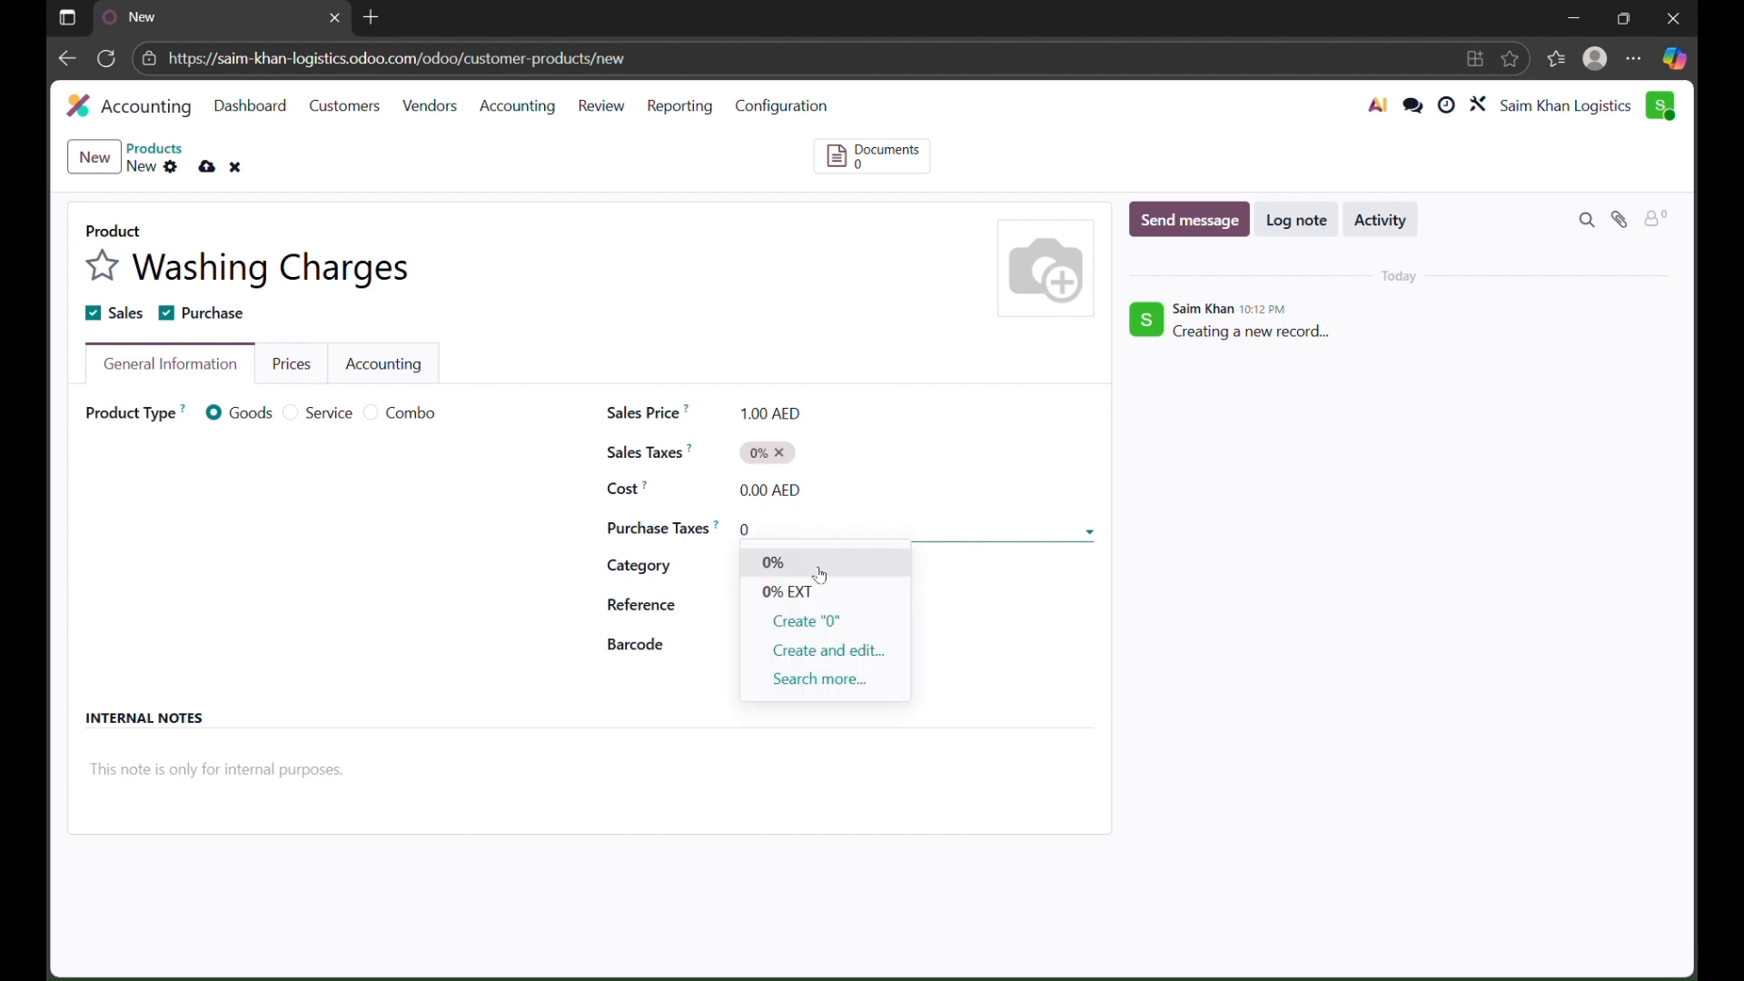
{"action": "left_click", "coordinate": [820, 576]}
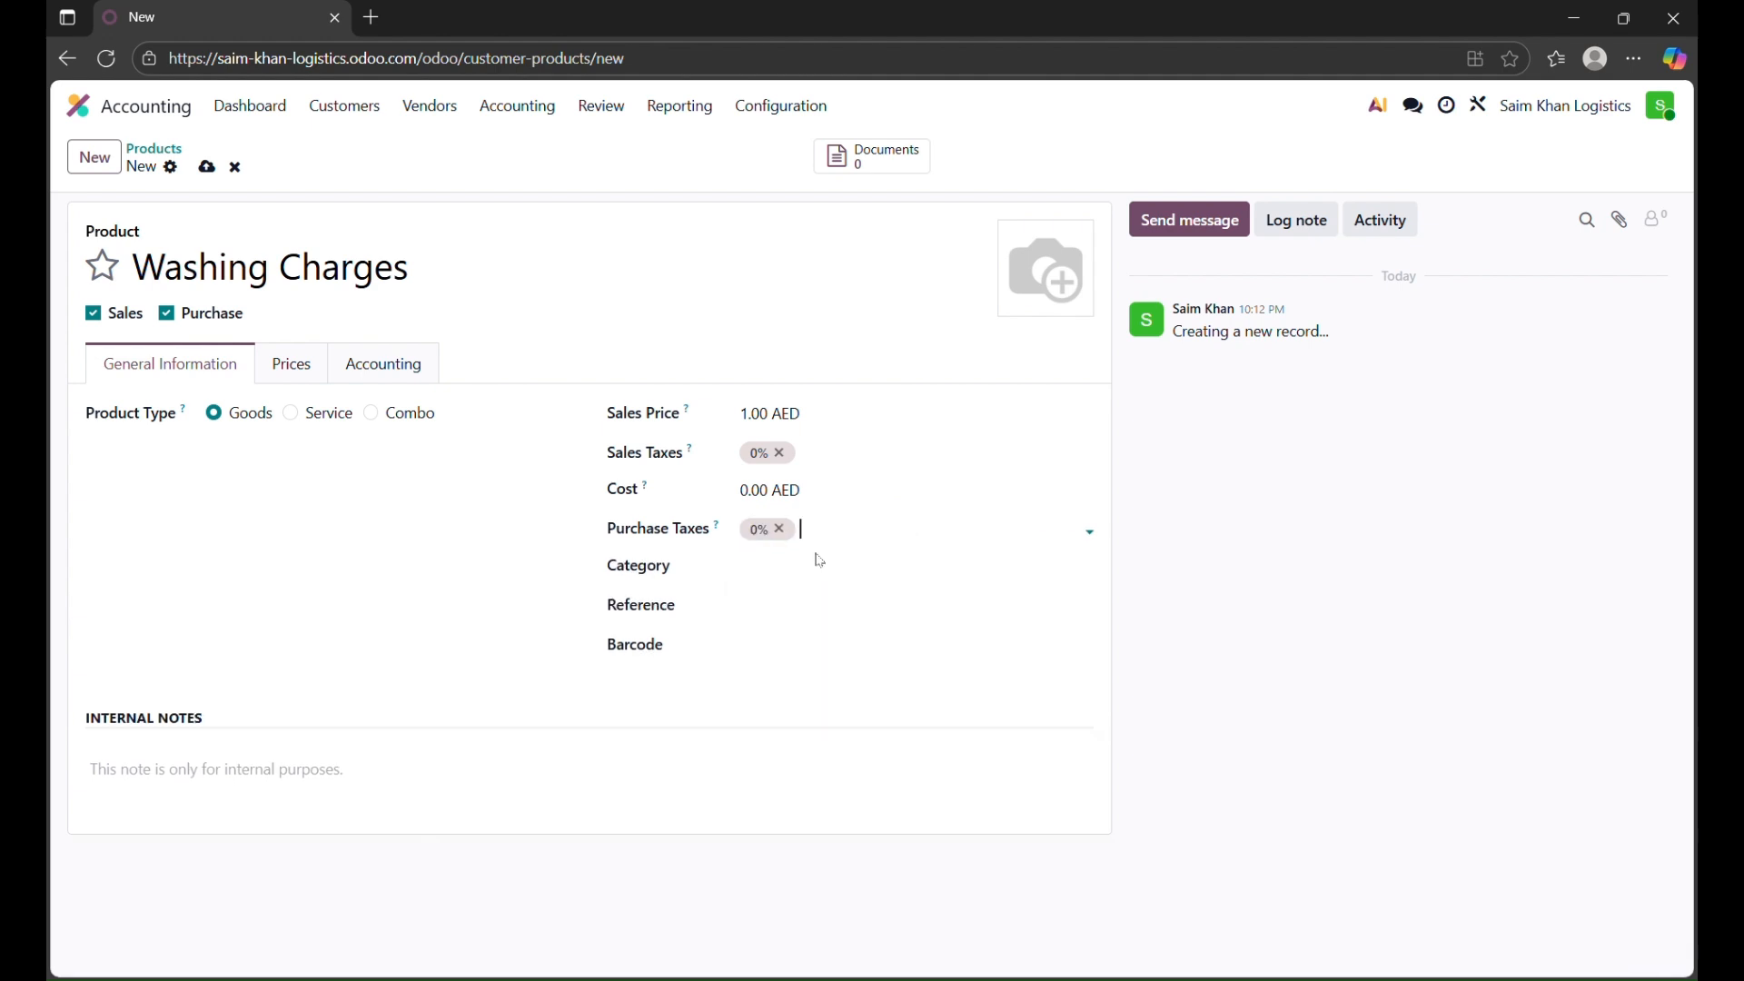
{"action": "left_click", "coordinate": [214, 170]}
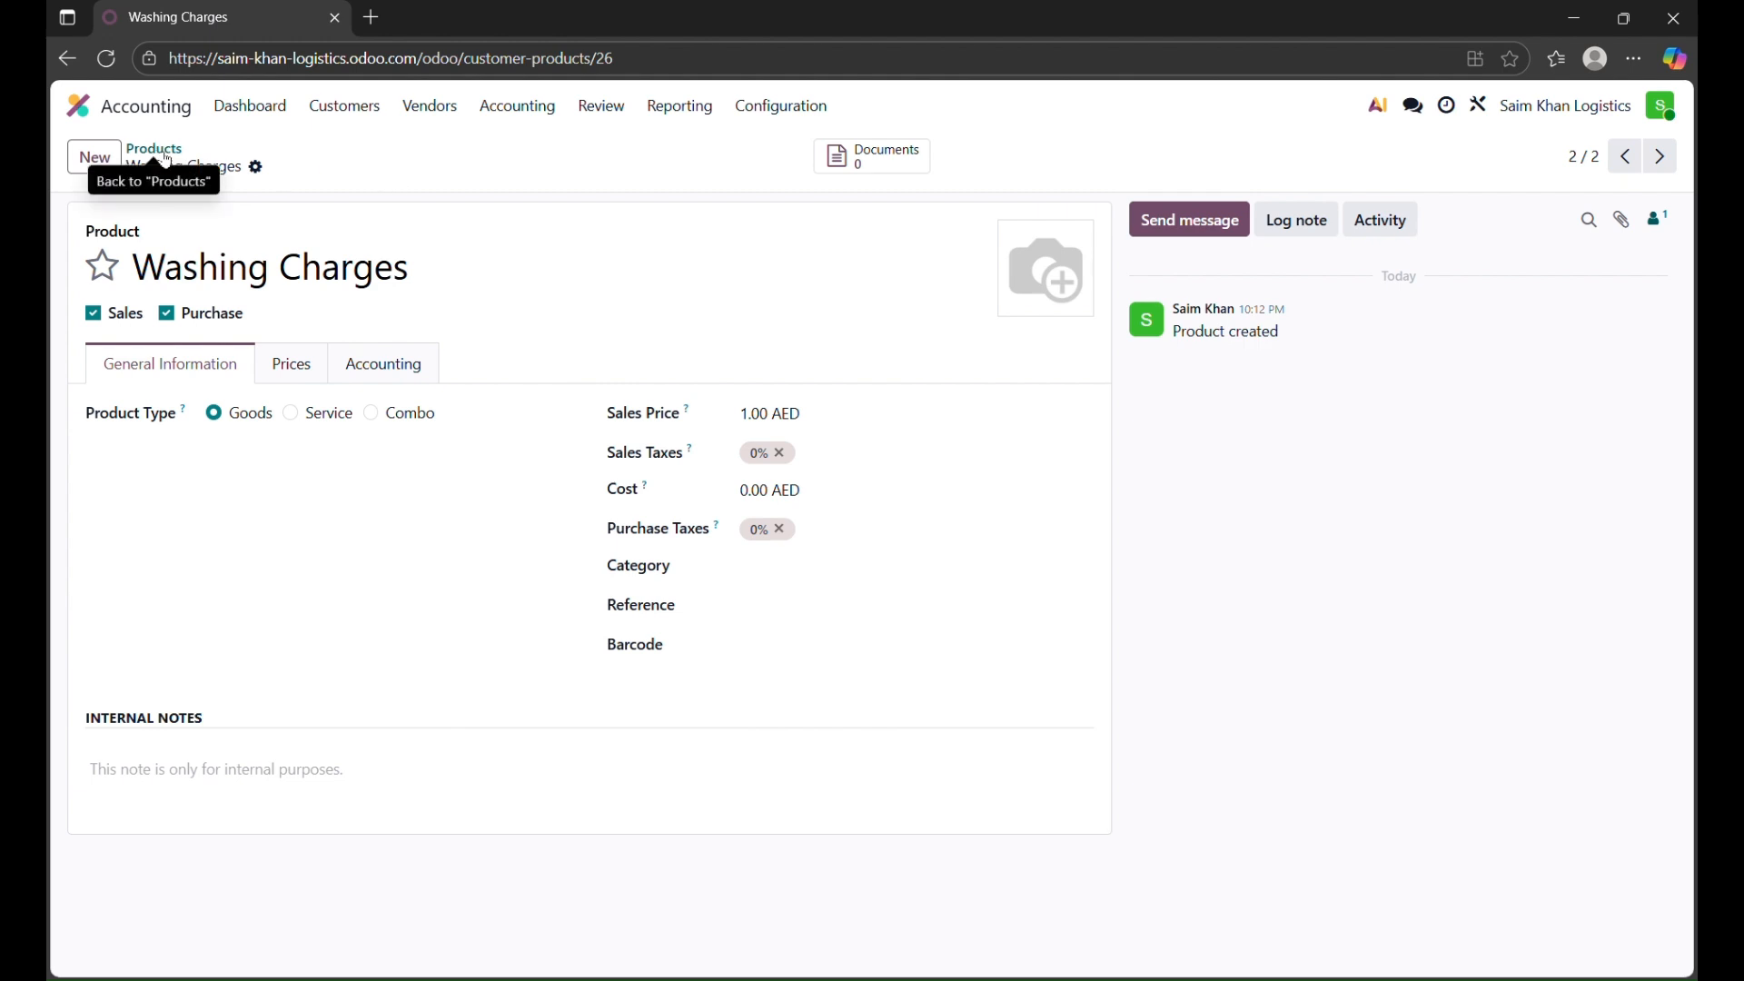
Start a new product record named "Mecrc Charges" and replace its sales tax with 0%
{"action": "left_click", "coordinate": [95, 157]}
{"action": "type", "text": "M"}
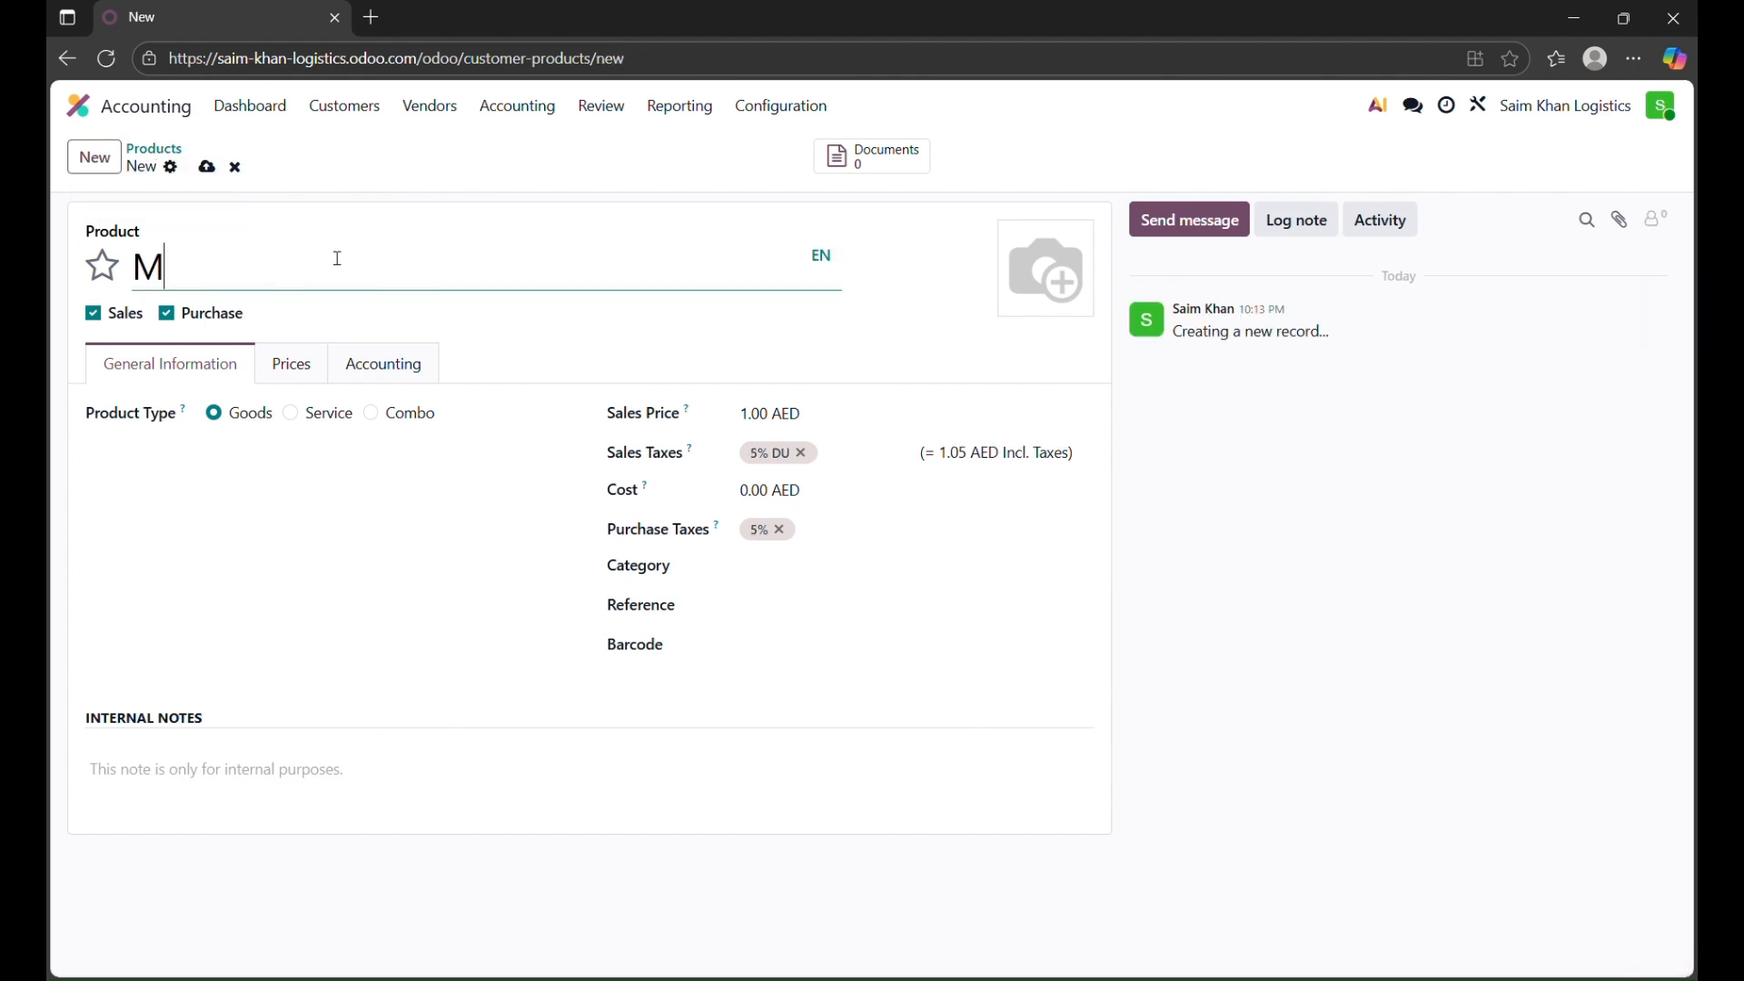
{"action": "type", "text": "ecrc Charges"}
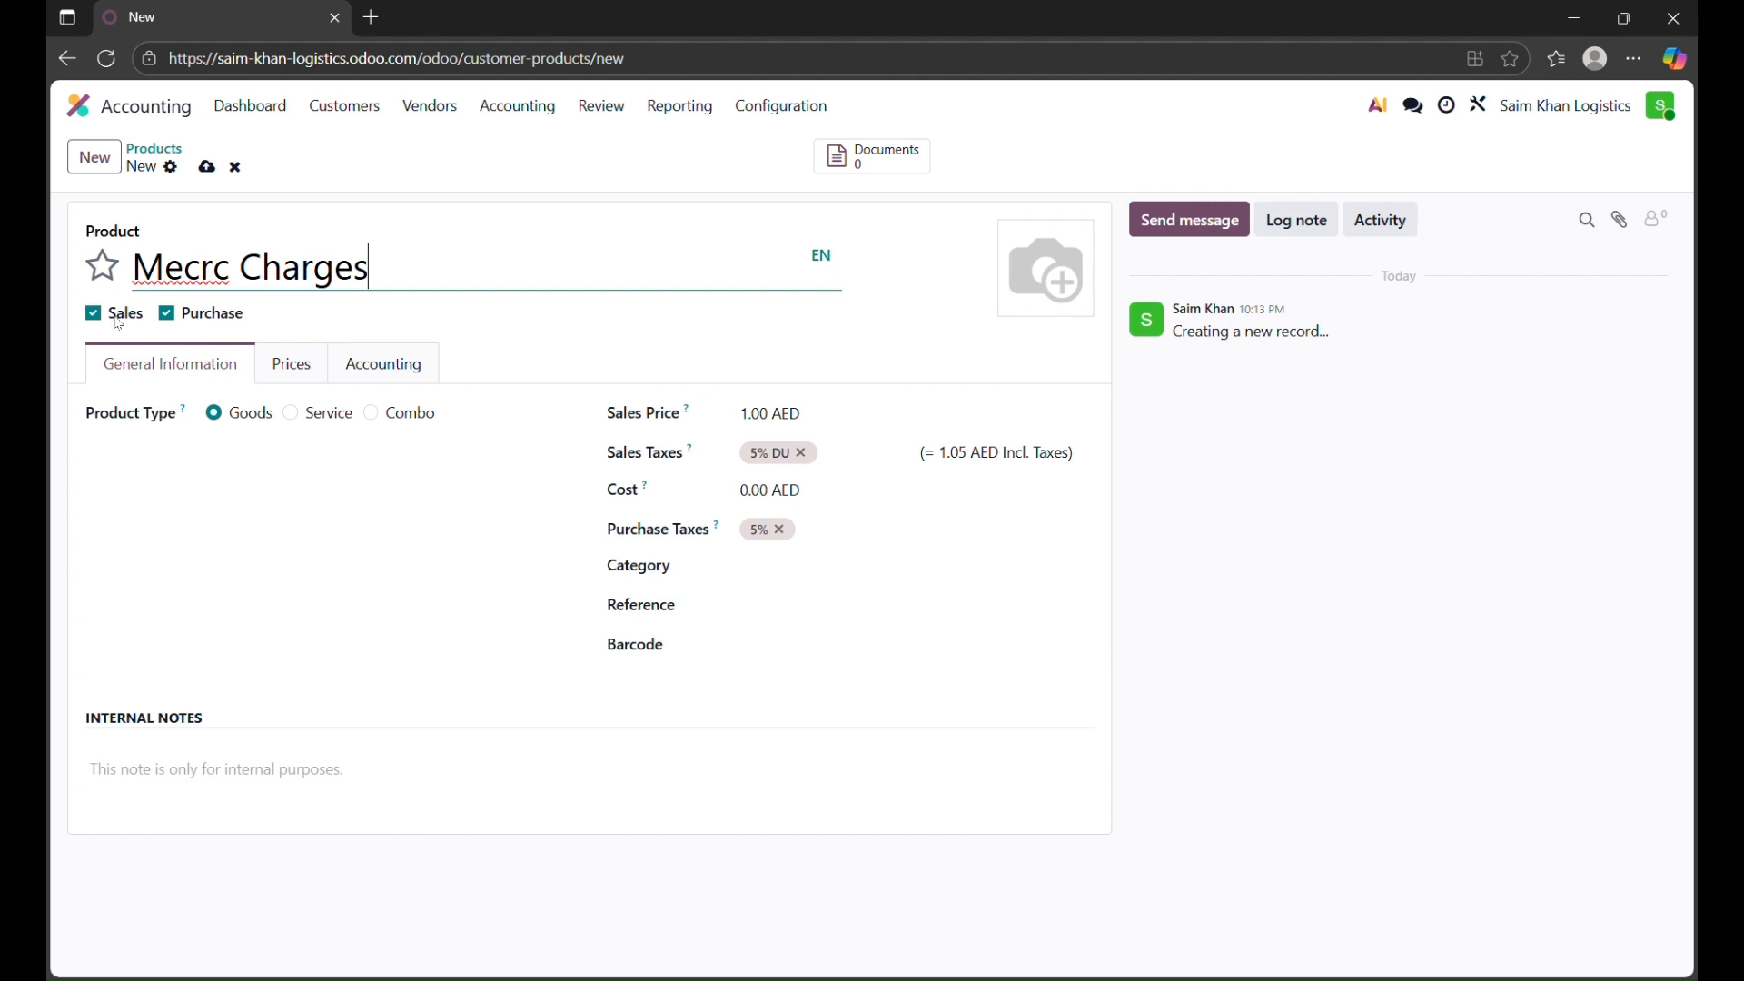
{"action": "left_click", "coordinate": [836, 455]}
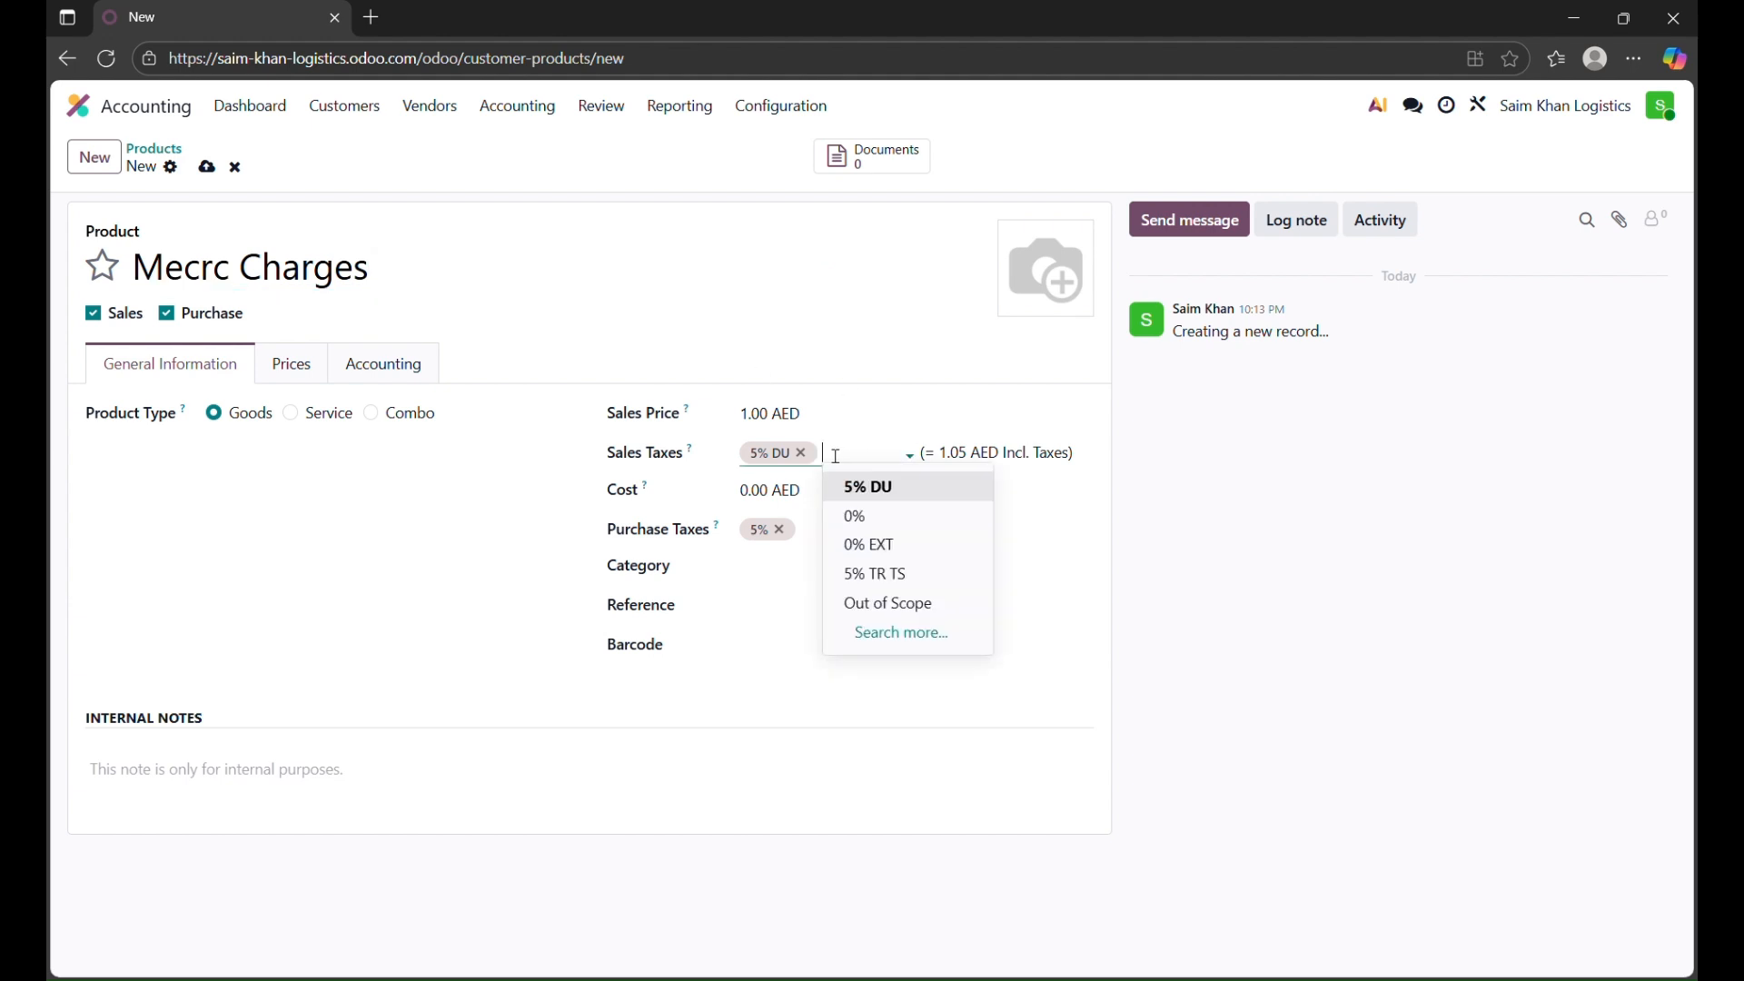
{"action": "key", "text": "BackSpace"}
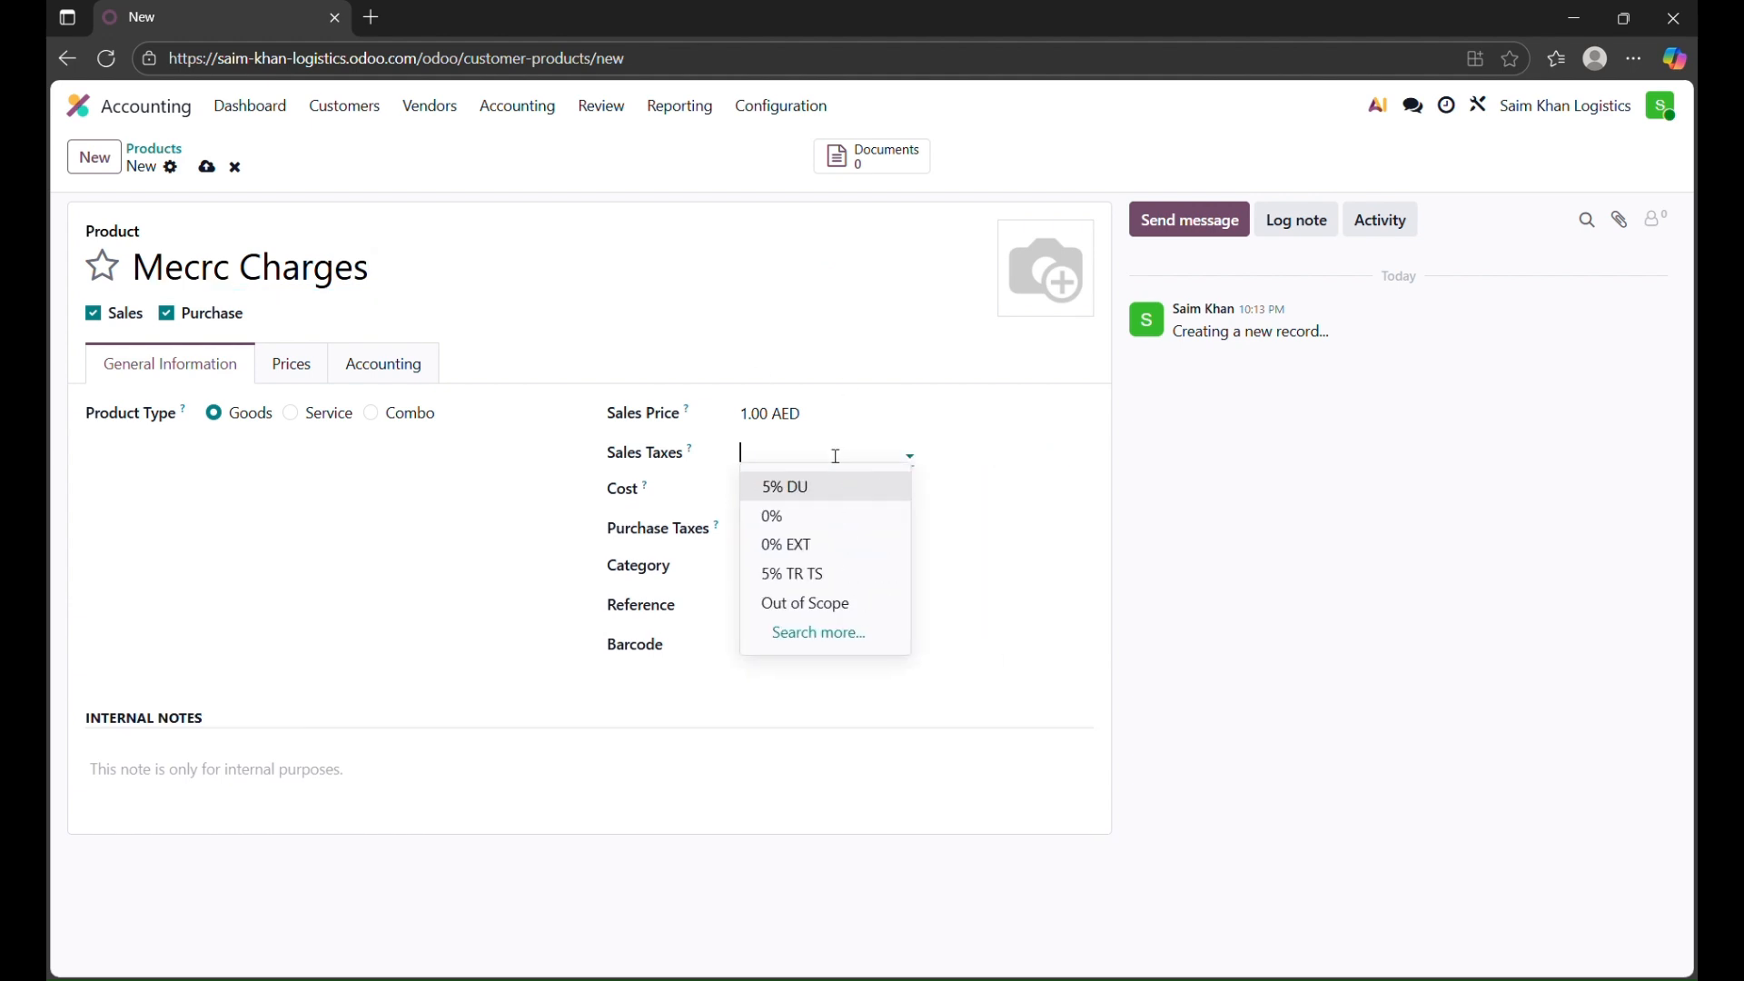
{"action": "type", "text": "0"}
{"action": "left_click", "coordinate": [869, 490]}
Replace the purchase tax of Mecrc Charges with 0% and save the product
{"action": "left_click", "coordinate": [835, 536]}
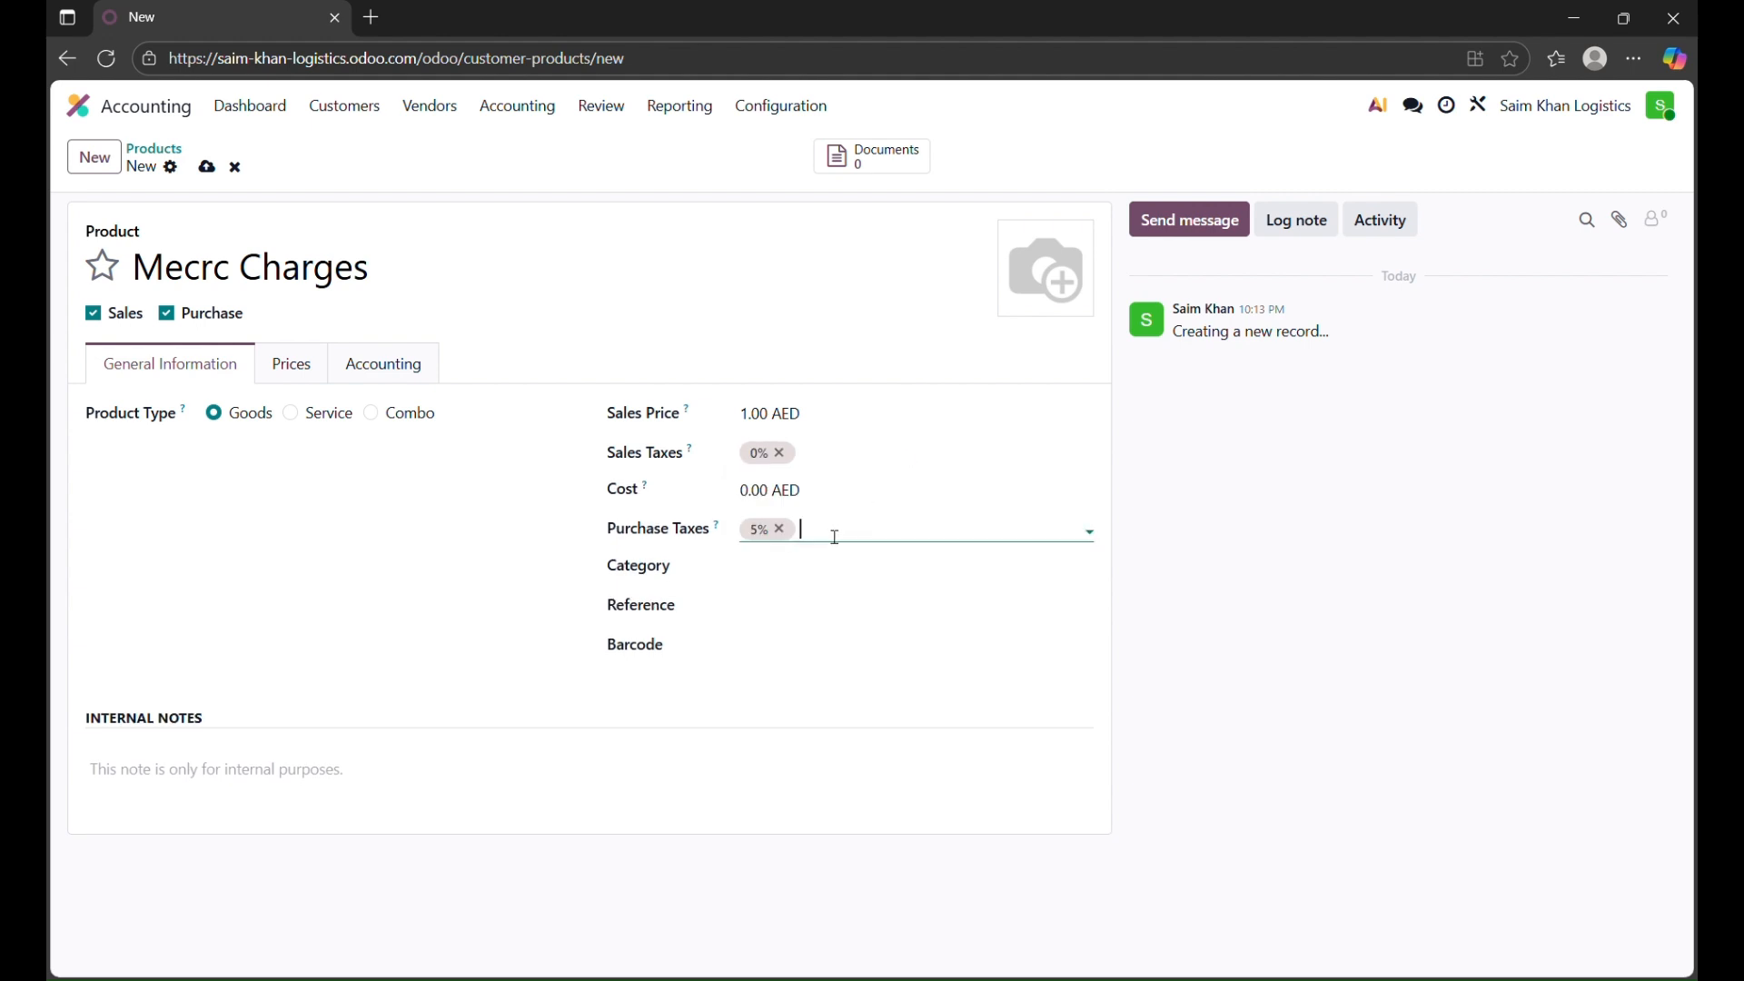
{"action": "key", "text": "BackSpace"}
{"action": "type", "text": "0"}
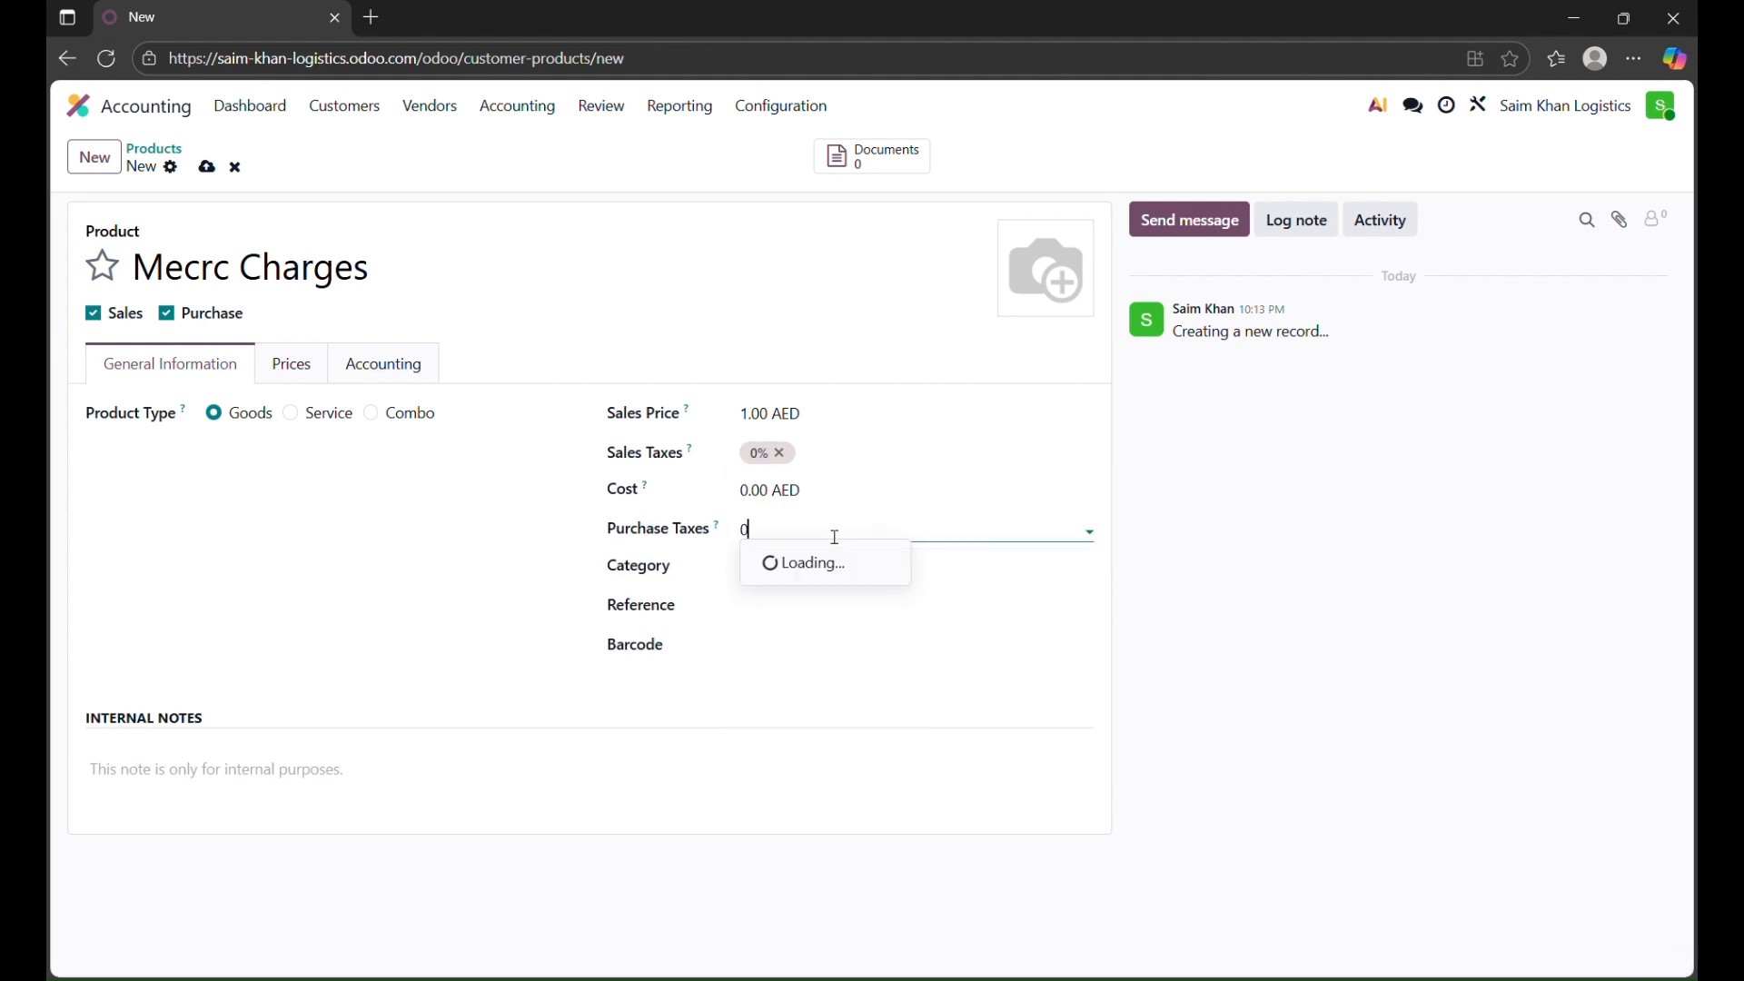
{"action": "left_click", "coordinate": [792, 562]}
{"action": "left_click", "coordinate": [208, 167]}
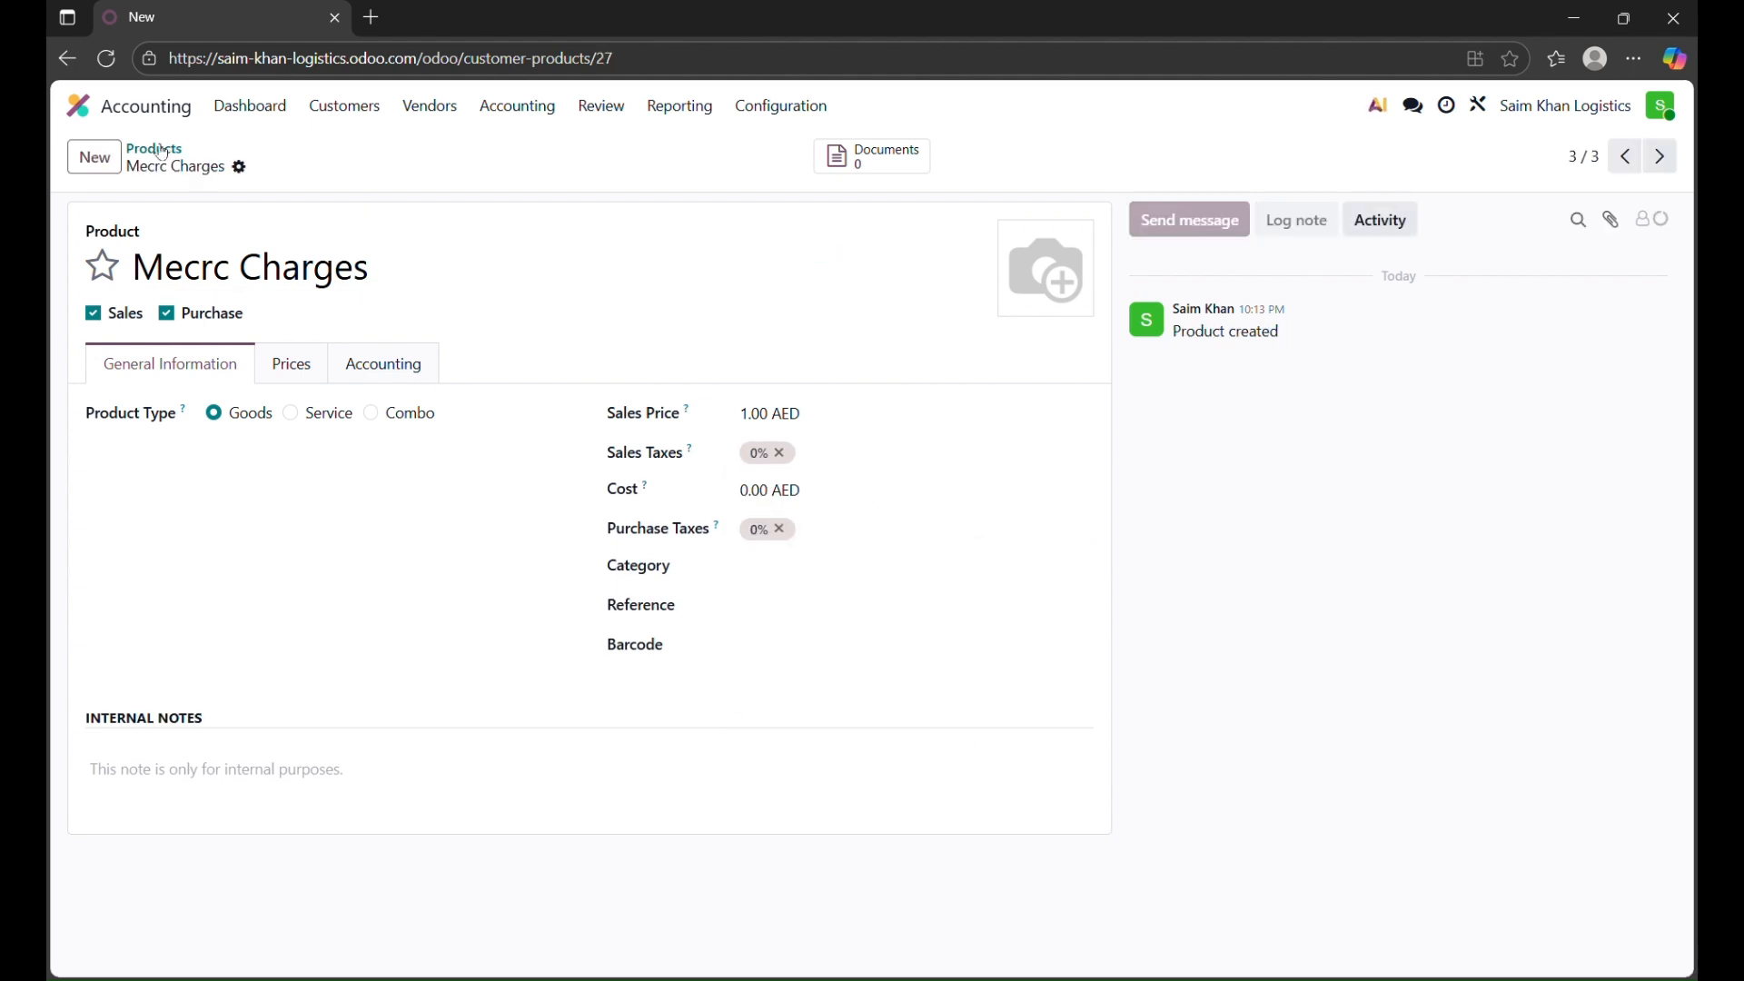
Return to the customer products overview and show all products in list view
{"action": "left_click", "coordinate": [154, 149]}
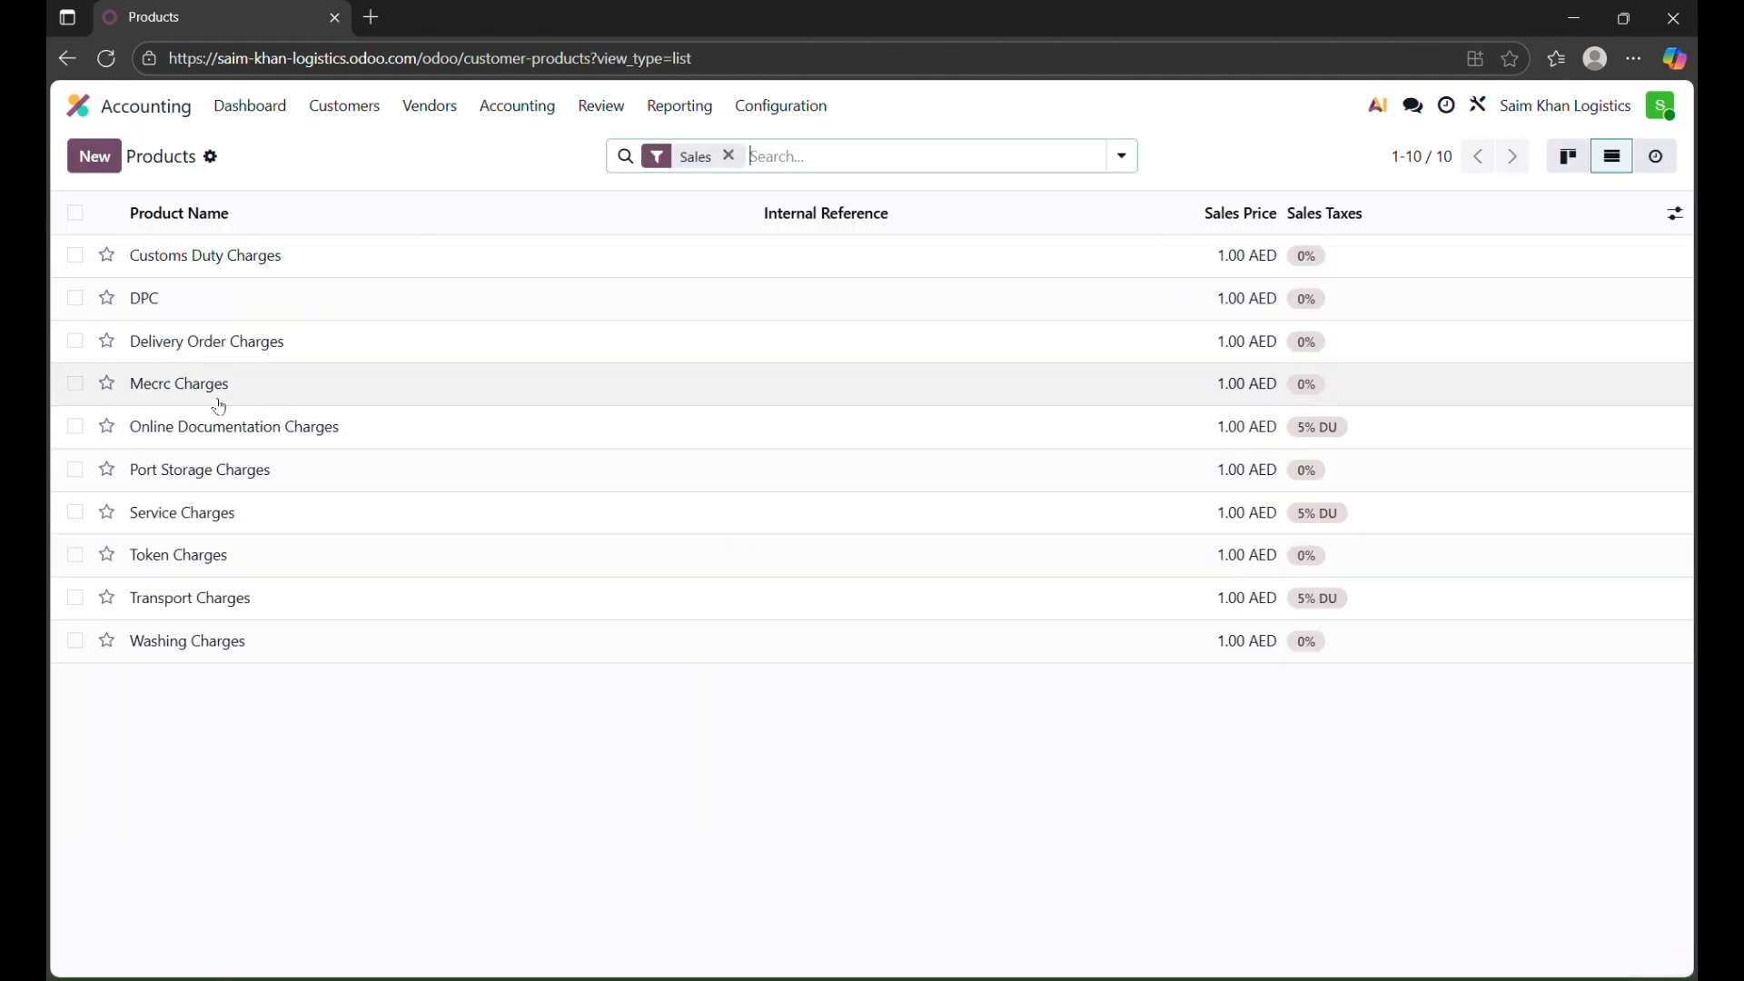
{"action": "left_click", "coordinate": [354, 113]}
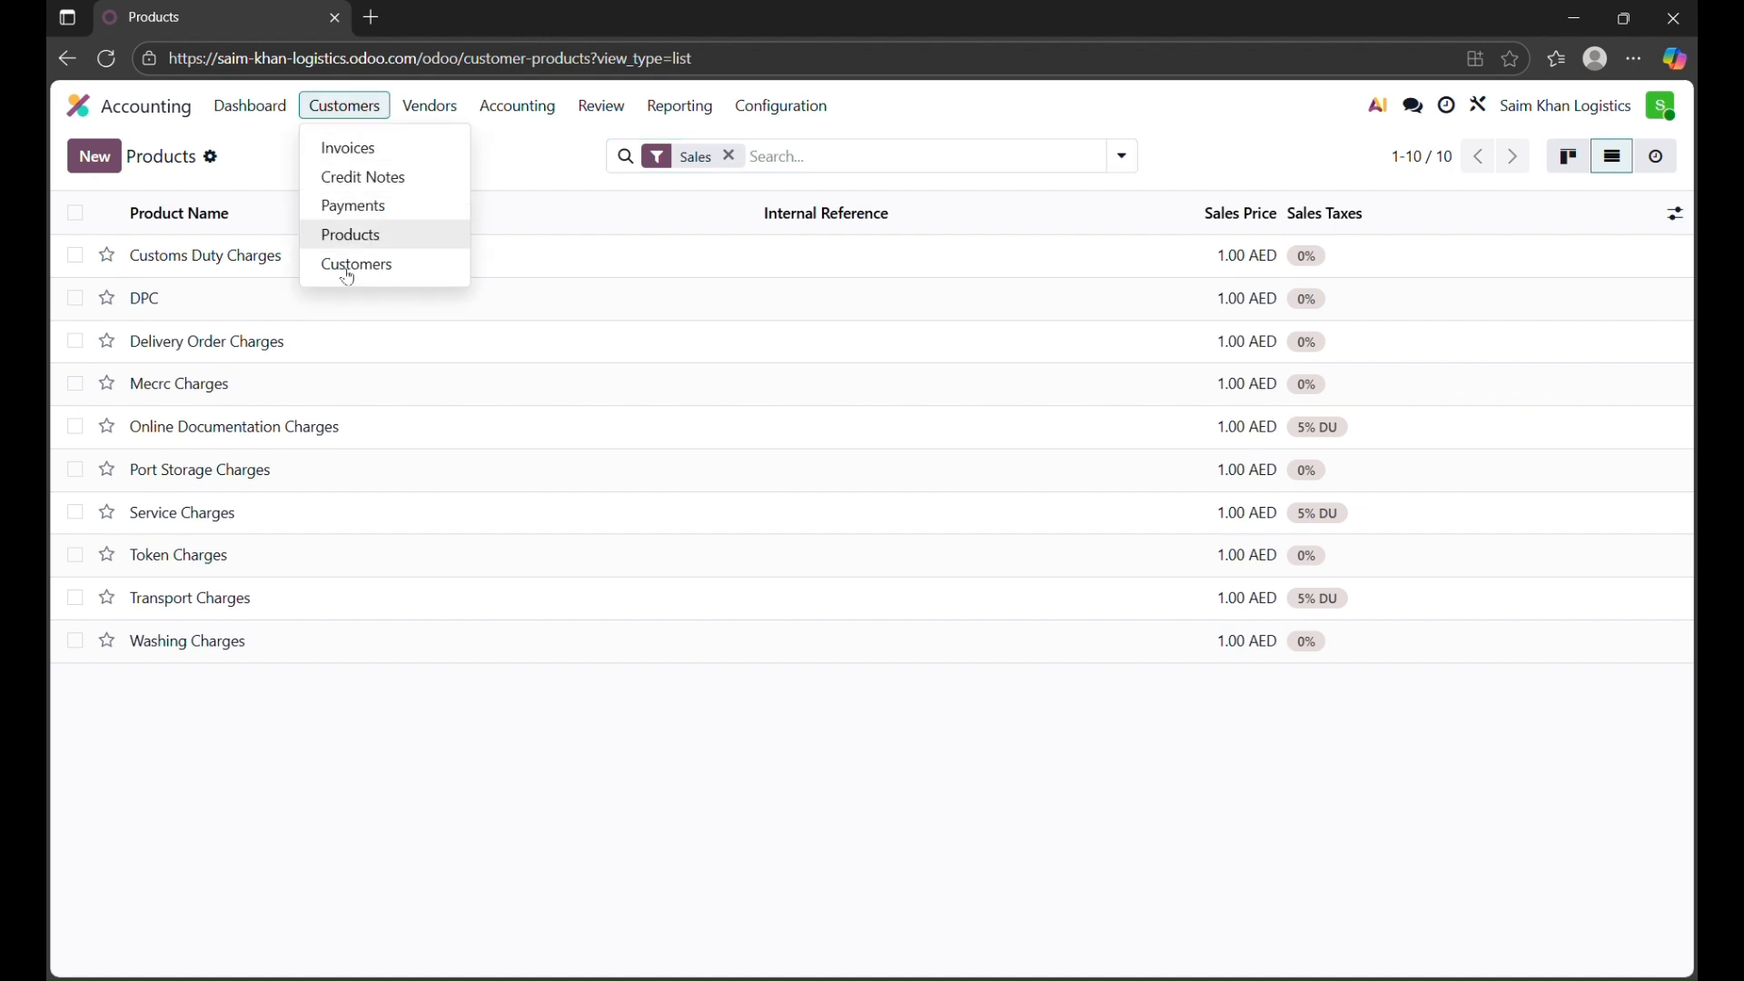
{"action": "left_click", "coordinate": [351, 236]}
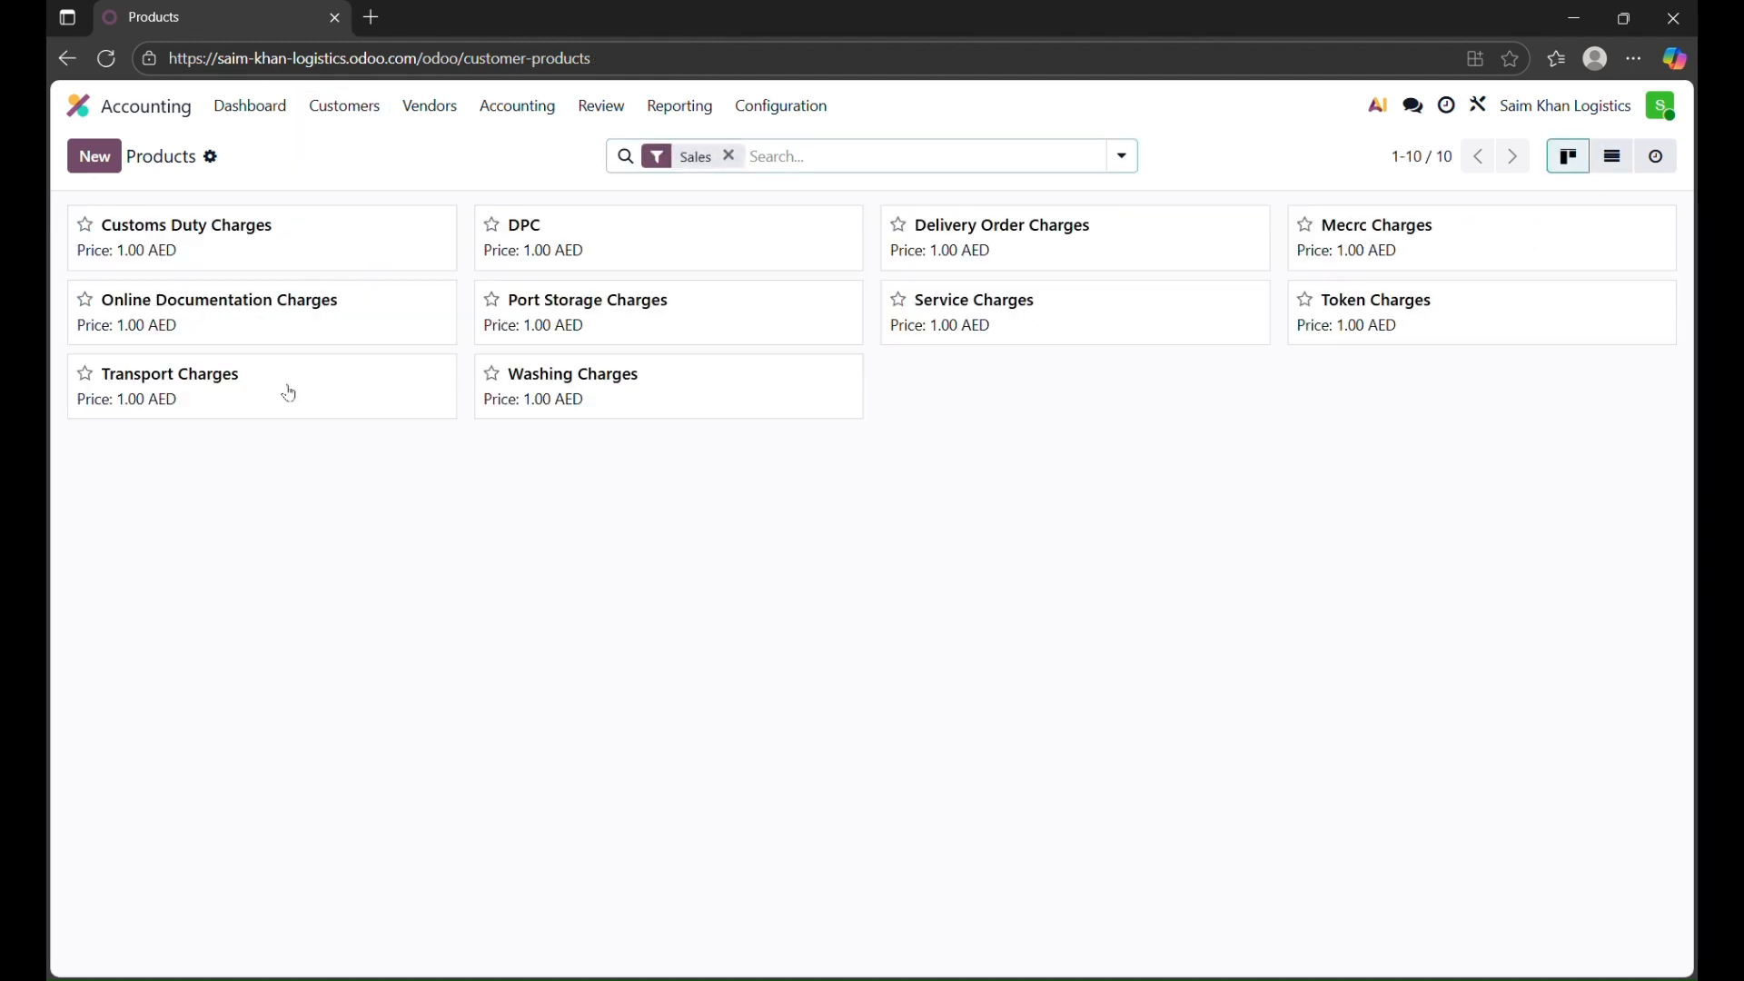
{"action": "left_click", "coordinate": [1624, 172]}
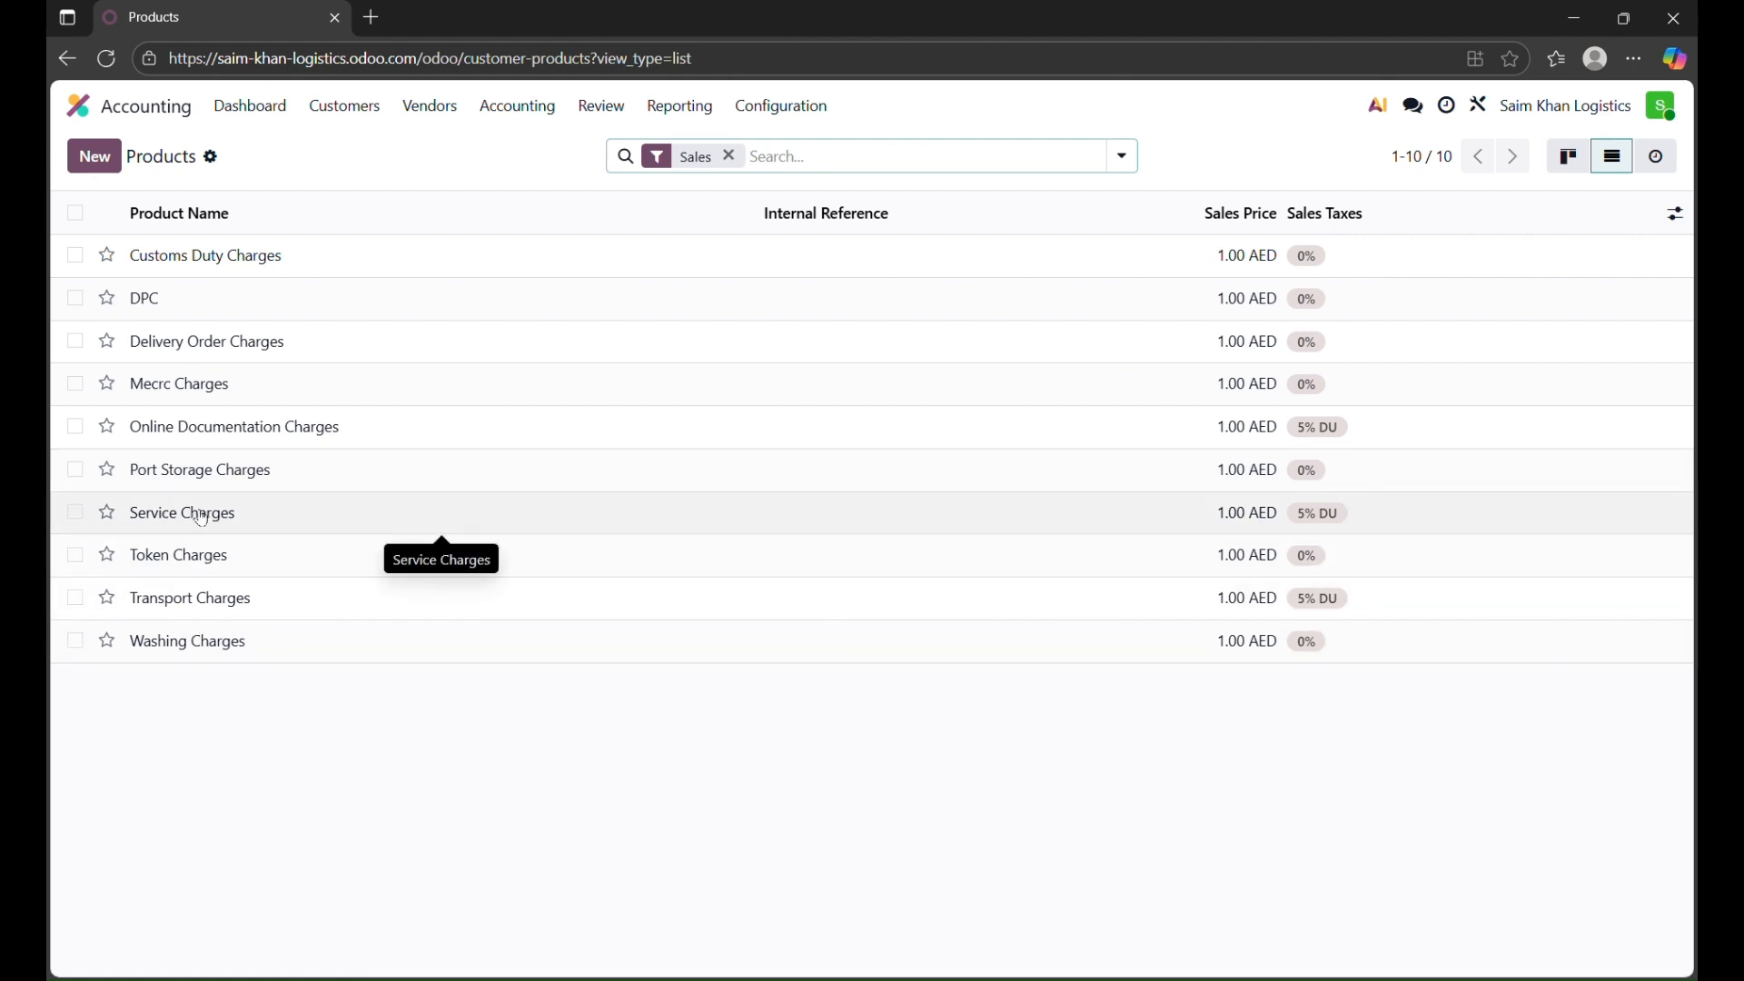
Set the sales price of the Service Charges product to 300 AED, save it, and return to the product list
{"action": "left_click", "coordinate": [1235, 527]}
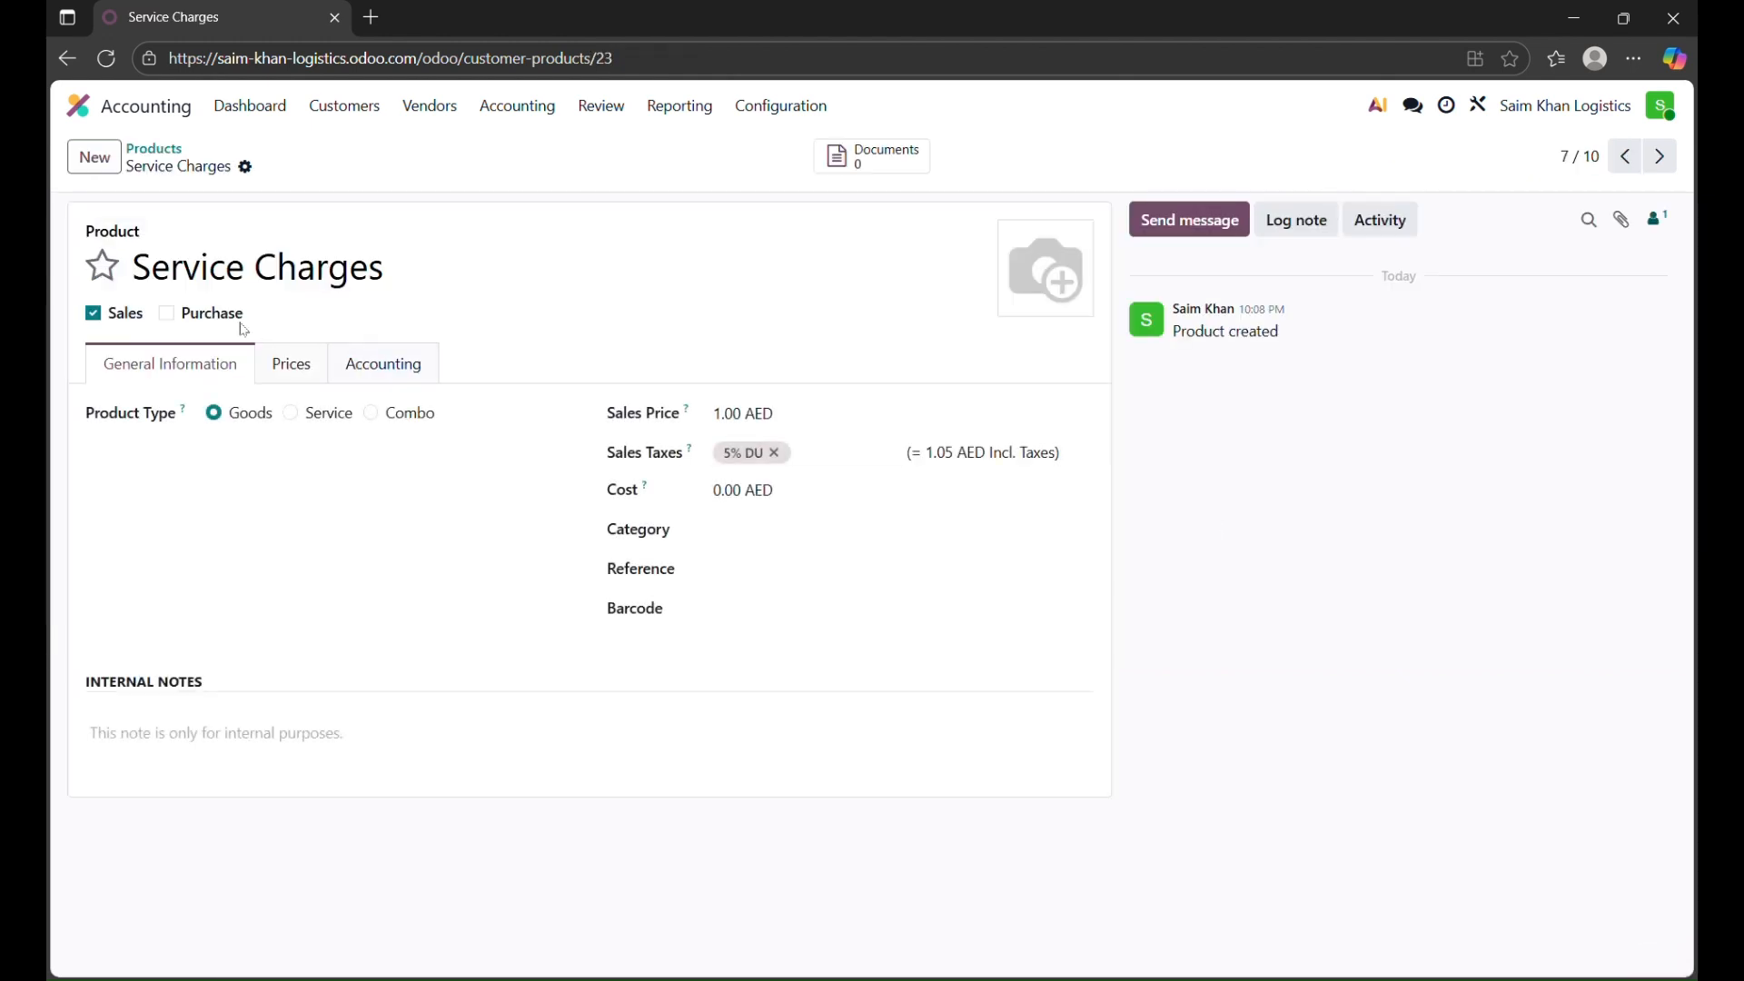
{"action": "left_click", "coordinate": [811, 427]}
{"action": "type", "text": "300"}
{"action": "left_click", "coordinate": [280, 166]}
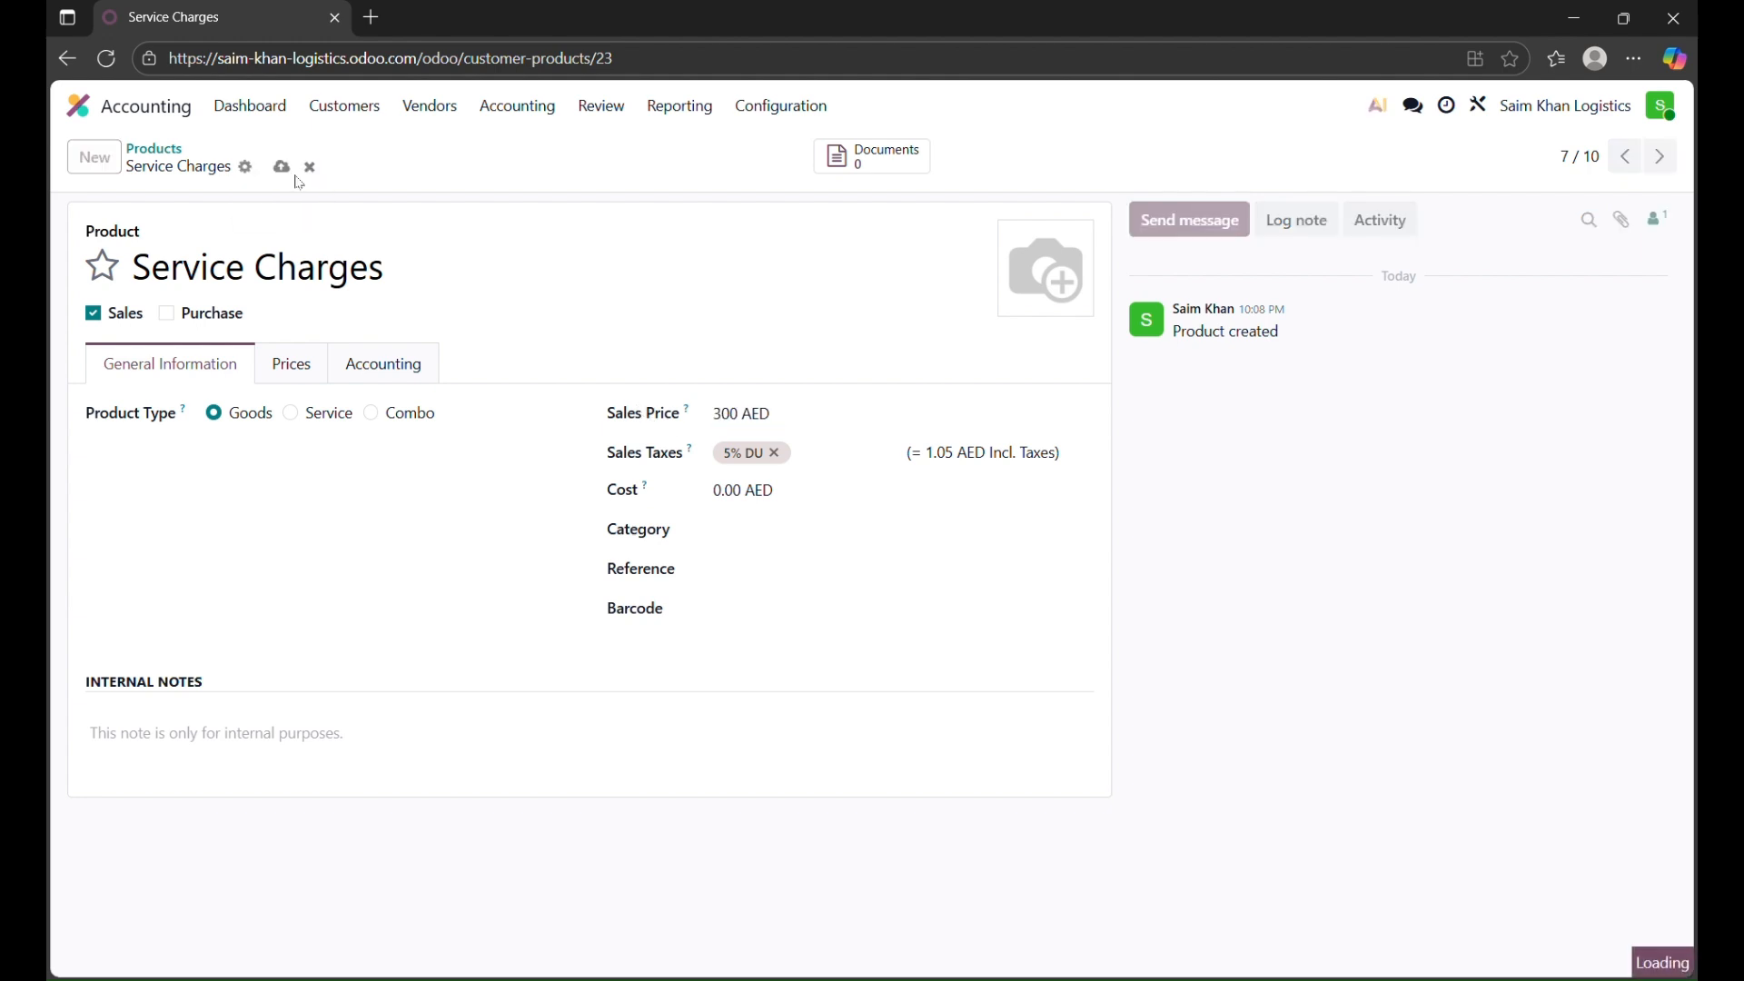
{"action": "left_click", "coordinate": [153, 148]}
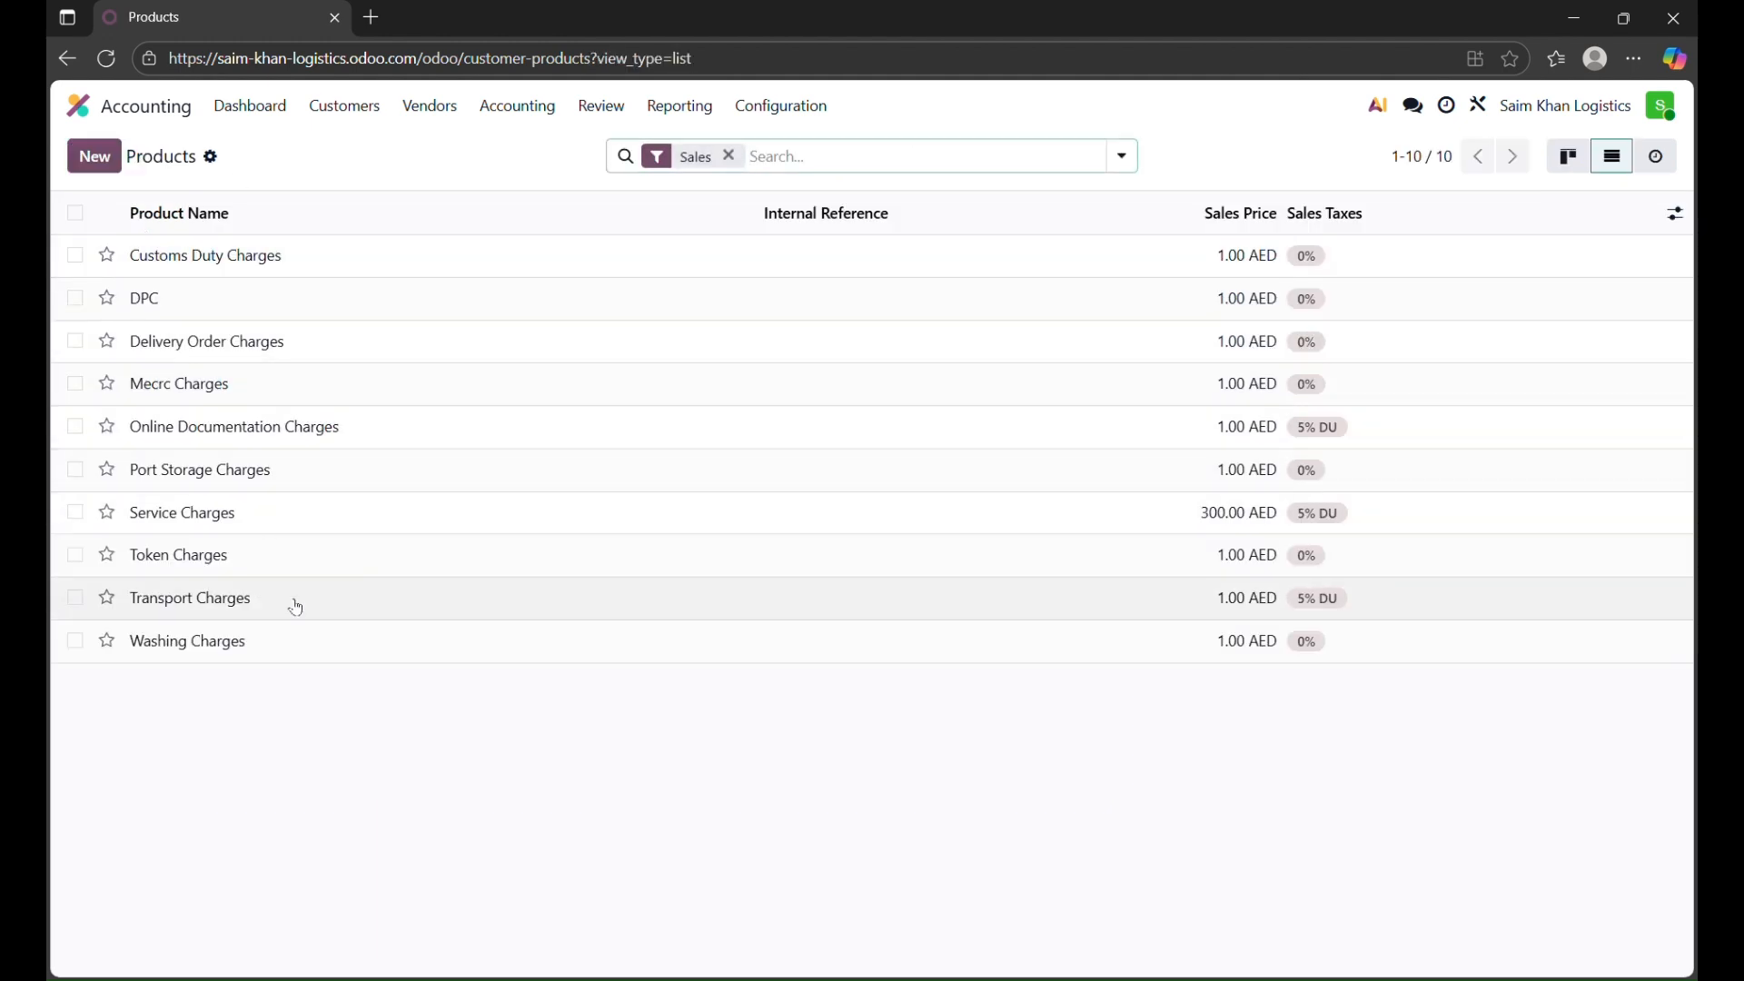
Set the sales price of the Token Charges product to 50 AED, save it, and go back to the product list
{"action": "left_click", "coordinate": [205, 563]}
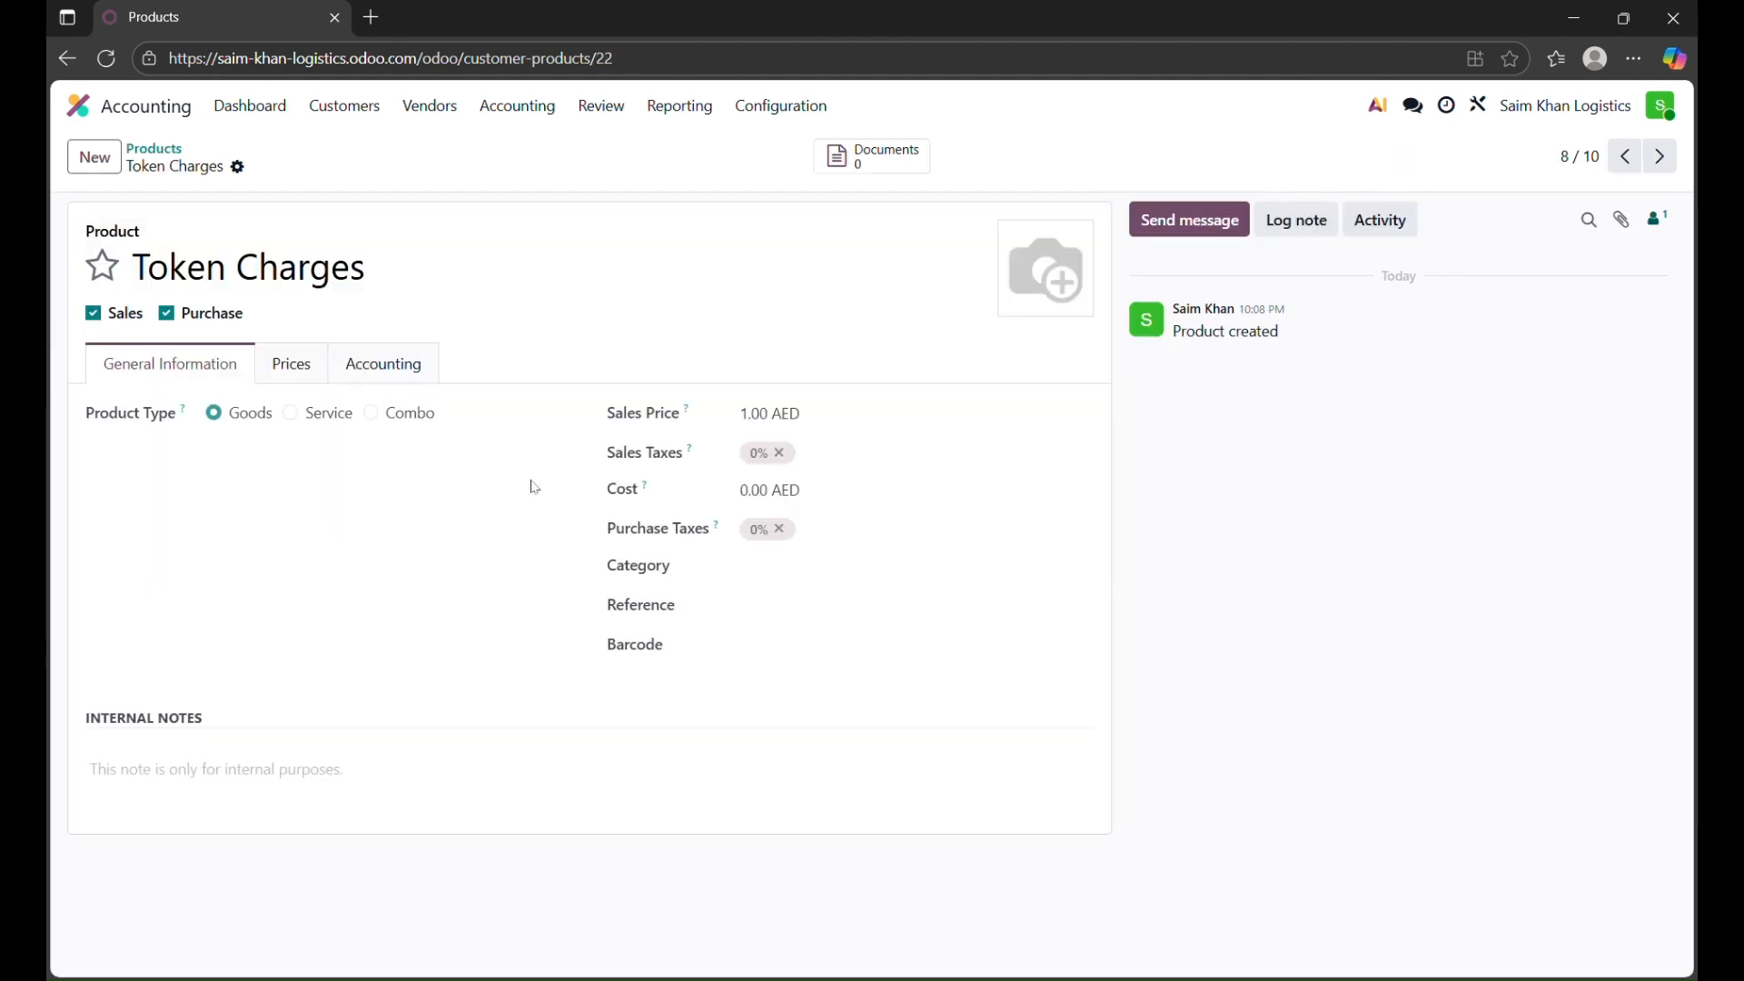
{"action": "left_click", "coordinate": [823, 413]}
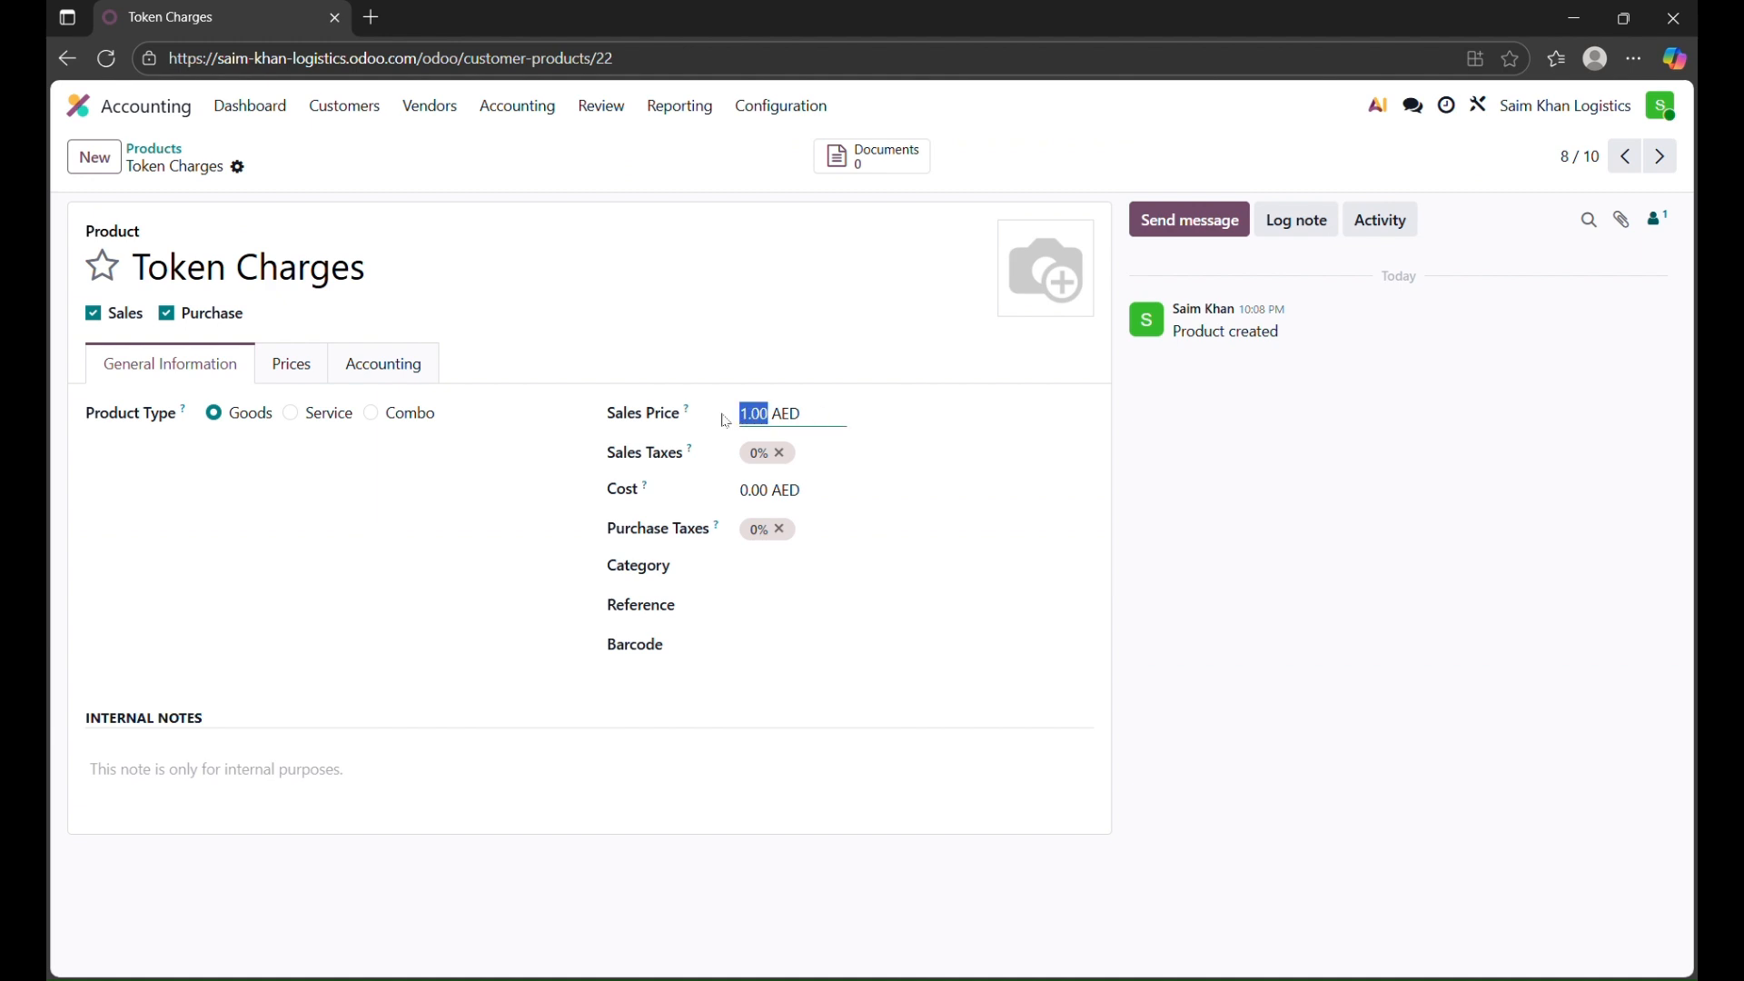
{"action": "key", "text": "BackSpace"}
{"action": "type", "text": "50"}
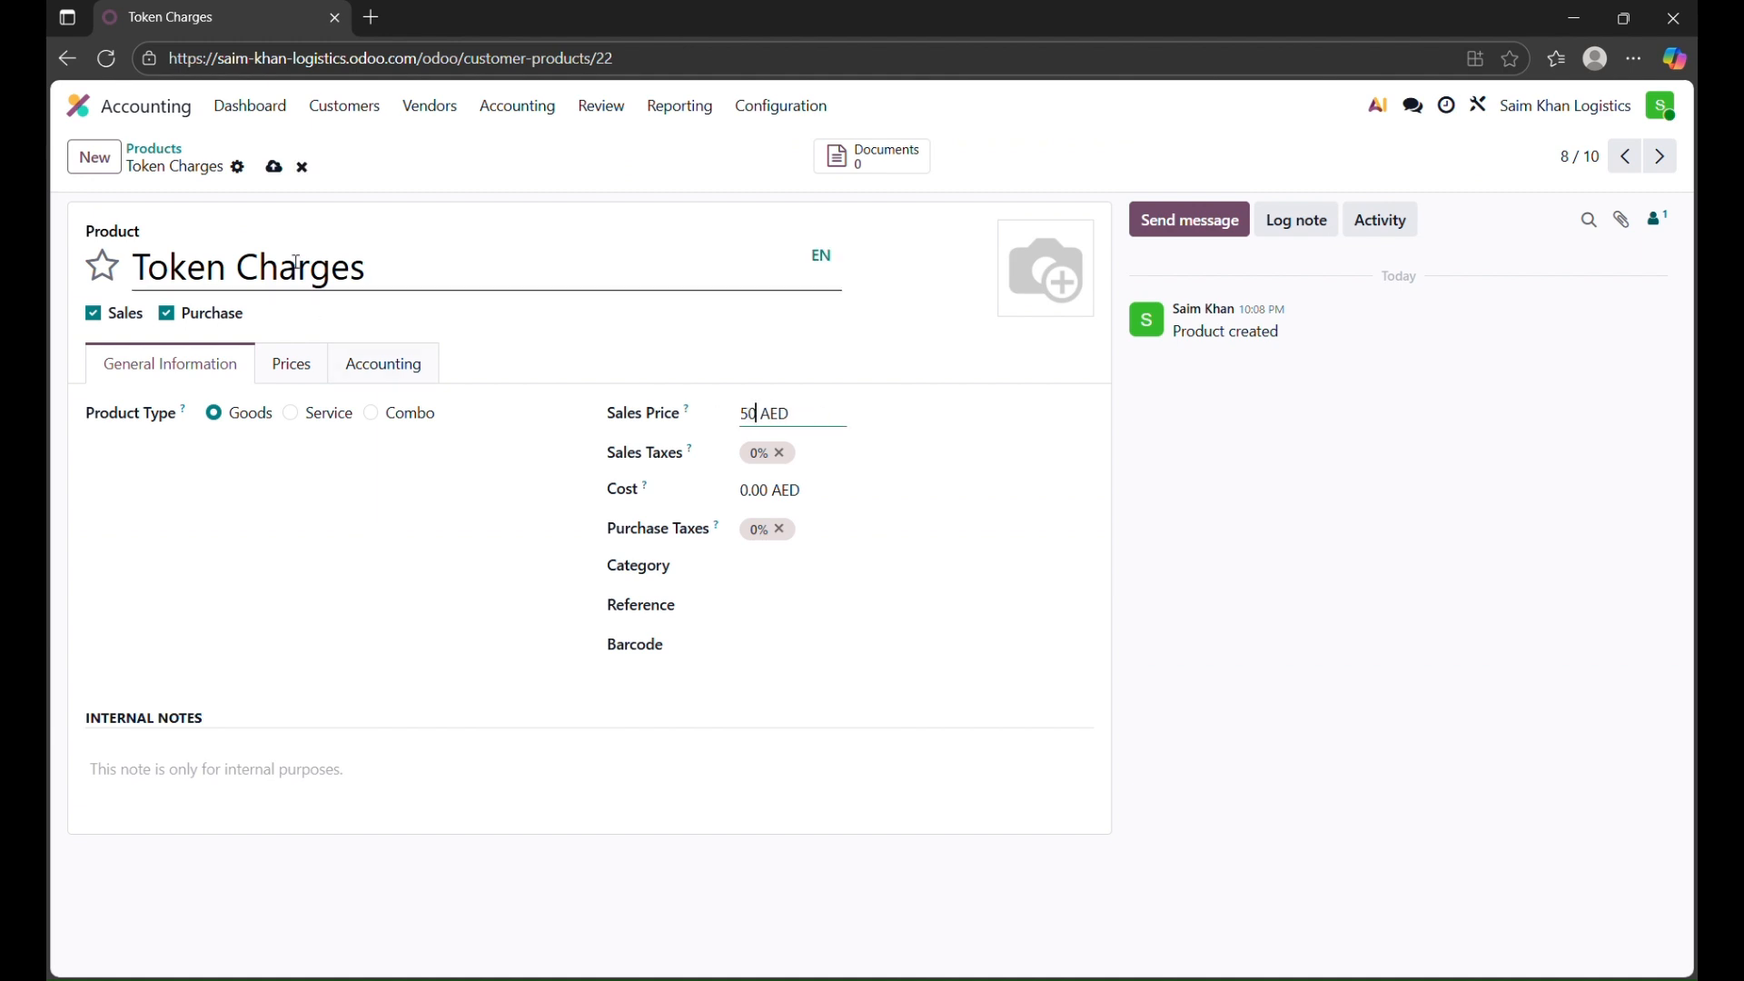
{"action": "left_click", "coordinate": [273, 167]}
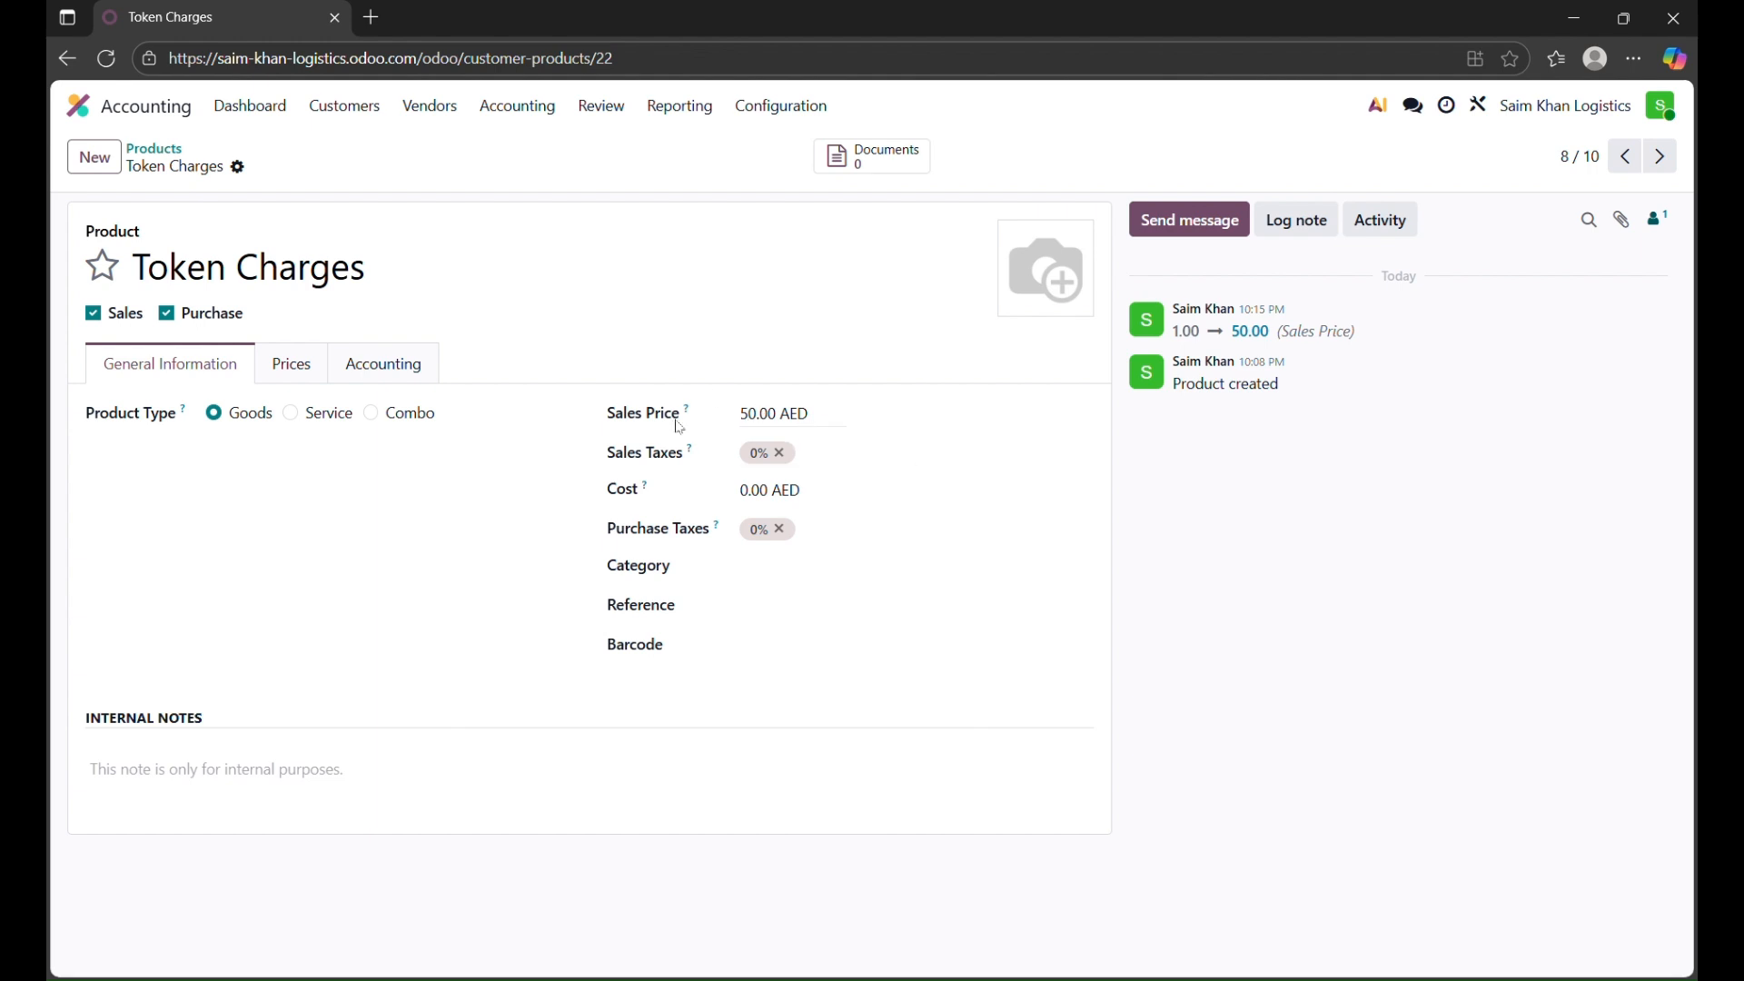
{"action": "left_click", "coordinate": [156, 149]}
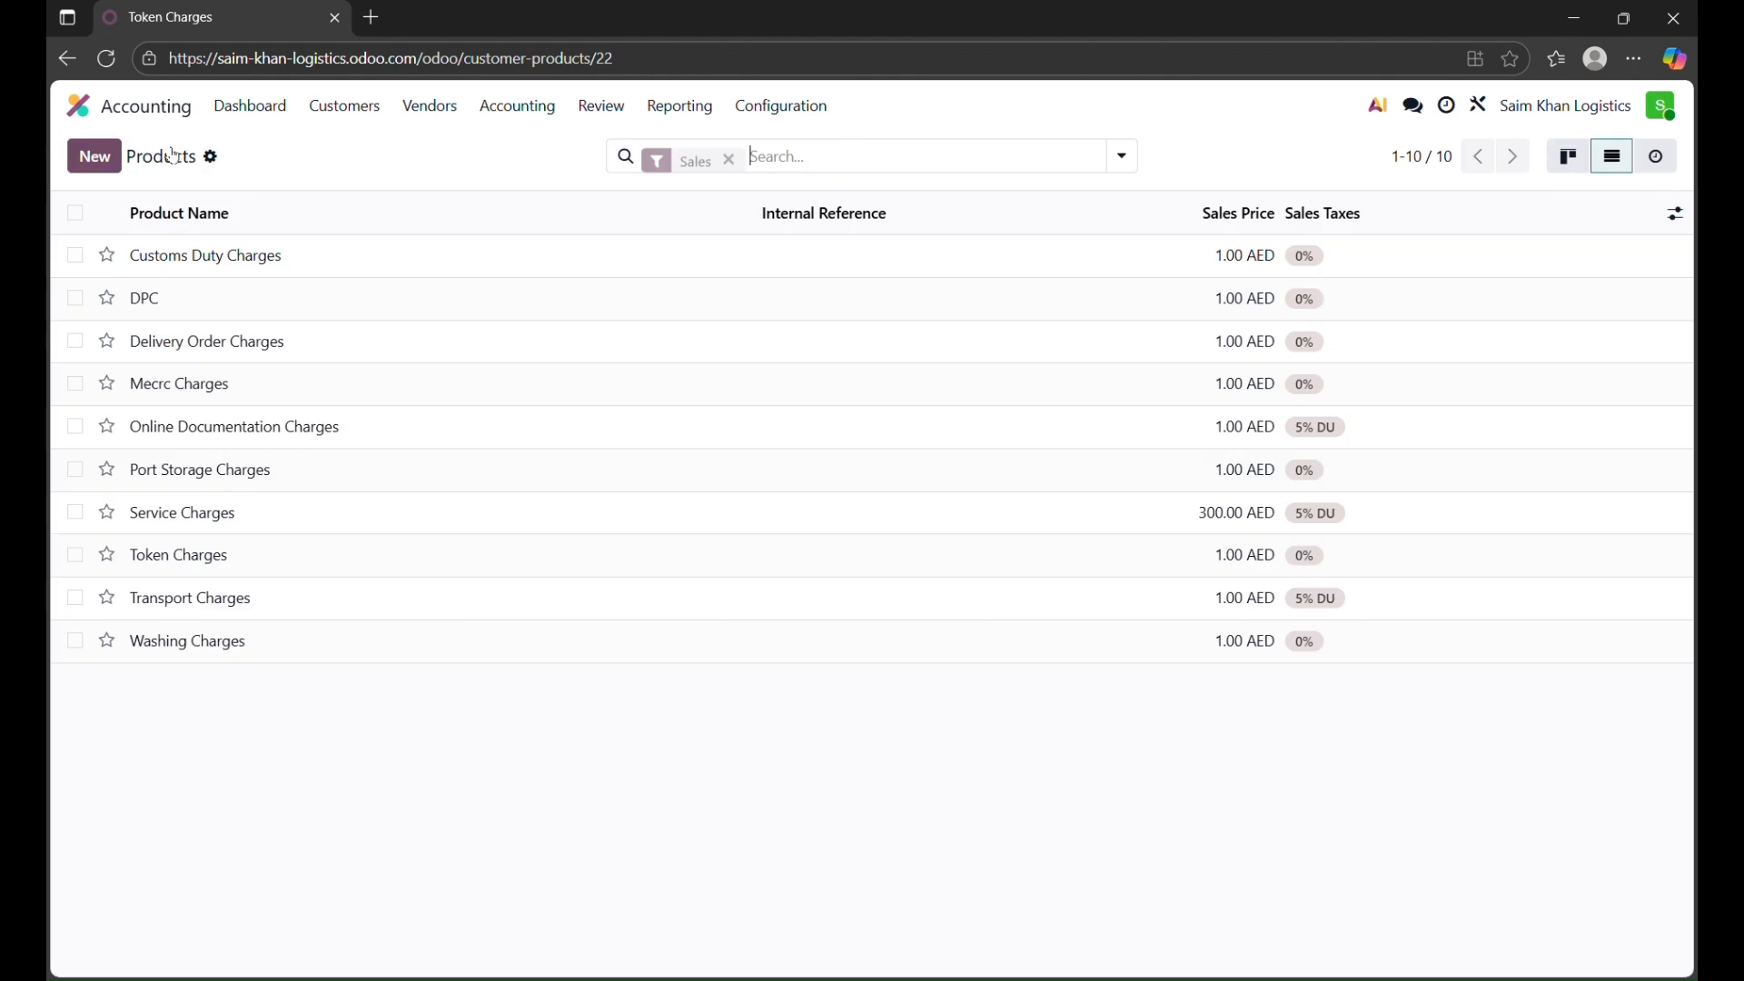